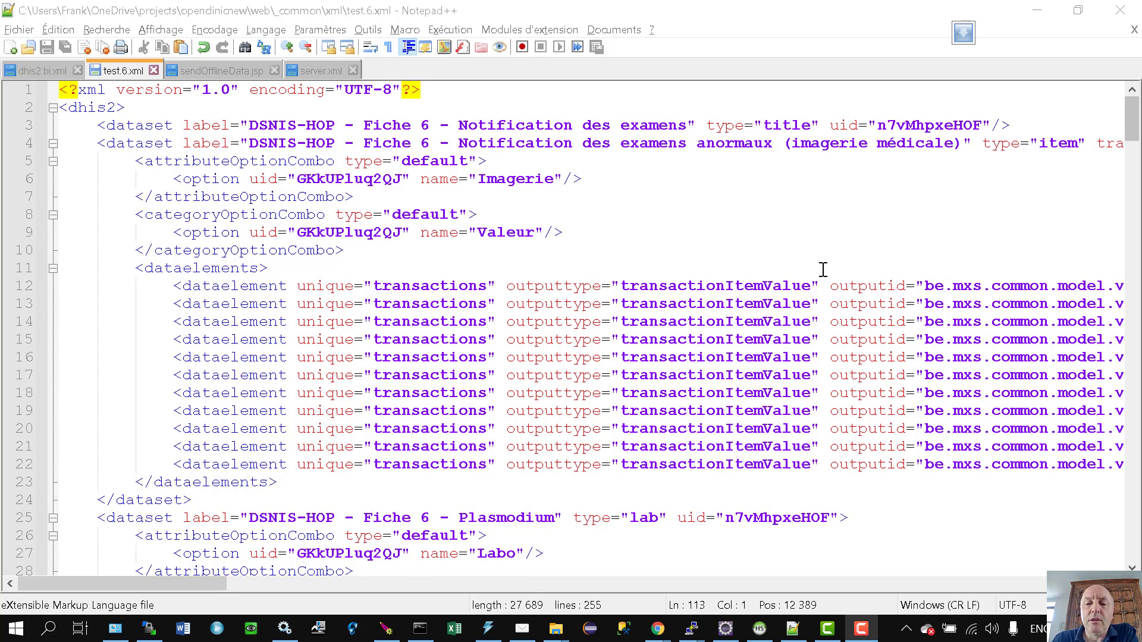
Step: Examine the Plasmodium lab dataset's categoryOptionCombo species options and its BP01 data element
scroll(777, 273, down, 4)
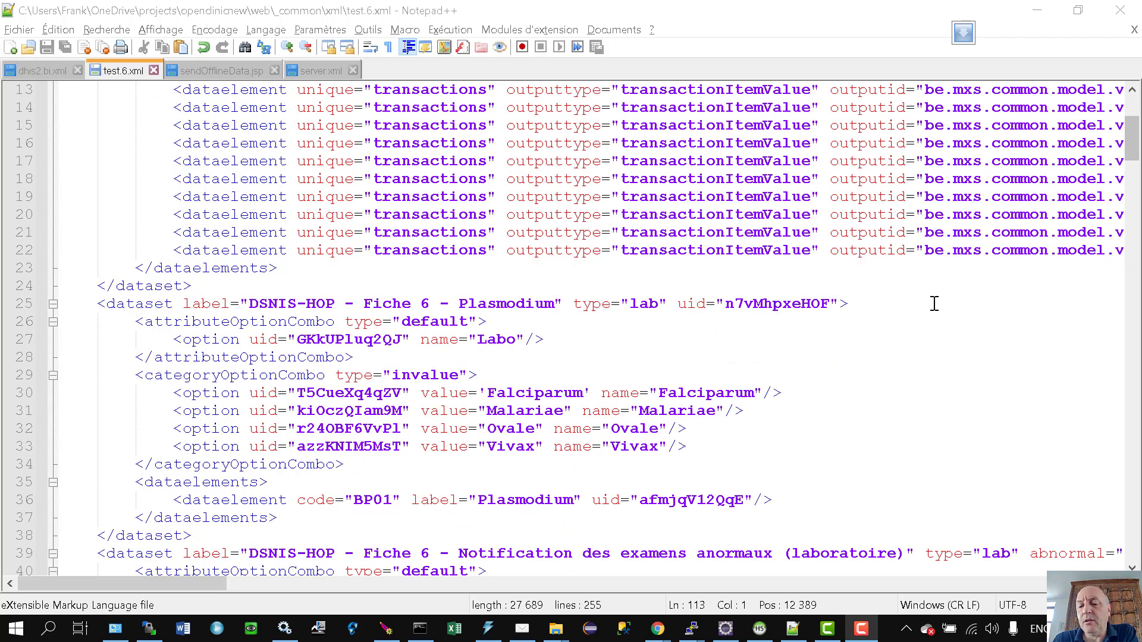
scroll(933, 303, down, 3)
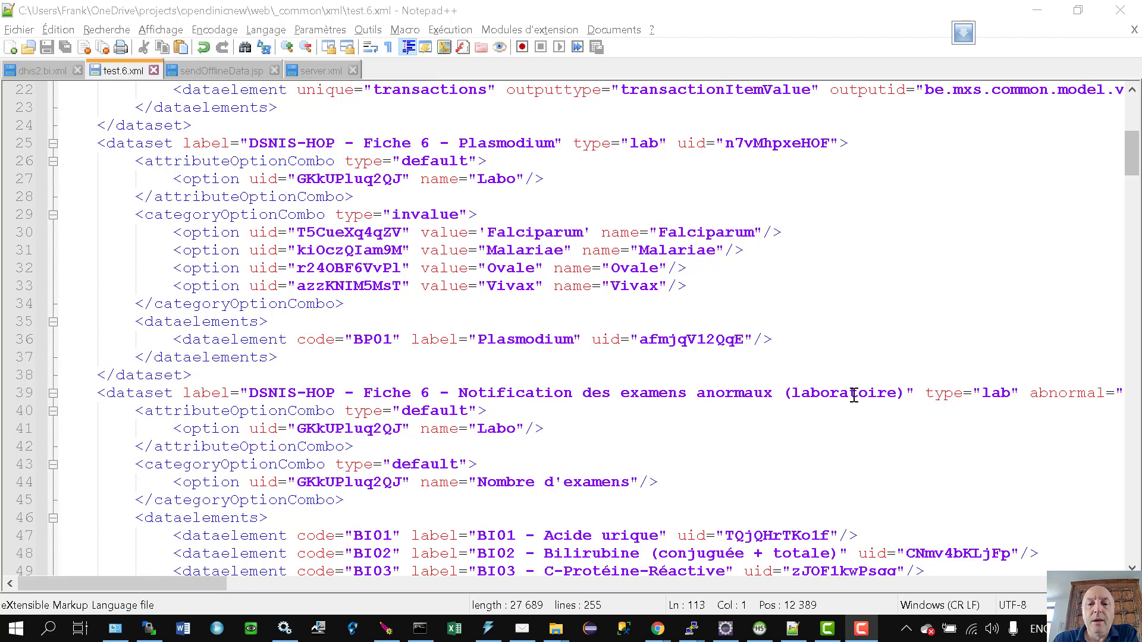
scroll(856, 395, up, 1)
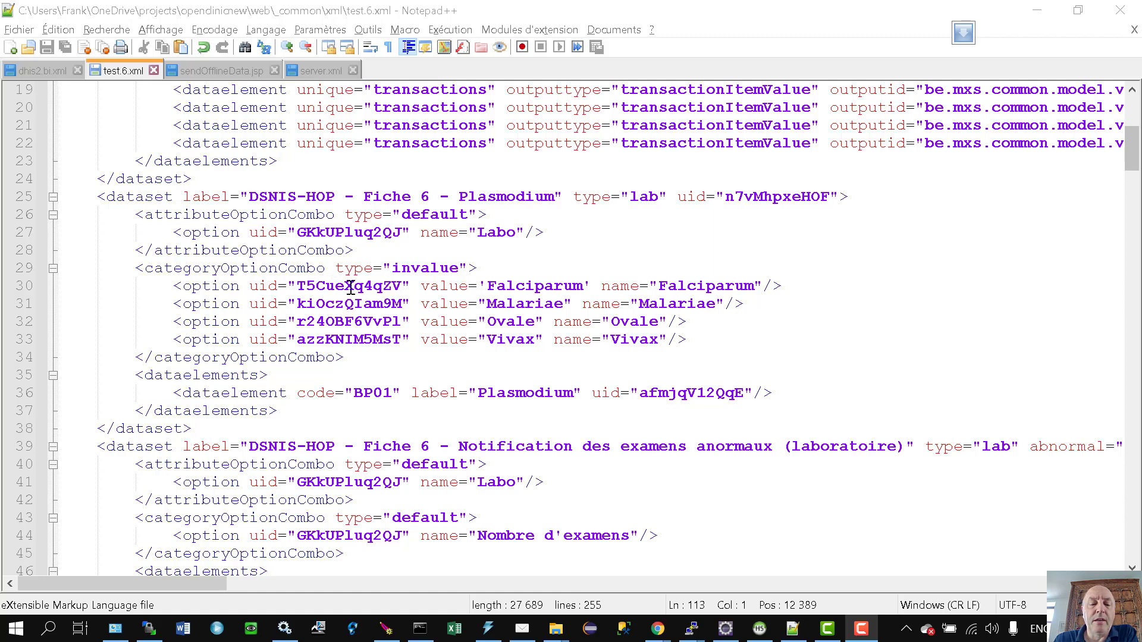
double_click(230, 269)
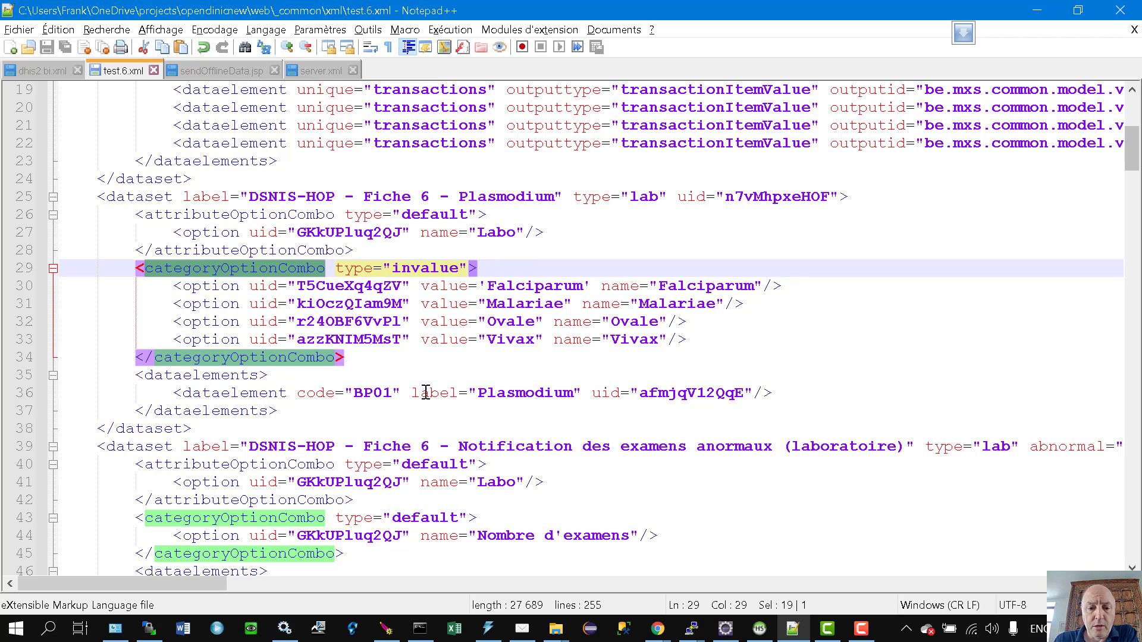
double_click(533, 392)
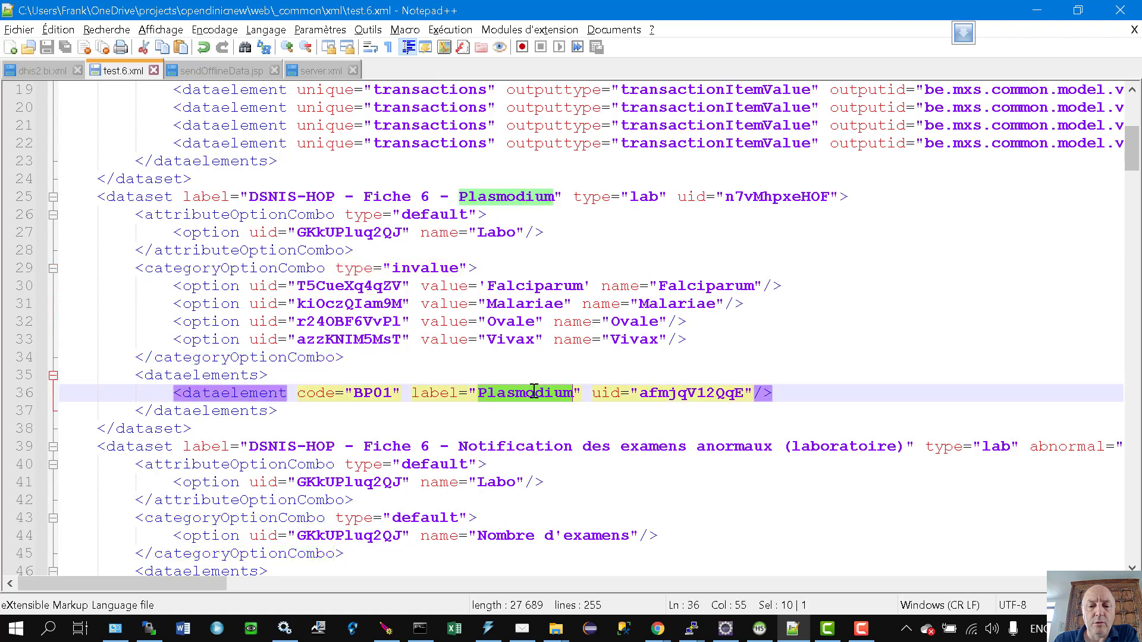
double_click(374, 392)
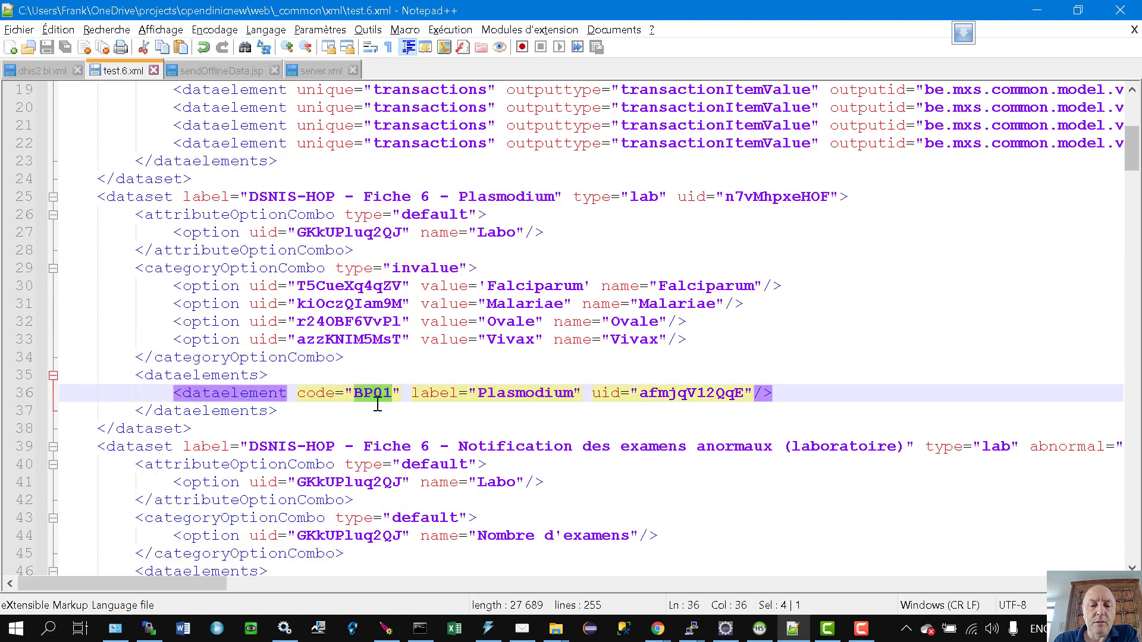
double_click(351, 286)
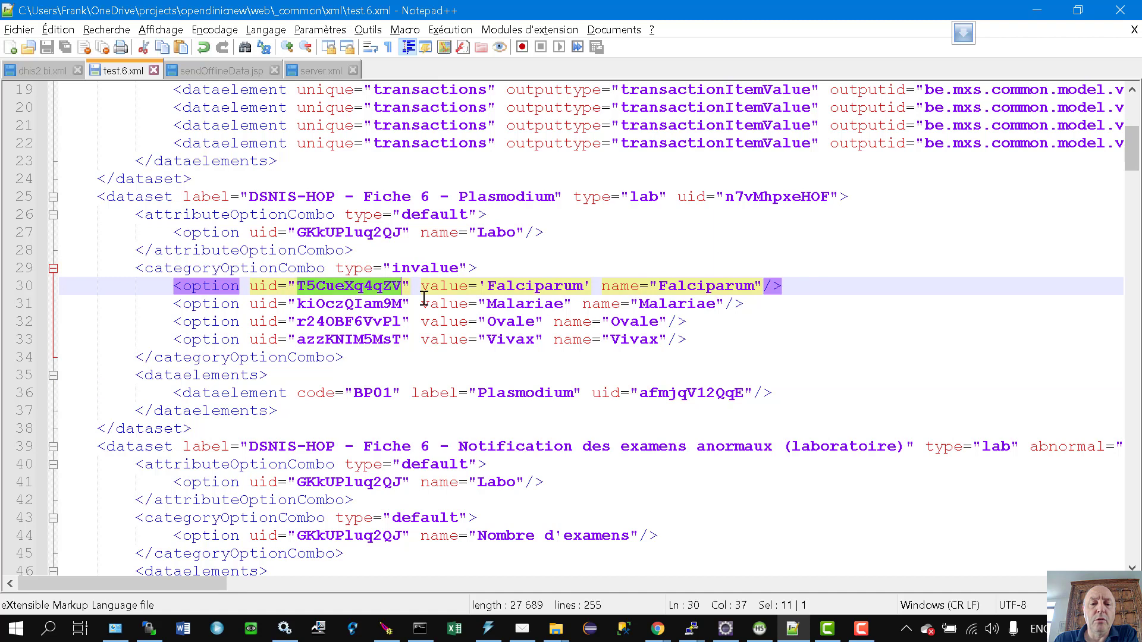
click(698, 286)
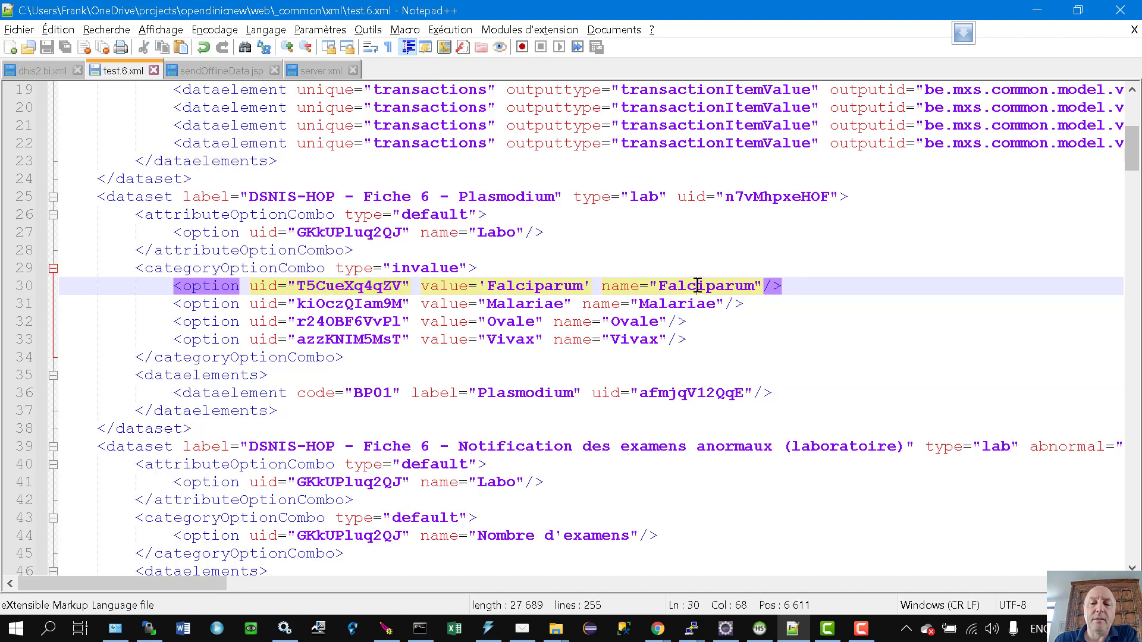
click(672, 304)
click(646, 319)
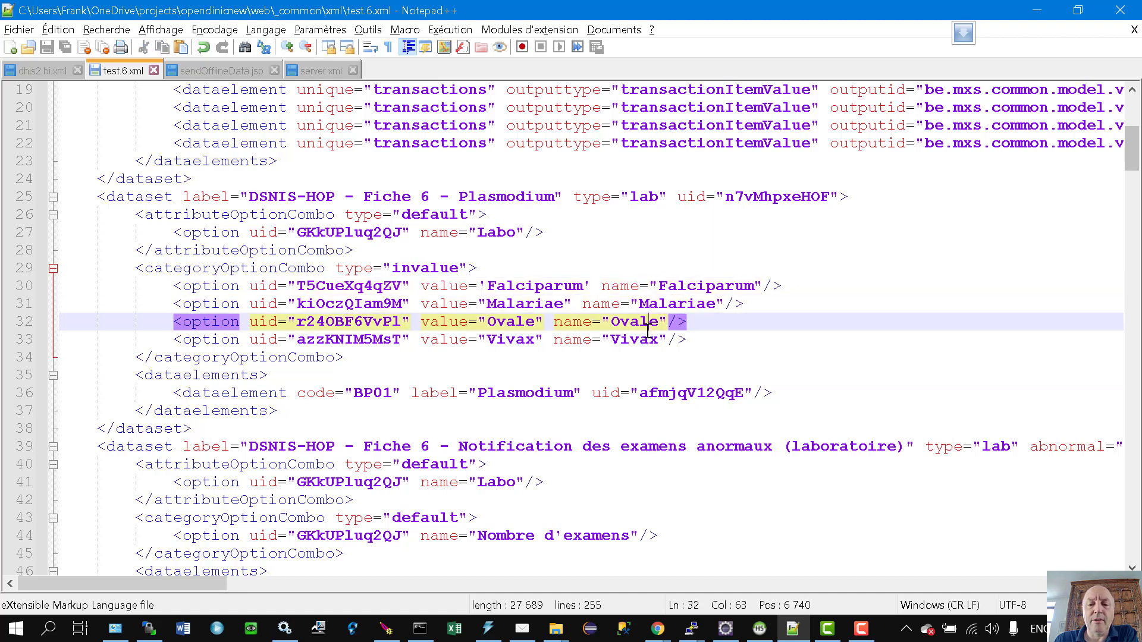
click(642, 340)
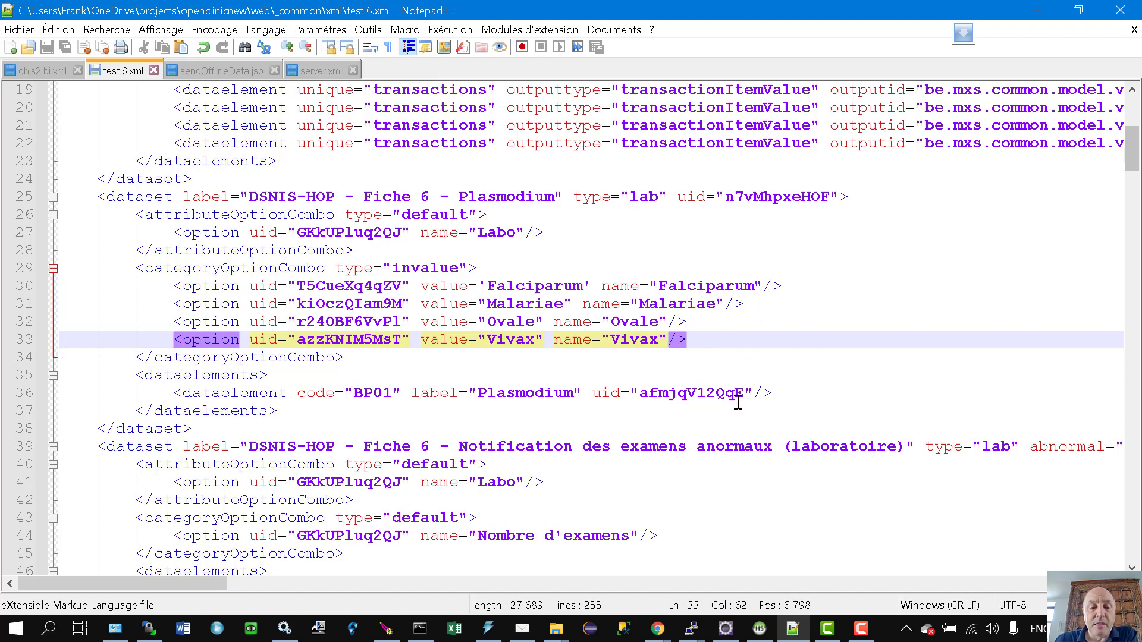
Step: Examine the type and abnormal attributes of the abnormal laboratory exams dataset, alongside the Plasmodium option values
scroll(736, 398, down, 2)
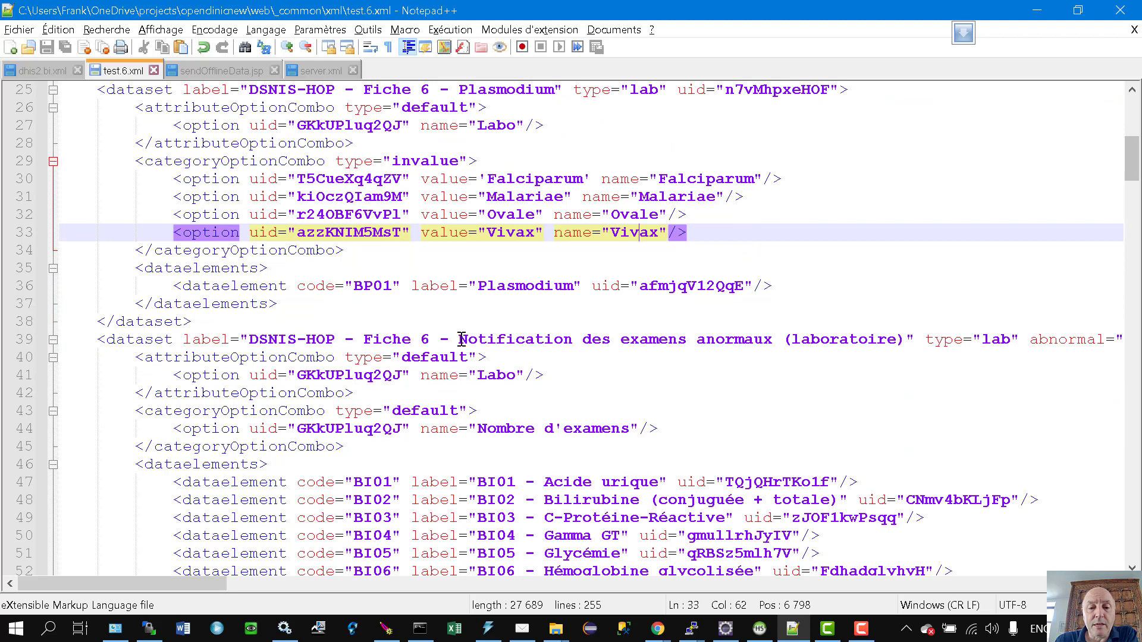
drag(458, 340, 906, 338)
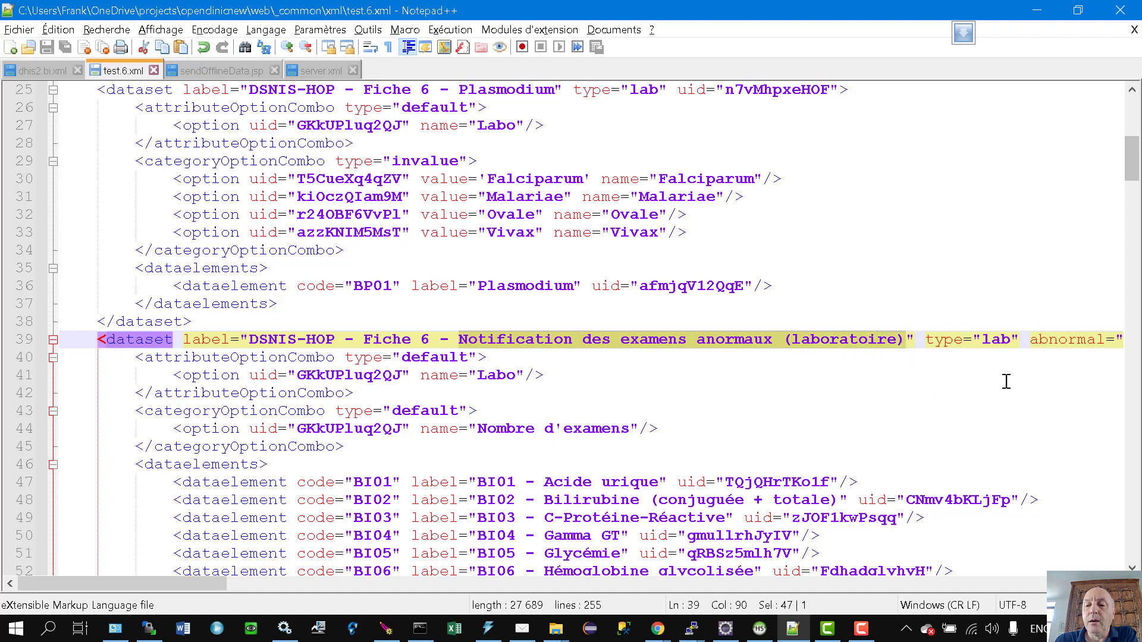
double_click(996, 339)
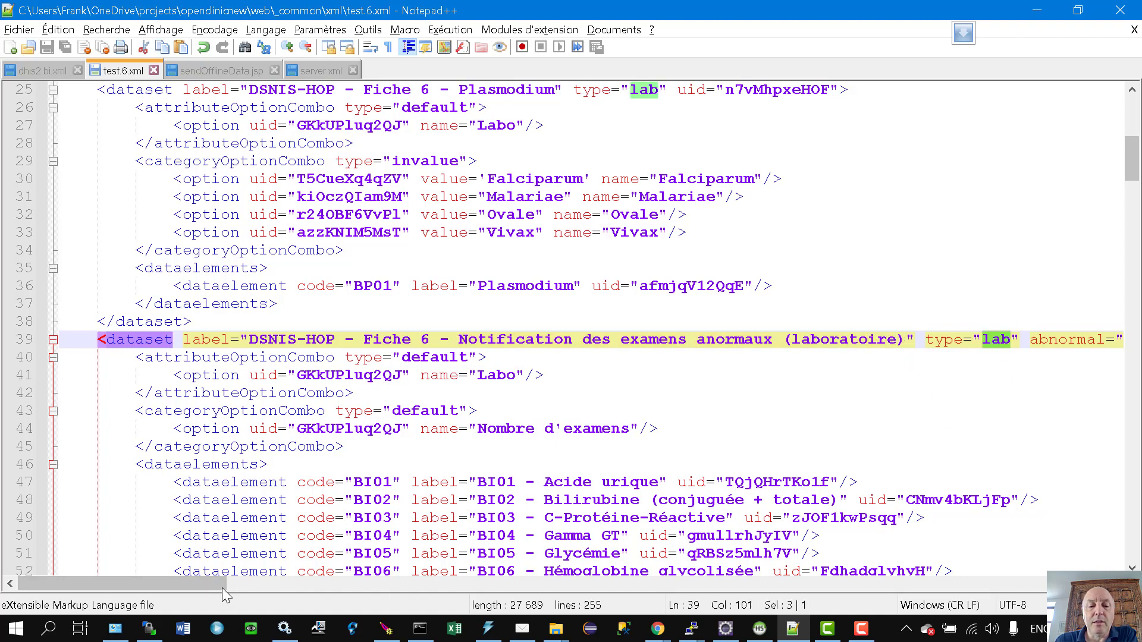
drag(212, 583, 271, 583)
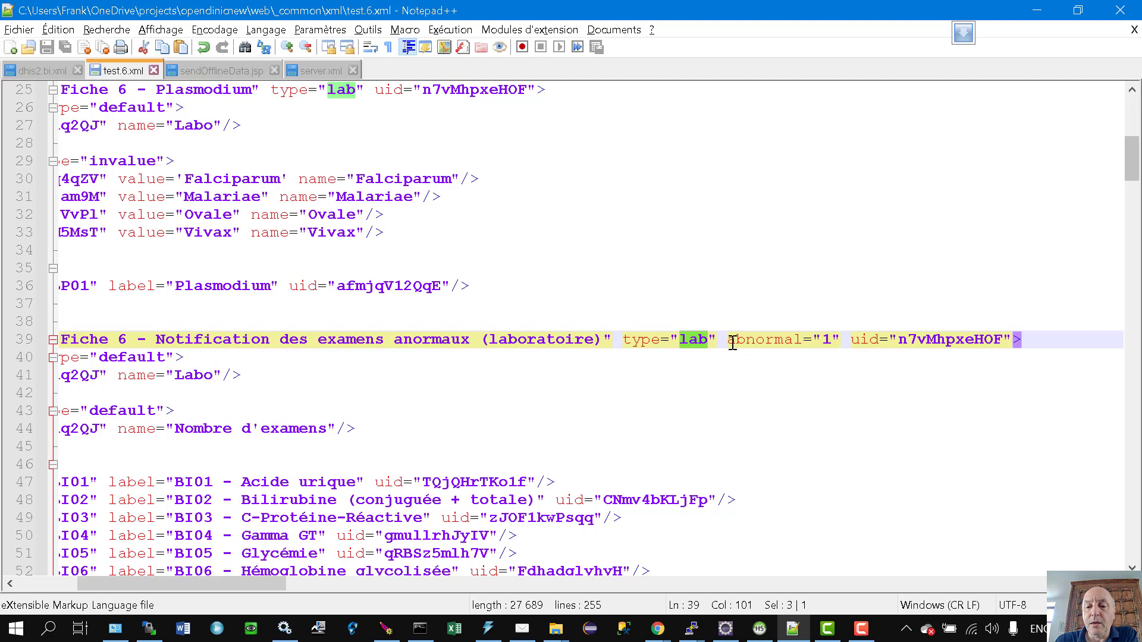
drag(729, 343, 842, 344)
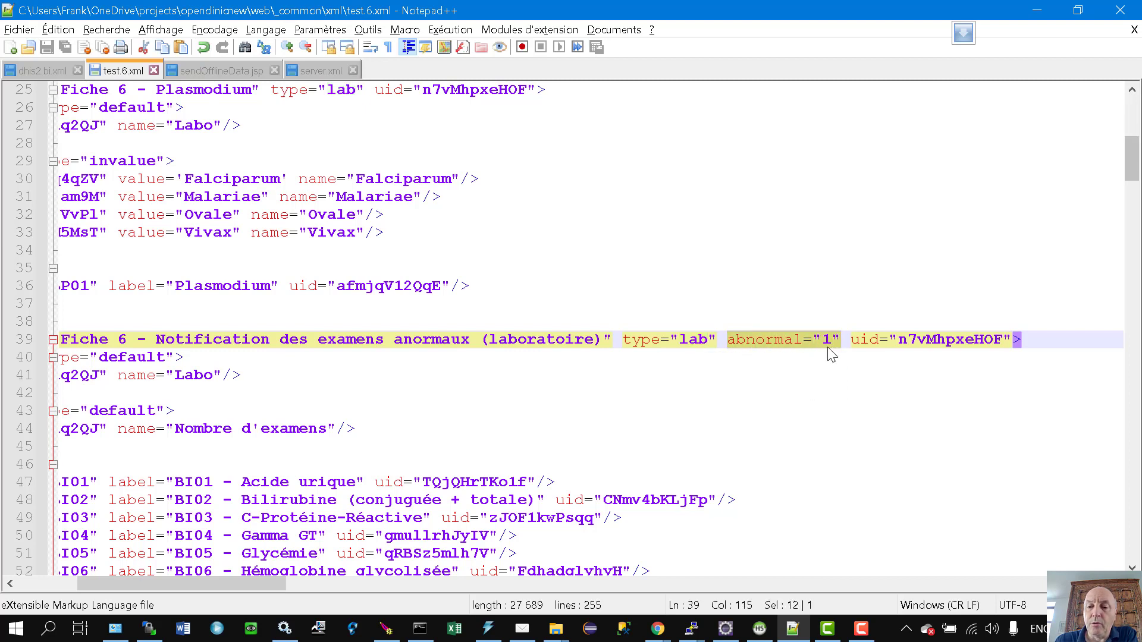
click(831, 345)
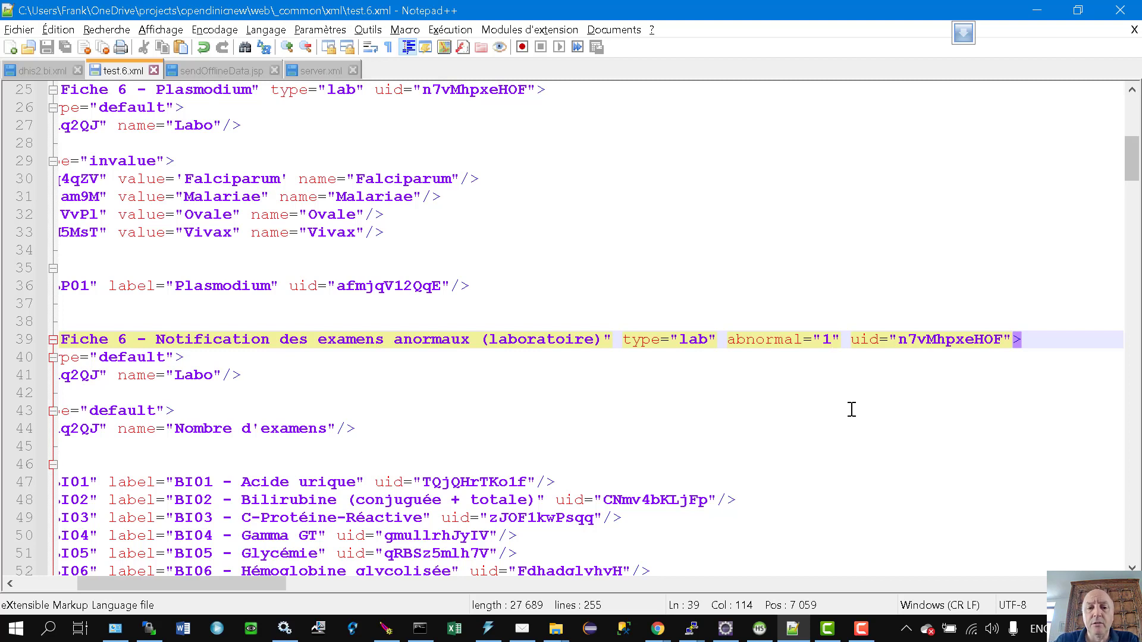
double_click(234, 180)
click(235, 196)
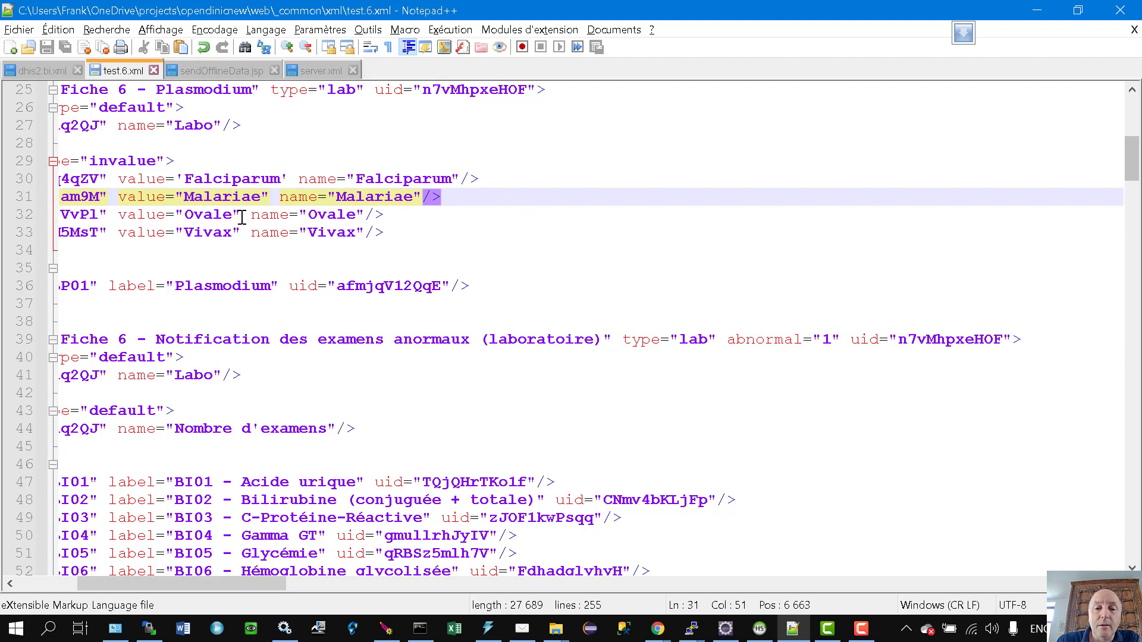
click(214, 212)
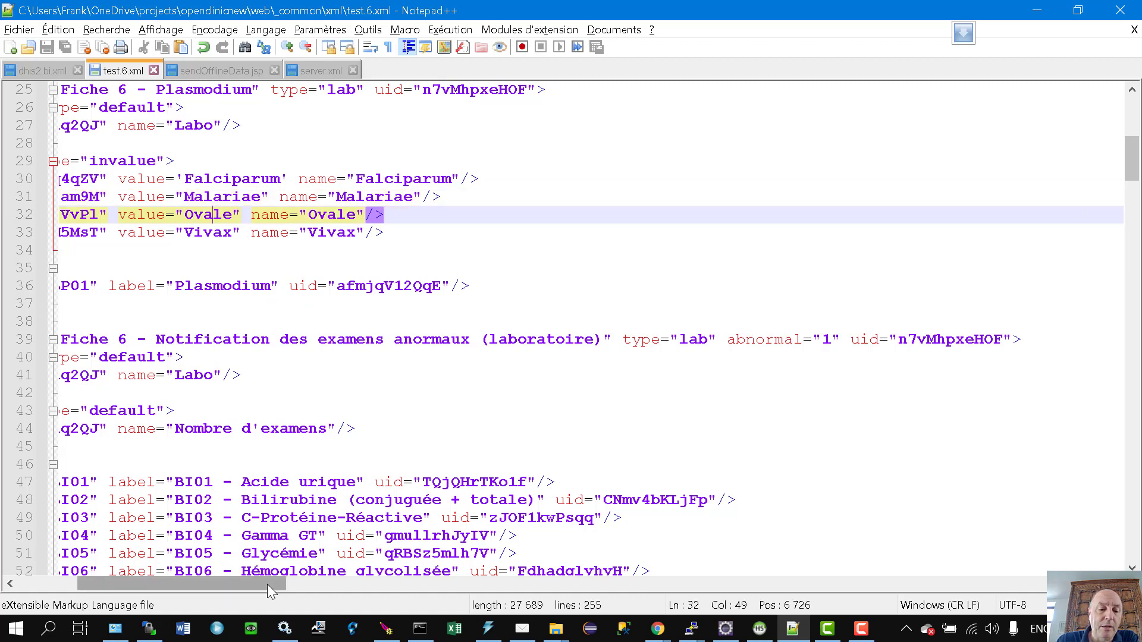
drag(267, 584, 234, 584)
drag(894, 340, 1000, 330)
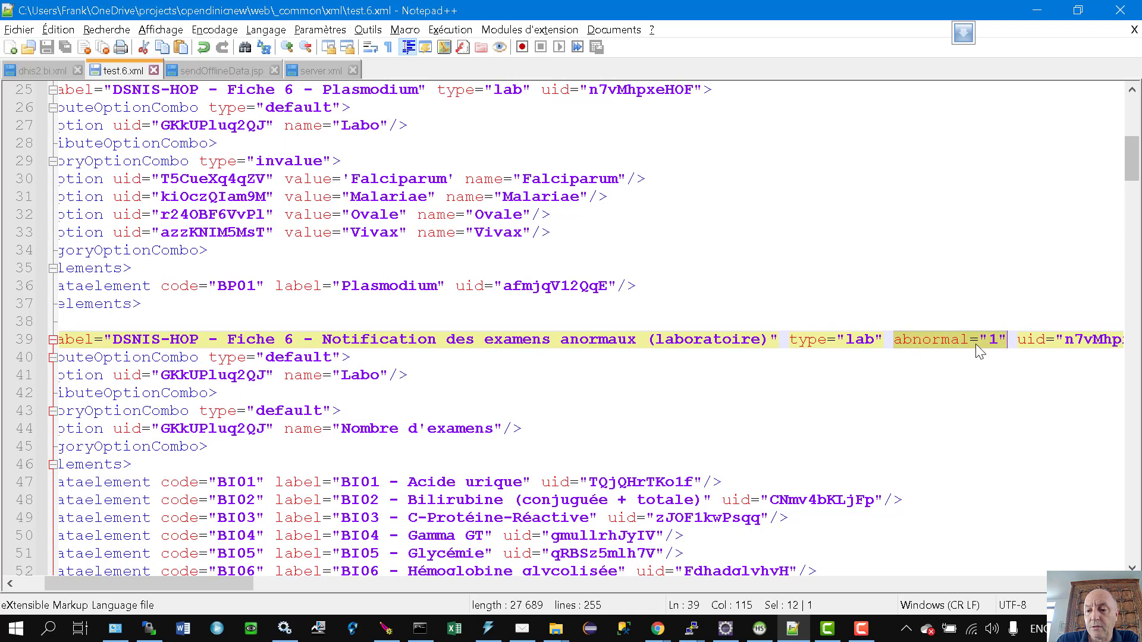
click(981, 342)
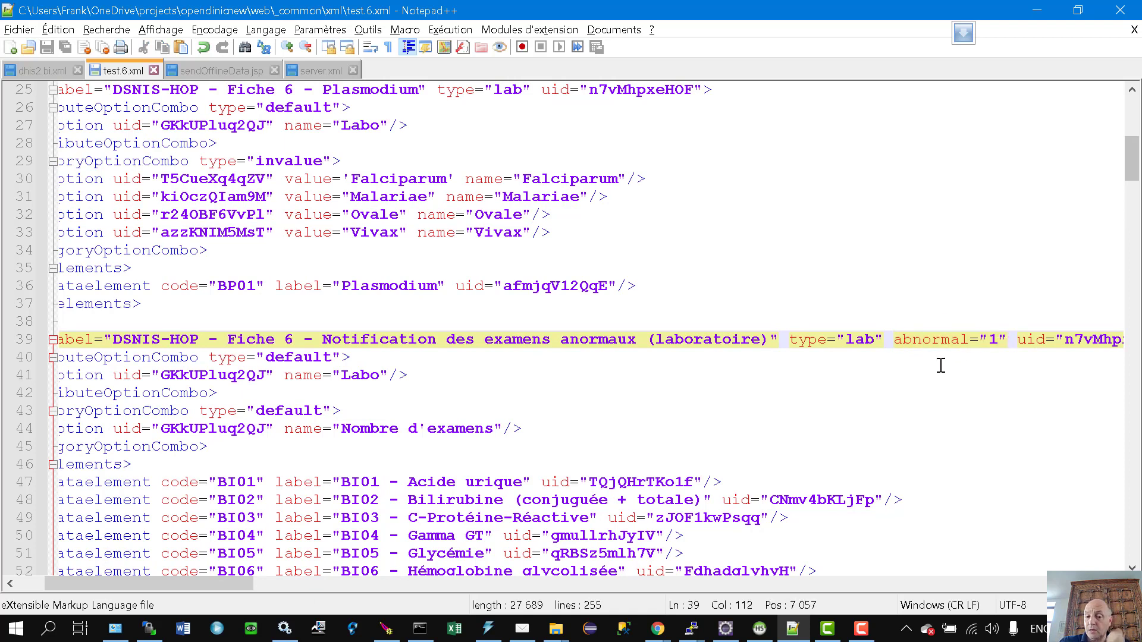
Step: Look through the abnormal laboratory dataset's data elements down to the Goutte épaisse entry
drag(212, 583, 181, 584)
scroll(174, 342, down, 12)
drag(182, 342, 869, 339)
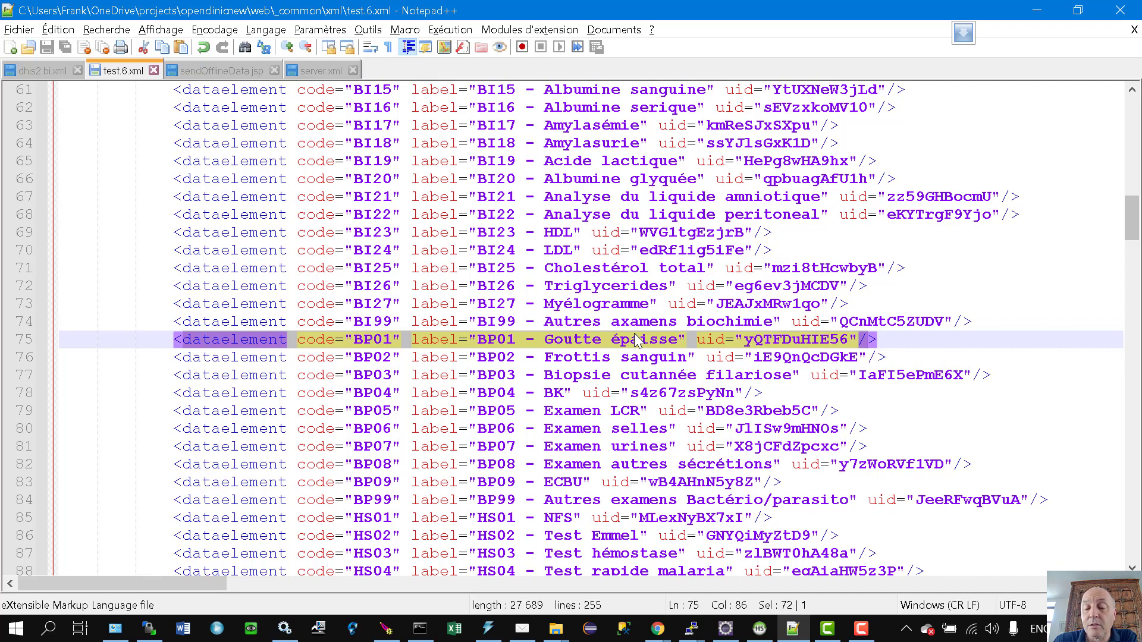
Step: Recheck the Falciparum, Malariae, Ovale and Vivax options in the Plasmodium dataset
scroll(625, 339, up, 6)
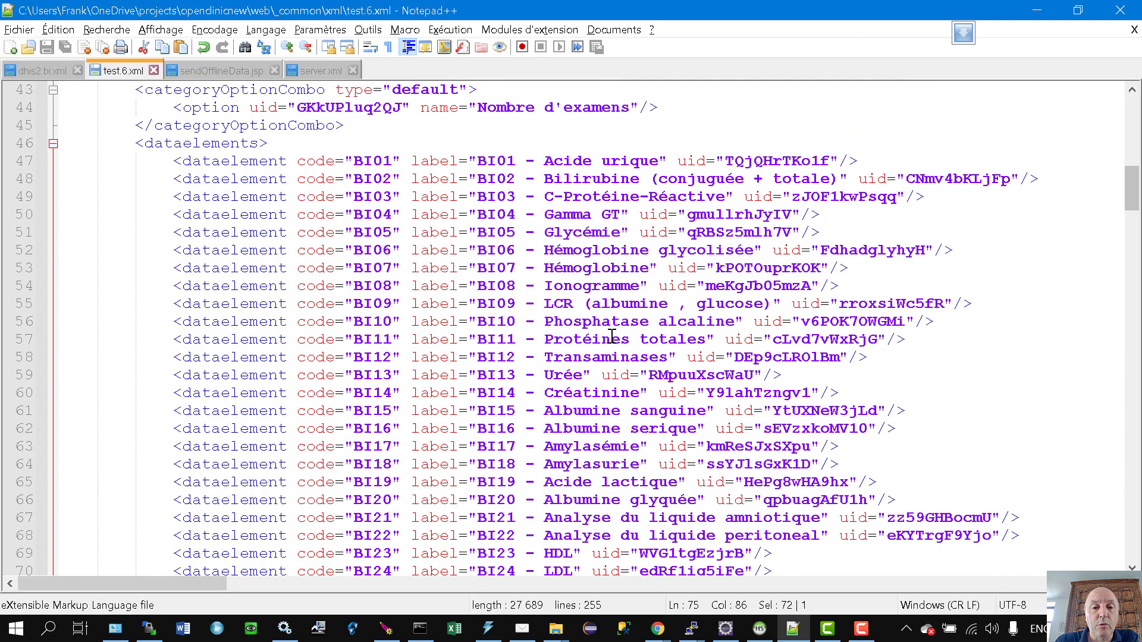
scroll(612, 336, up, 2)
scroll(612, 337, up, 2)
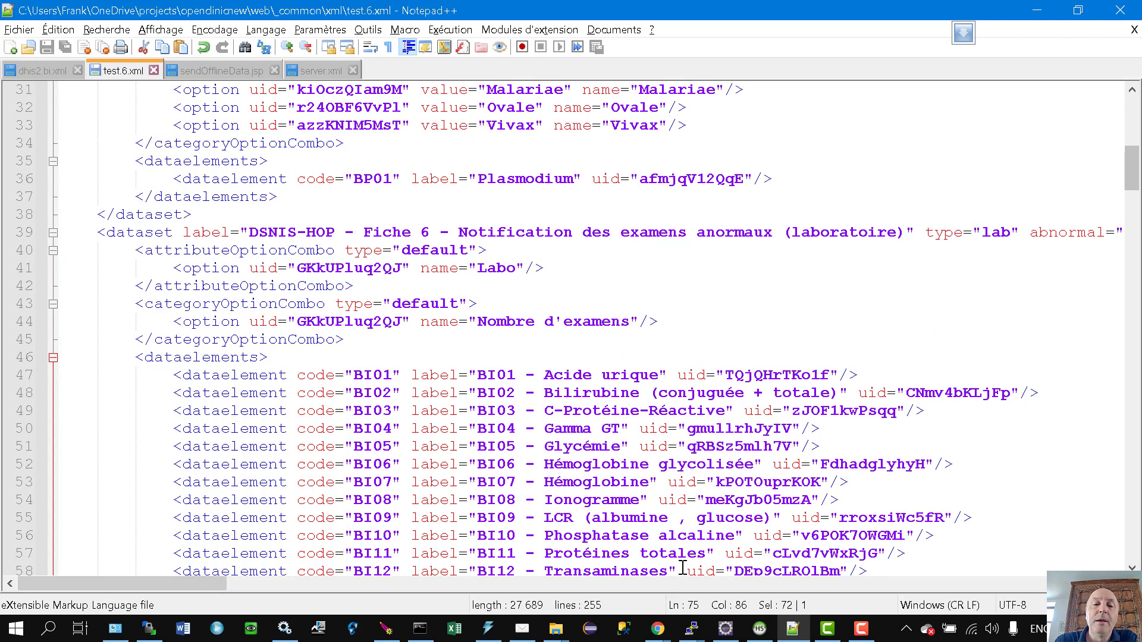
scroll(683, 568, up, 2)
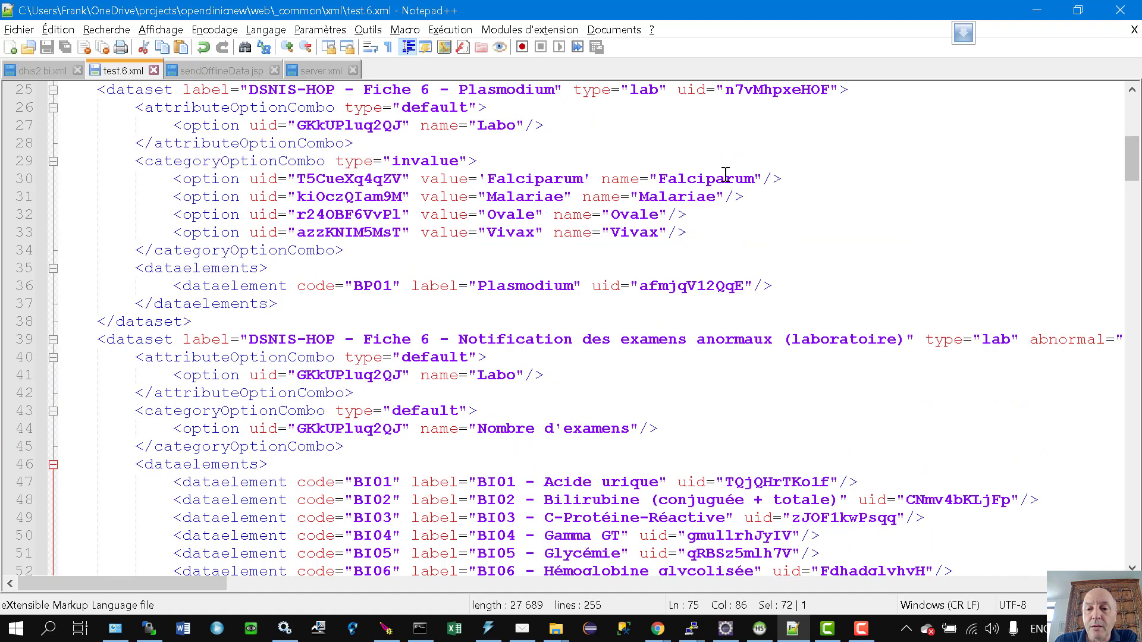
click(713, 182)
click(696, 197)
click(634, 214)
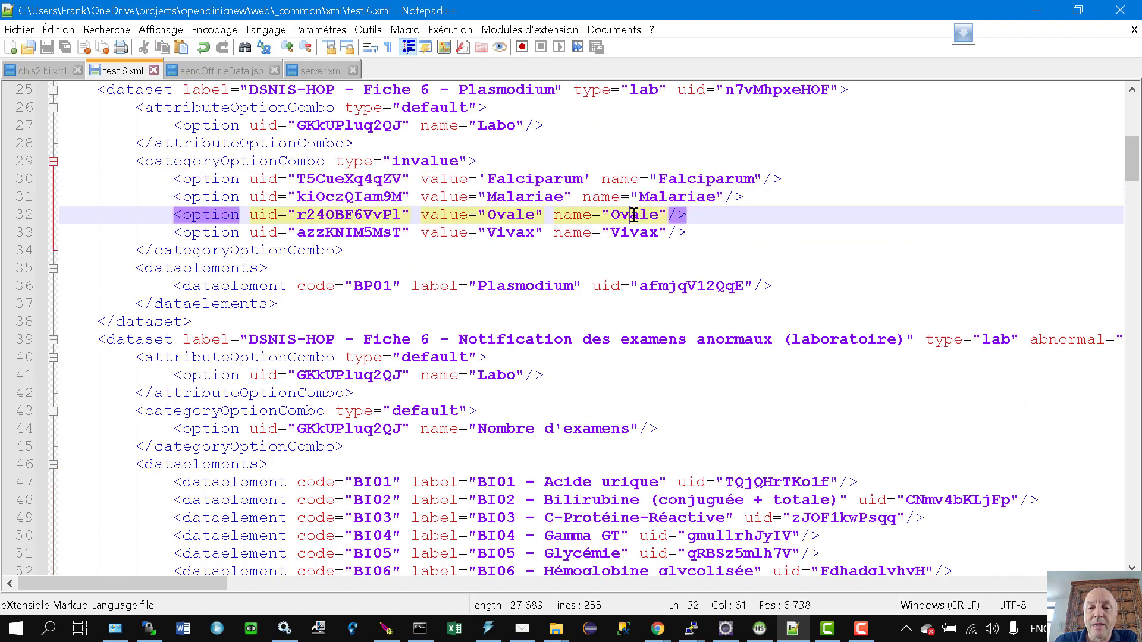
click(635, 232)
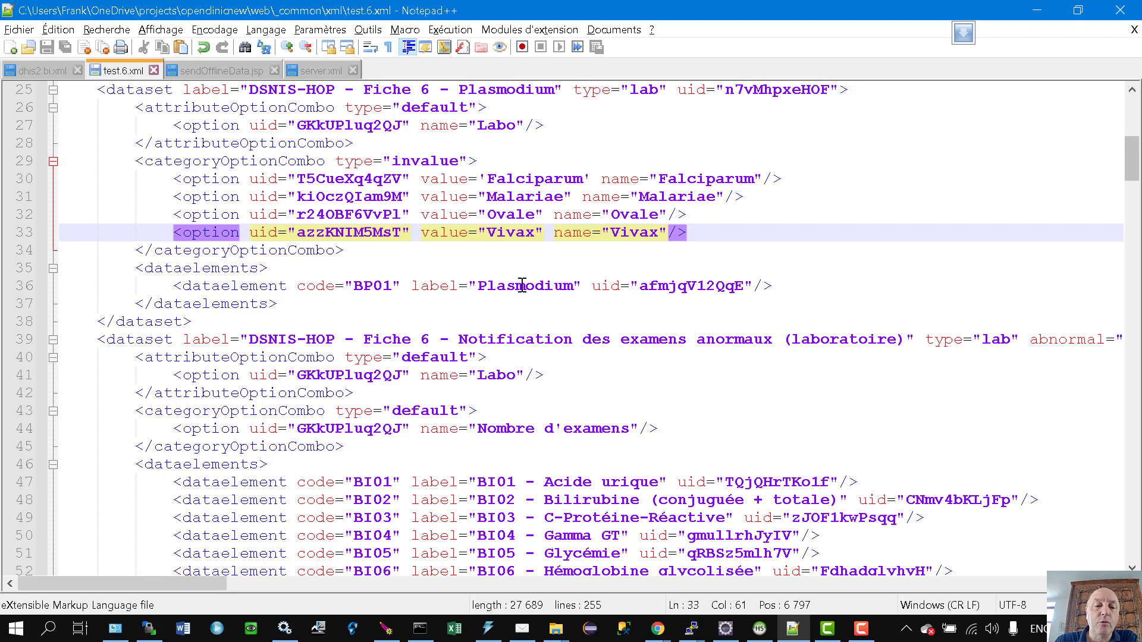
scroll(522, 285, up, 2)
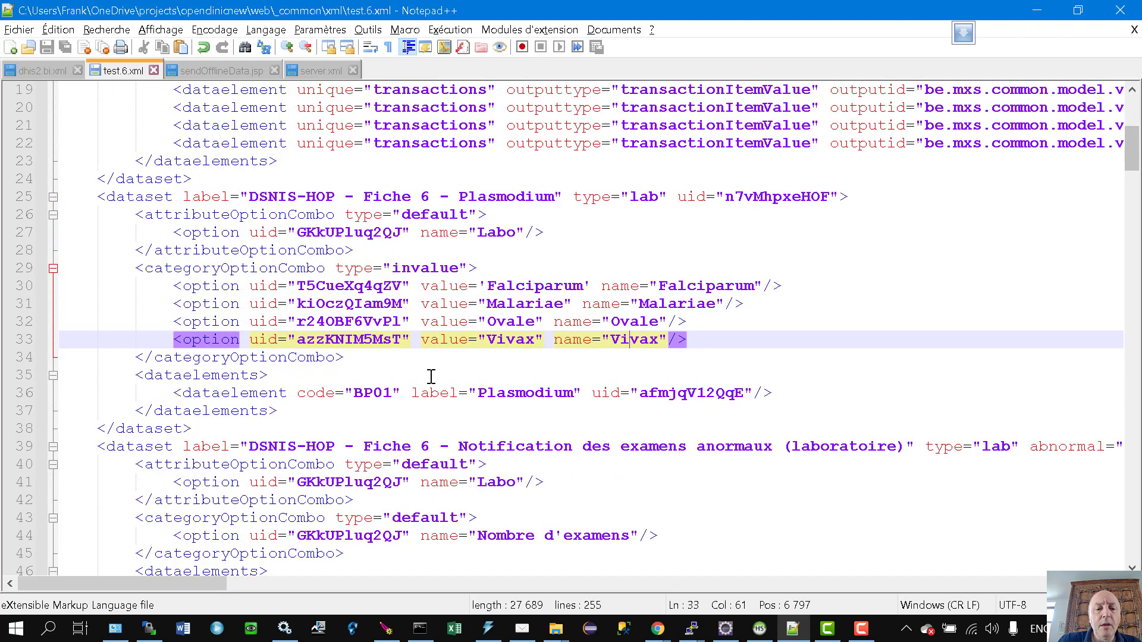
Step: Copy the abnormal laboratory dataset's opening tag and attributeOptionCombo block to just above the "Notification des examens par age (imagerie médicale)" dataset
scroll(433, 393, down, 4)
scroll(441, 381, down, 1)
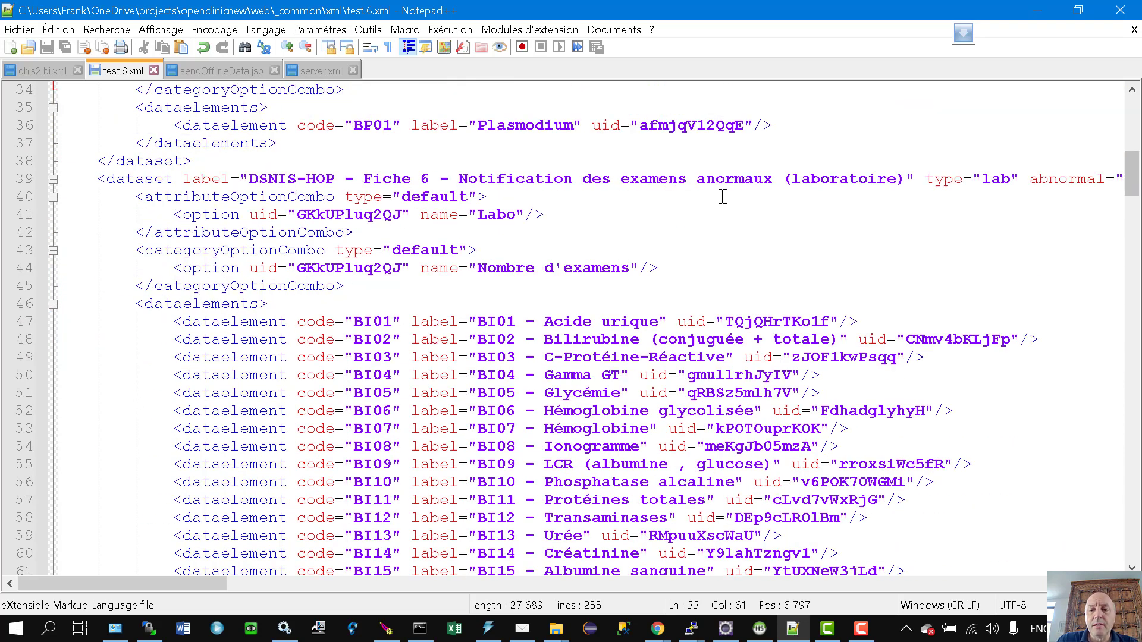
click(227, 180)
key(Home)
key(Home)
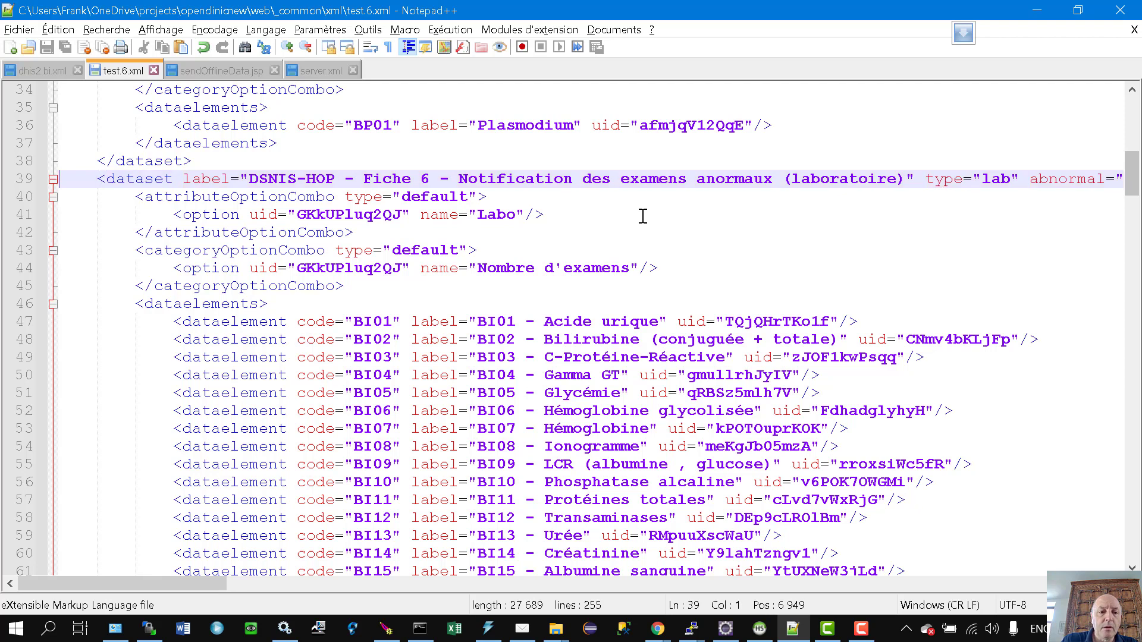
key(shift+Down)
key(shift+Down)
key(shift+Down)
key(shift+Down)
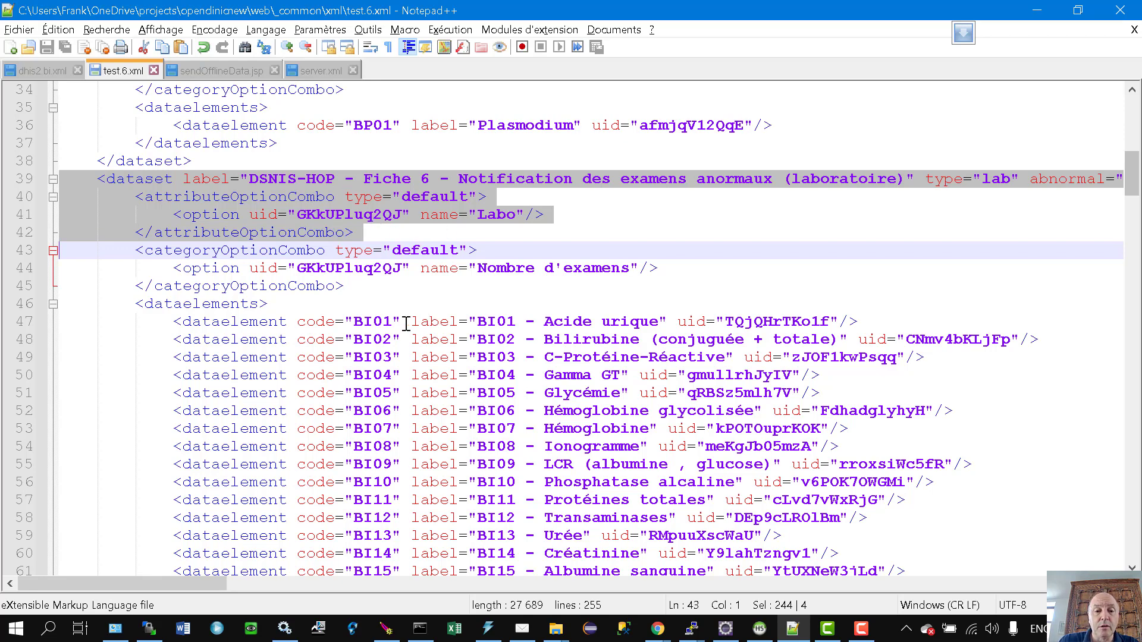
scroll(401, 325, down, 20)
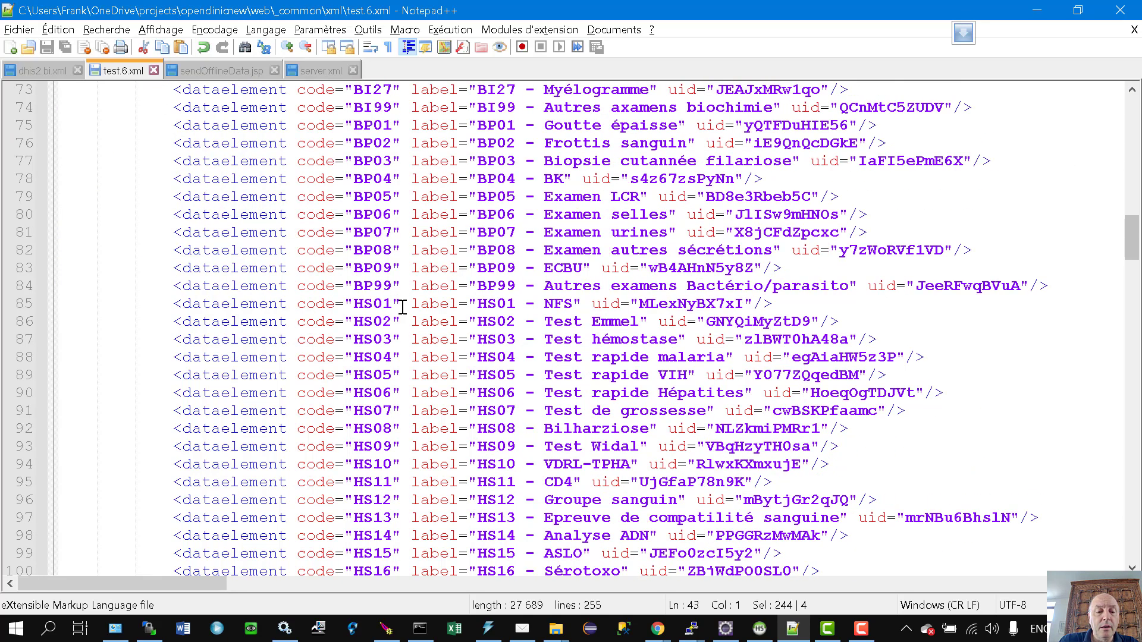
click(187, 373)
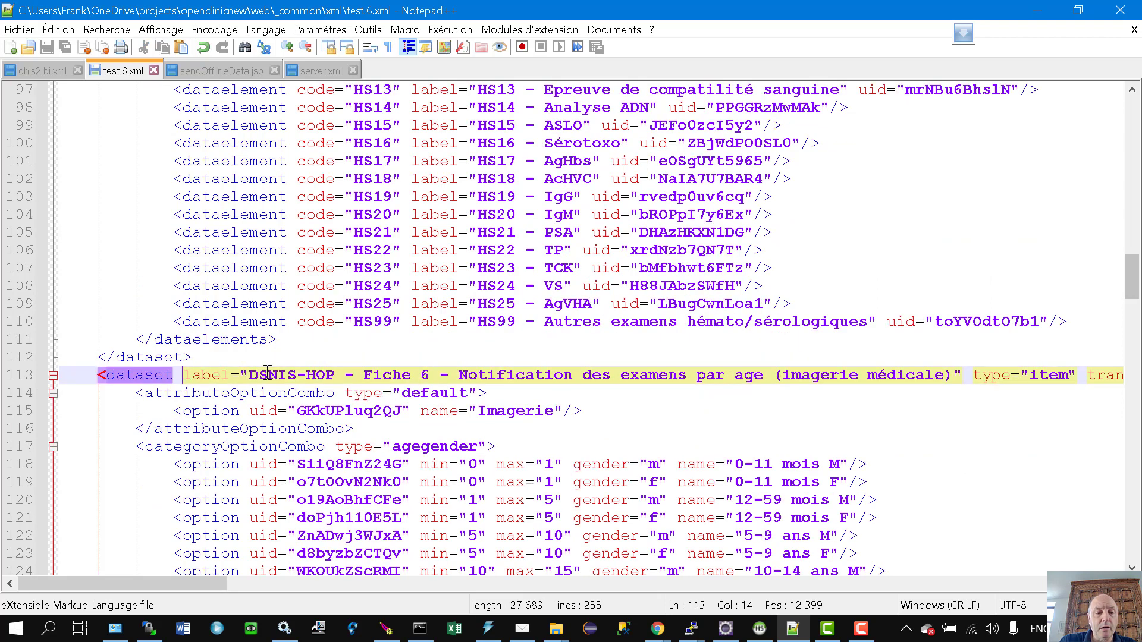
key(Home)
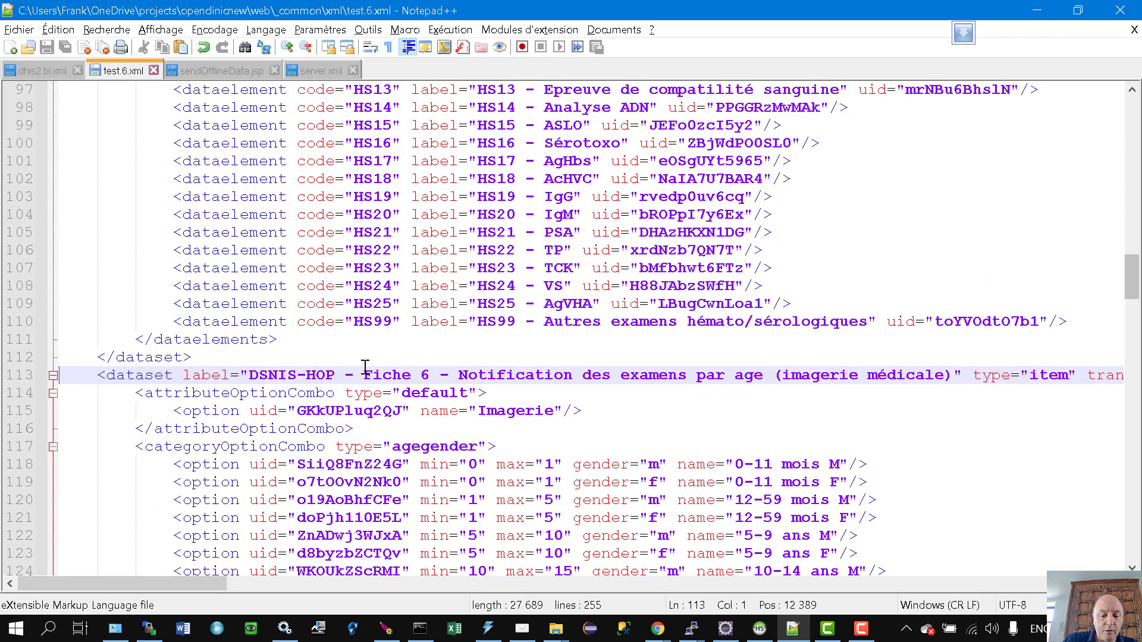
key(ctrl+v)
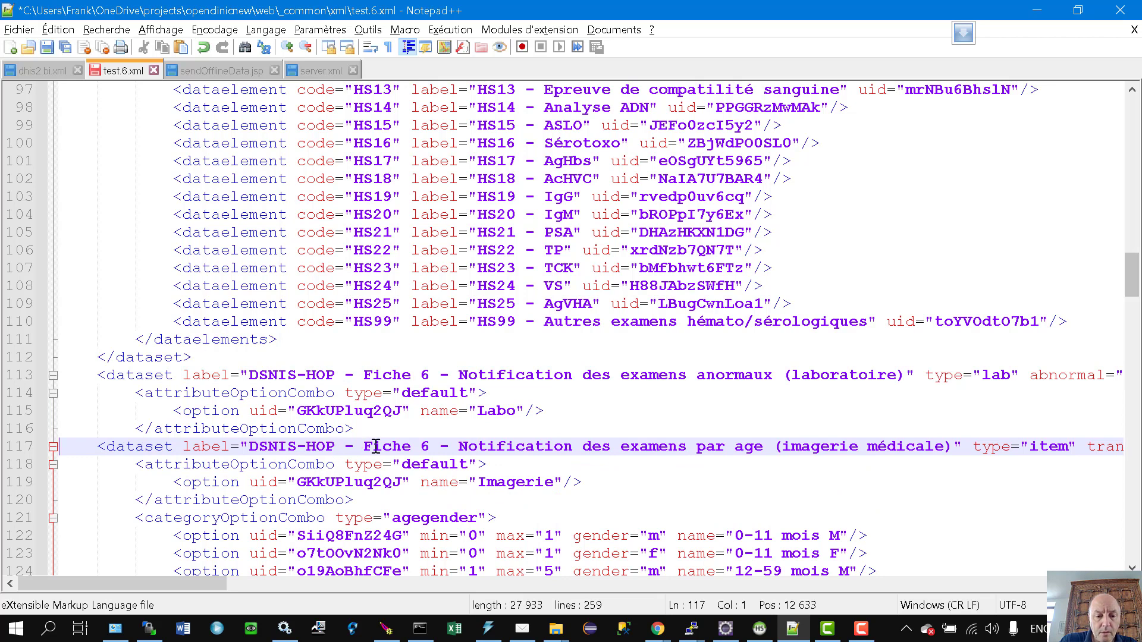
Step: Close the copied abnormal laboratory dataset with a </dataset> tag and append |1 to its label
click(390, 427)
key(Return)
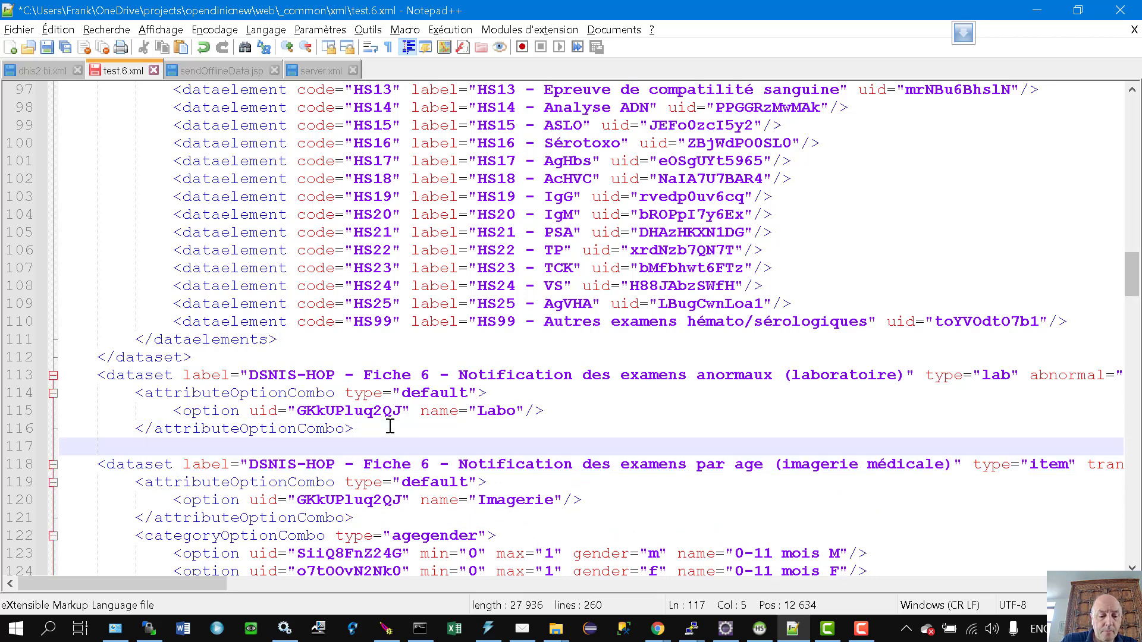
text(</dataset>)
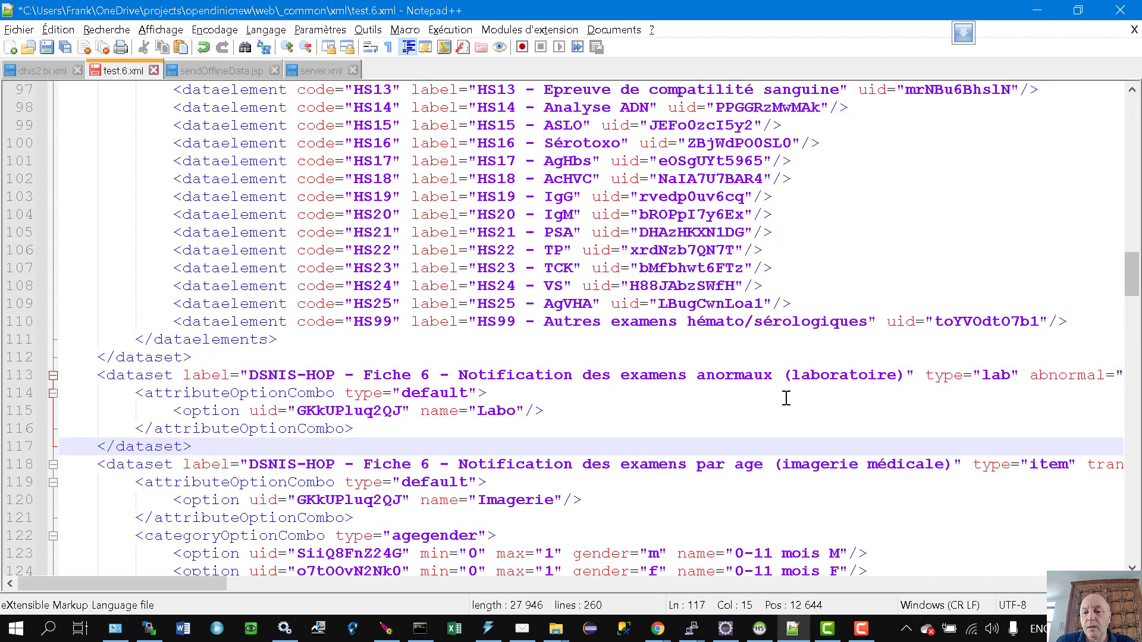
click(907, 375)
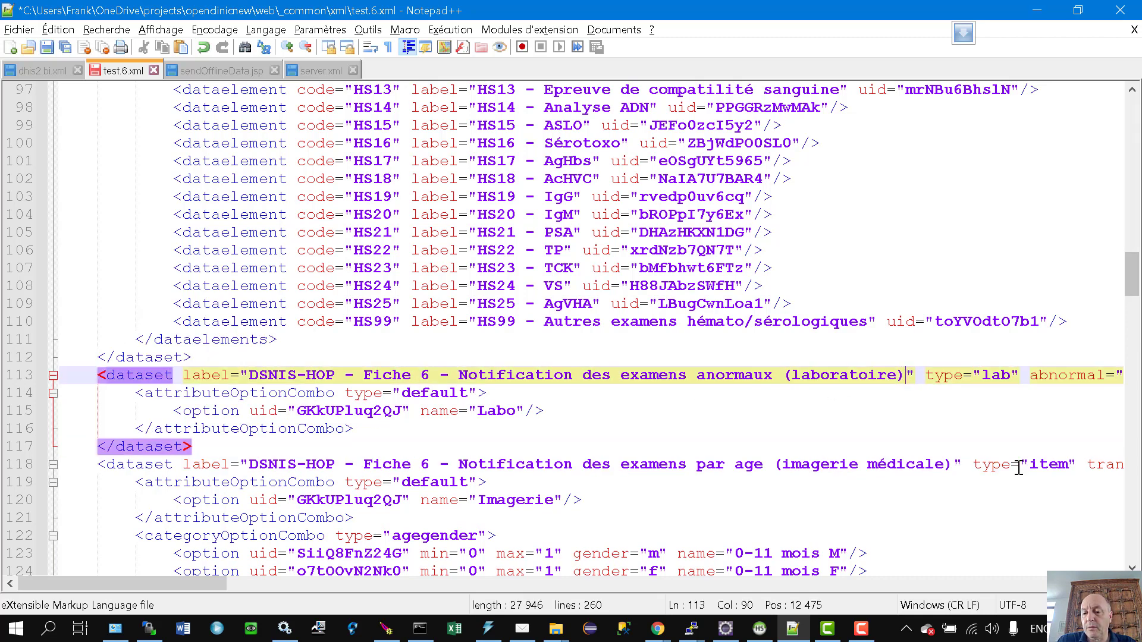
text(|1)
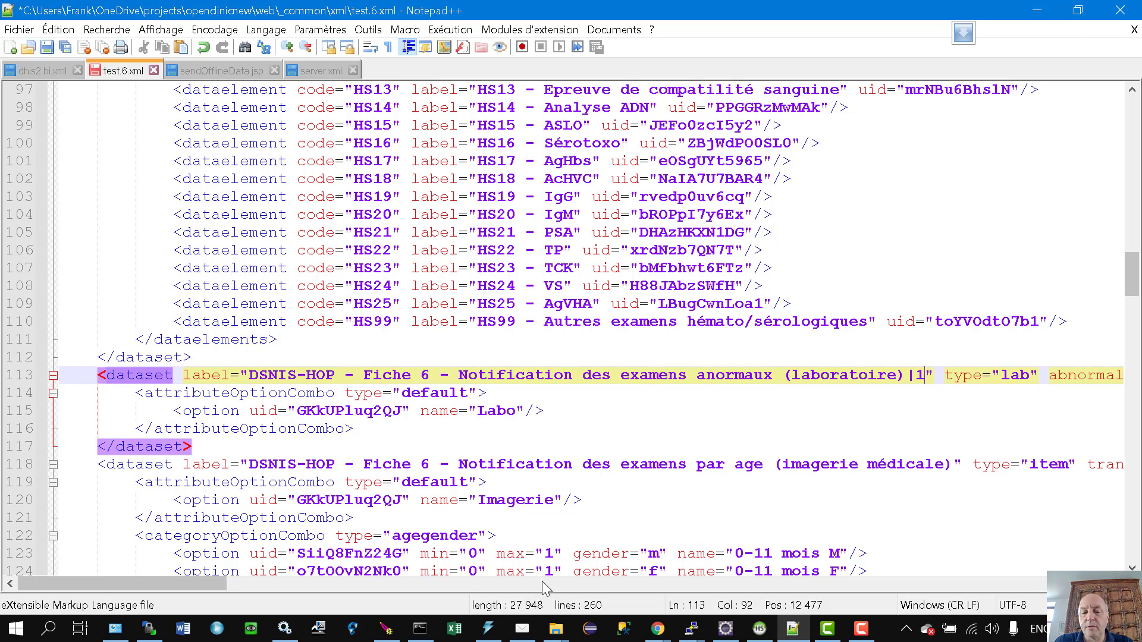
Step: Remove the abnormal="1" attribute from the opening tag of the "(laboratoire)|1" dataset
drag(209, 584, 299, 585)
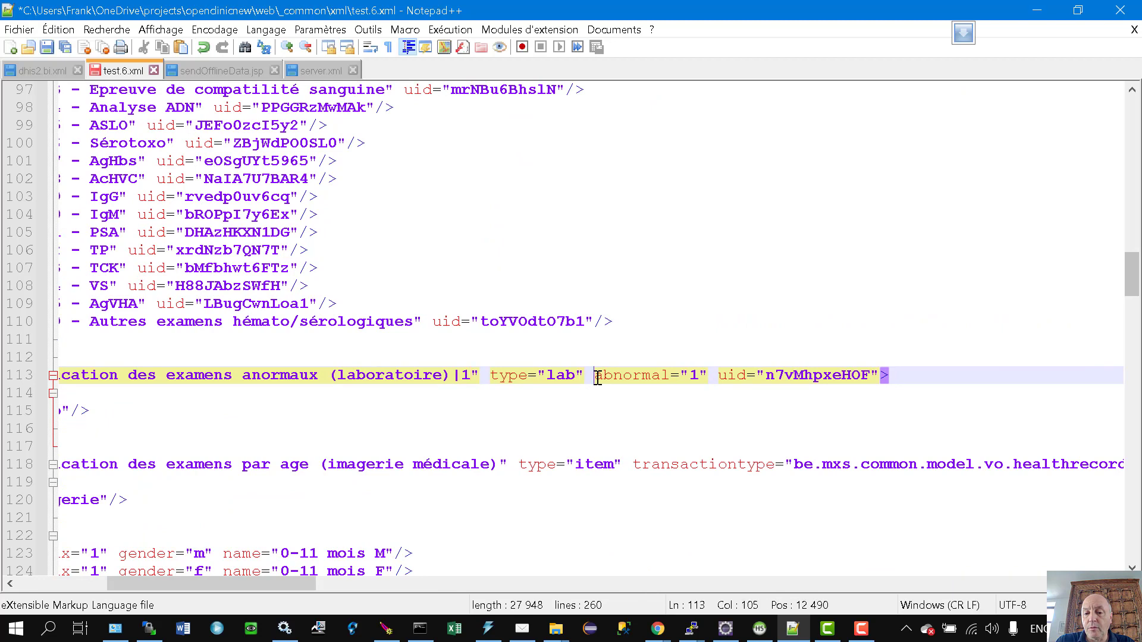
drag(596, 376, 709, 367)
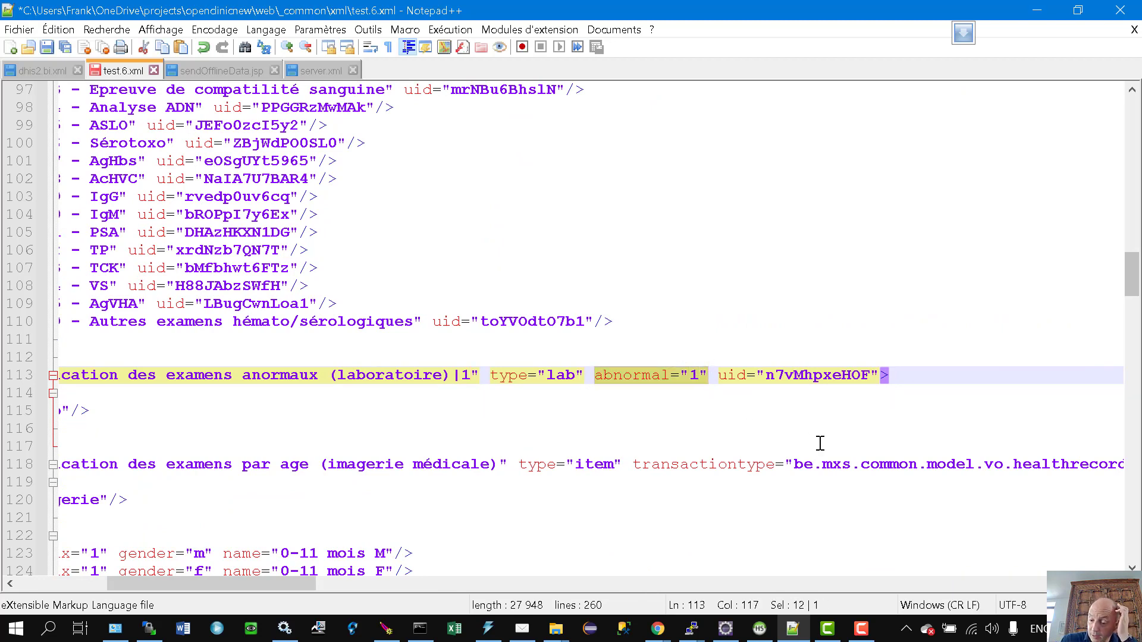
key(Delete)
key(Delete)
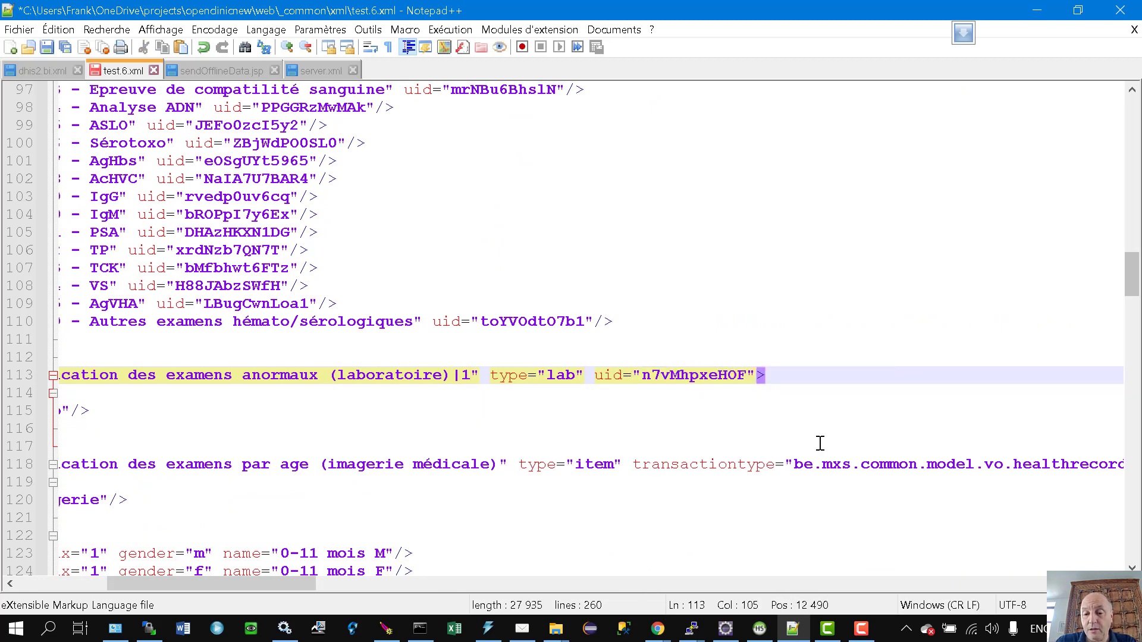
key(Down)
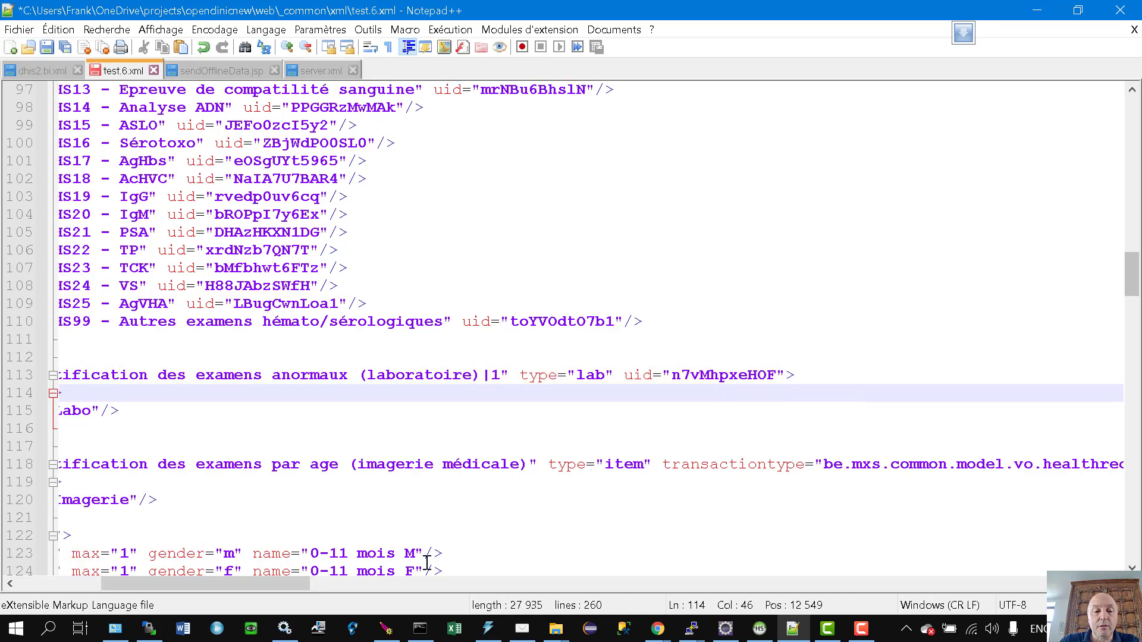
drag(304, 586, 190, 586)
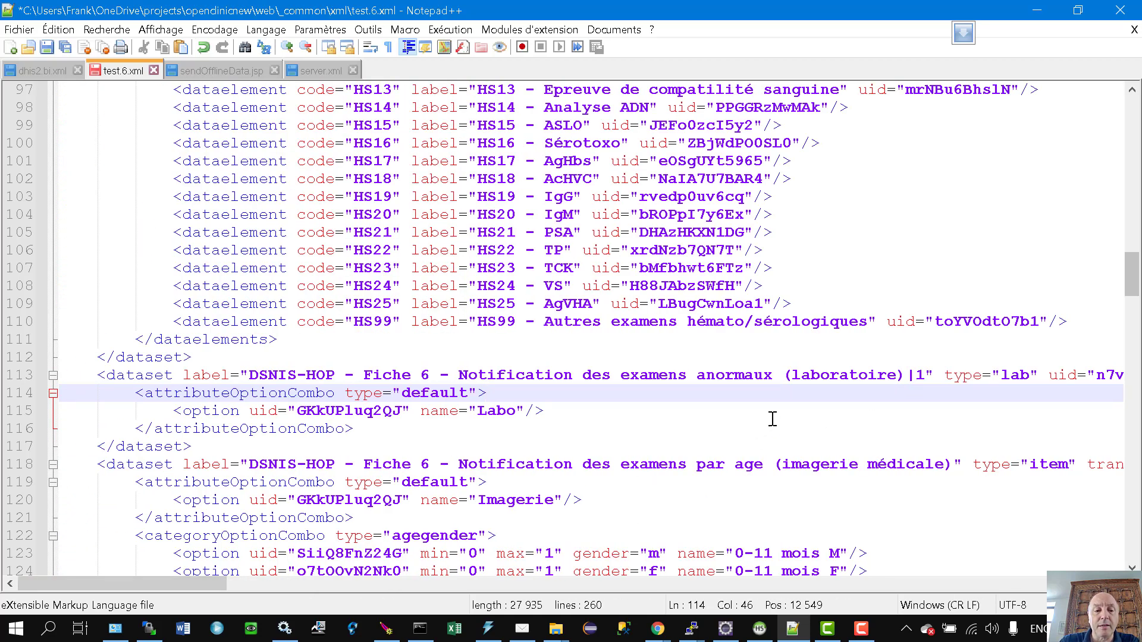
Step: Add two <dataelements> tag lines below the attributeOptionCombo block of the "(laboratoire)|1" dataset
scroll(637, 308, down, 2)
scroll(637, 309, up, 3)
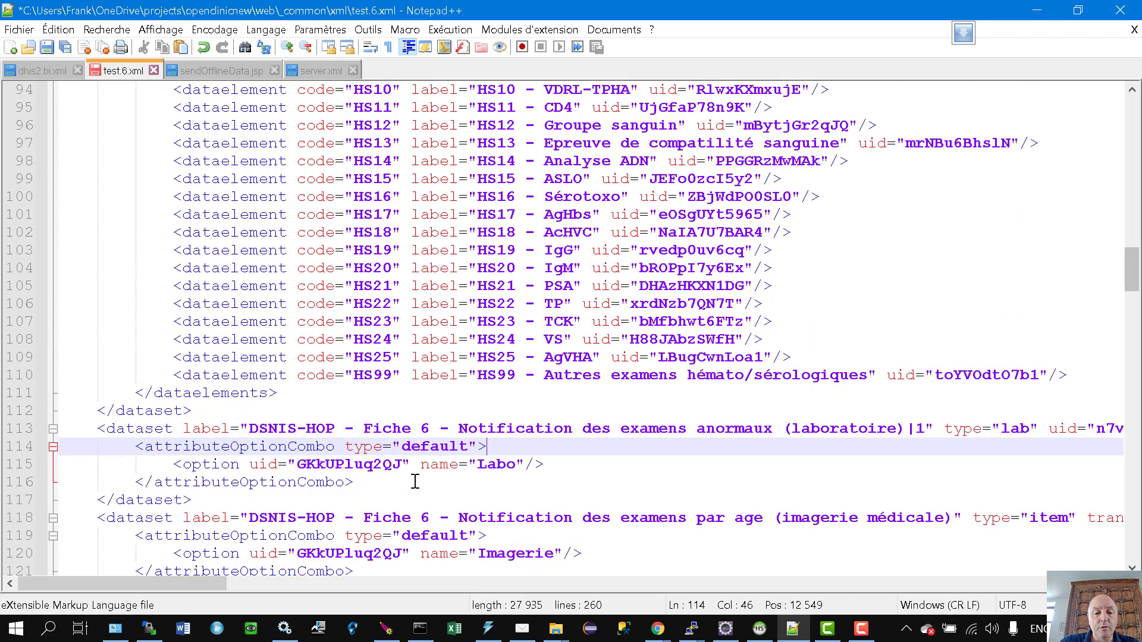
click(498, 476)
key(Return)
text(<)
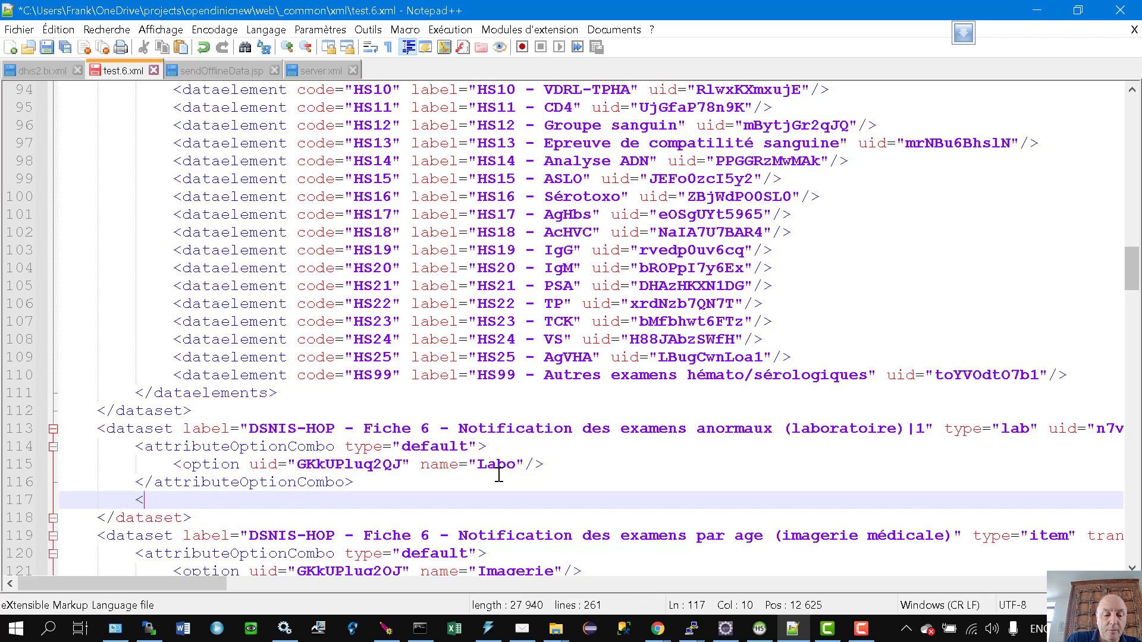
text(datae)
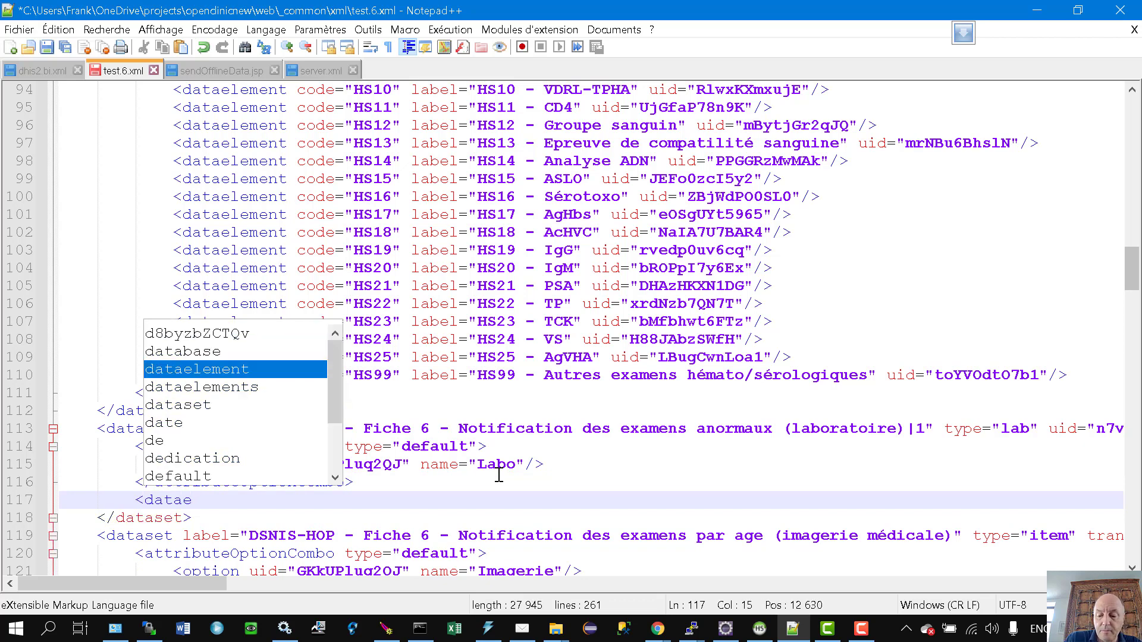
key(Down)
key(Return)
text(>)
key(Return)
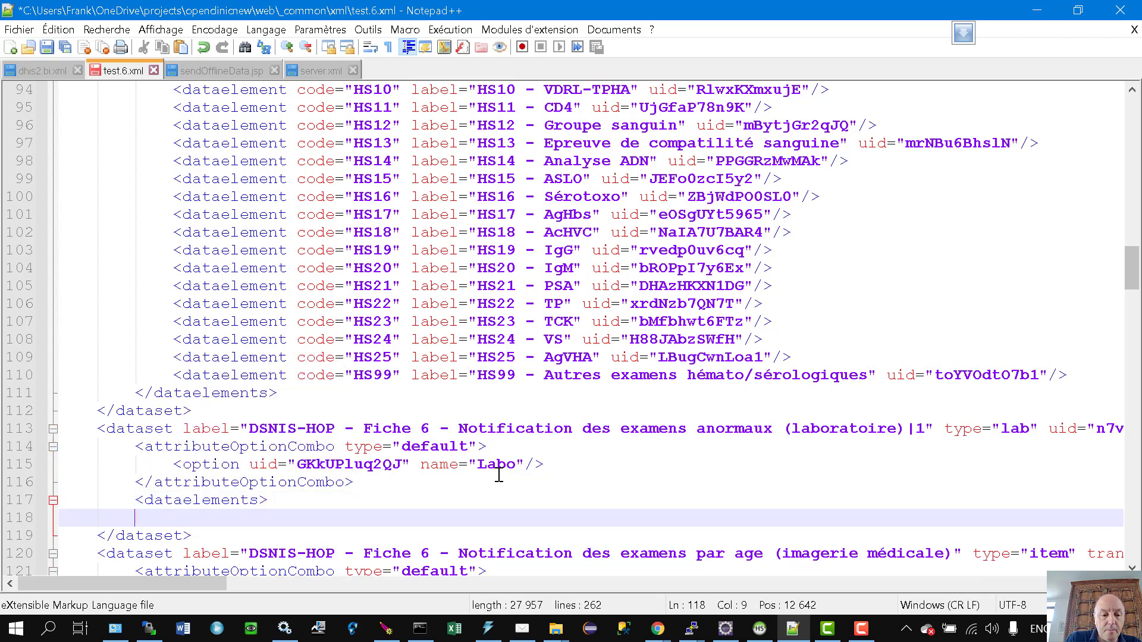
text(<dataele)
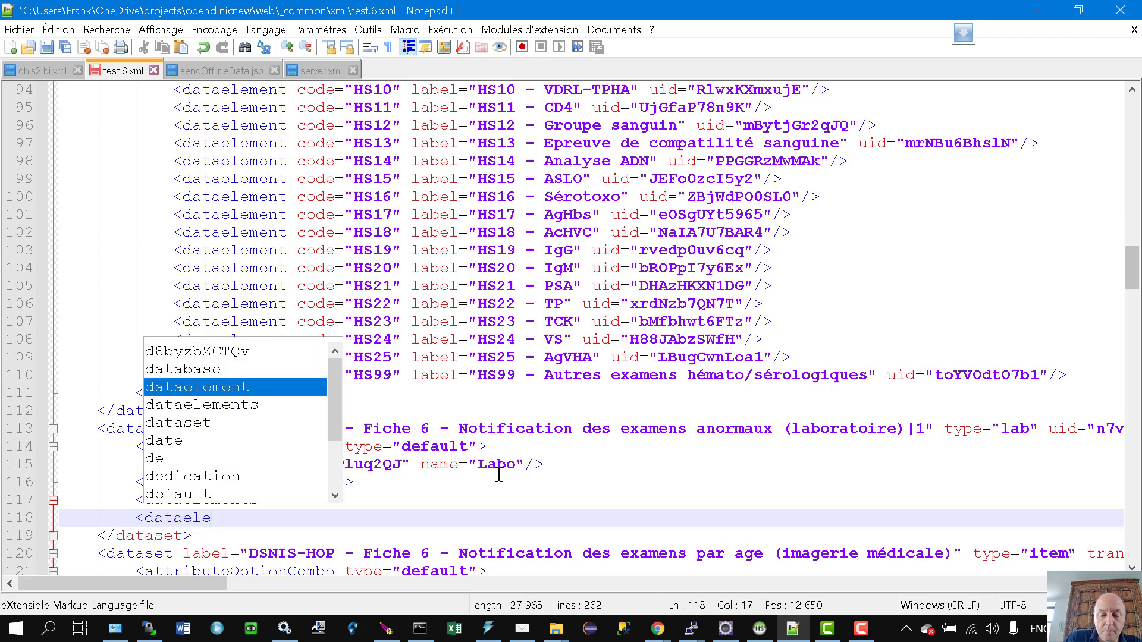
text(men)
key(Down)
key(Return)
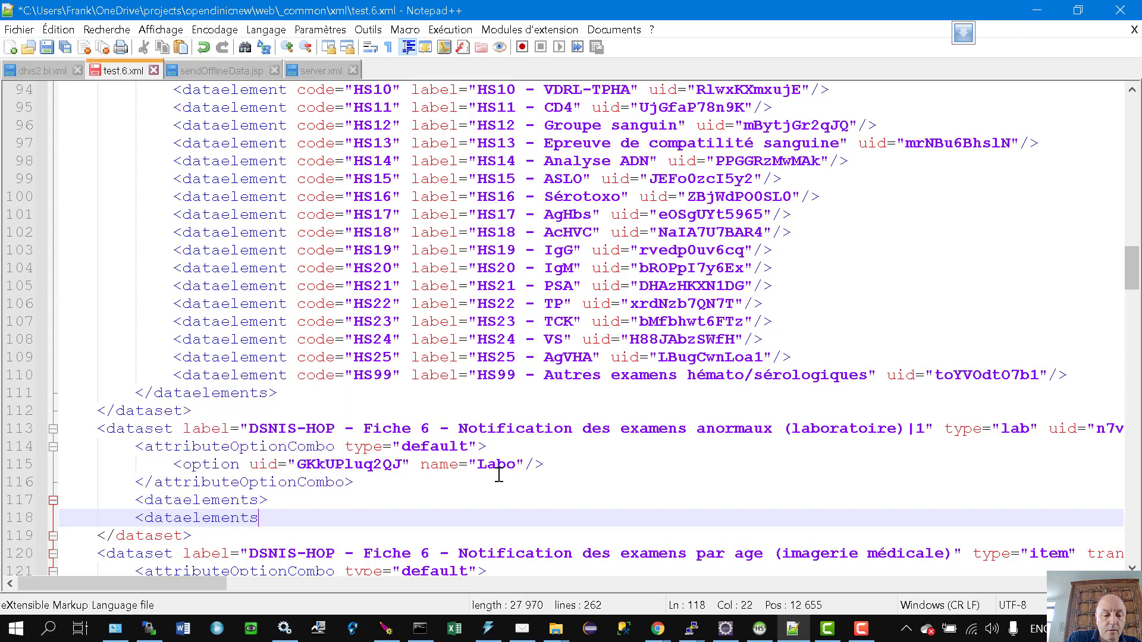
text(>)
Step: Move the BP01 - Goutte épaisse data element from the original abnormal laboratory dataset to between the new dataset's two <dataelements> tags
scroll(565, 392, up, 8)
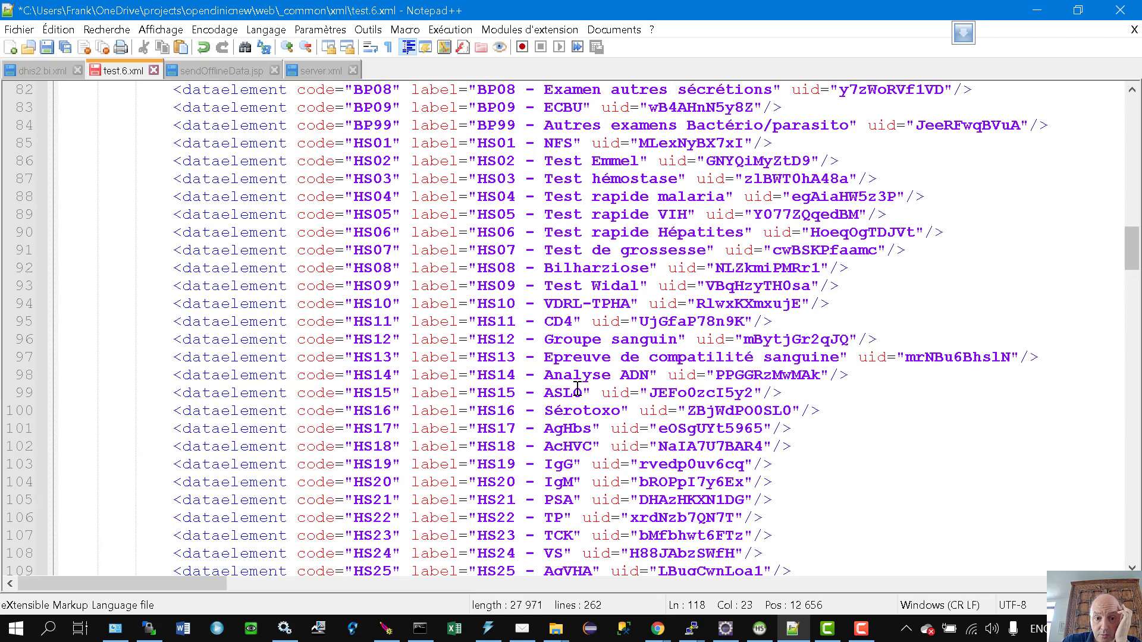
click(575, 178)
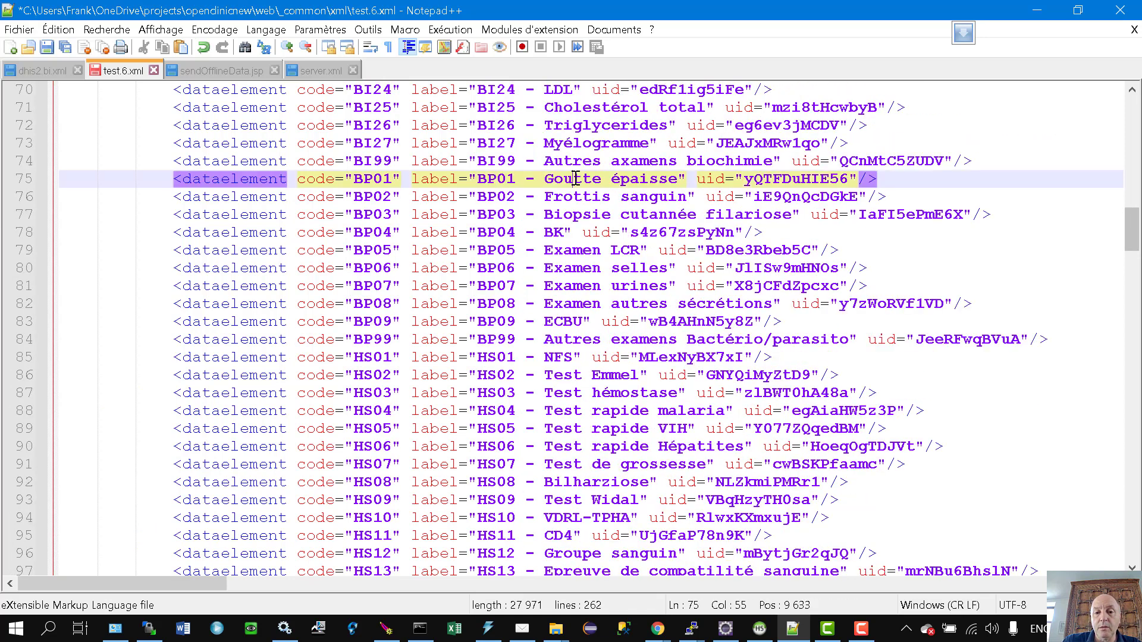
key(Home)
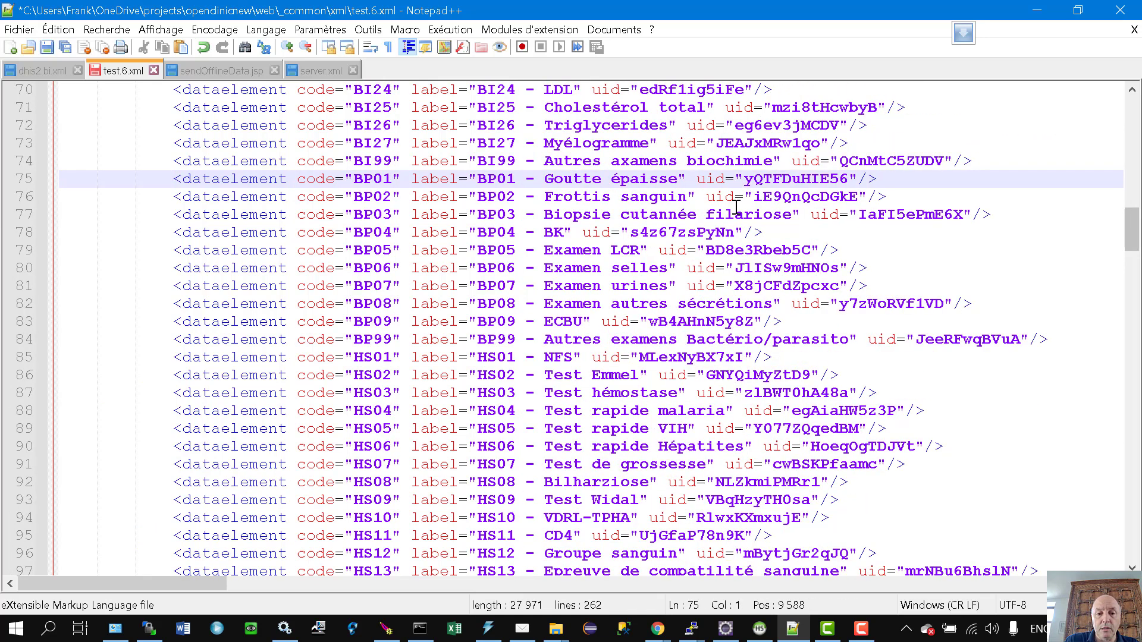
key(shift+Down)
key(ctrl+c)
key(Delete)
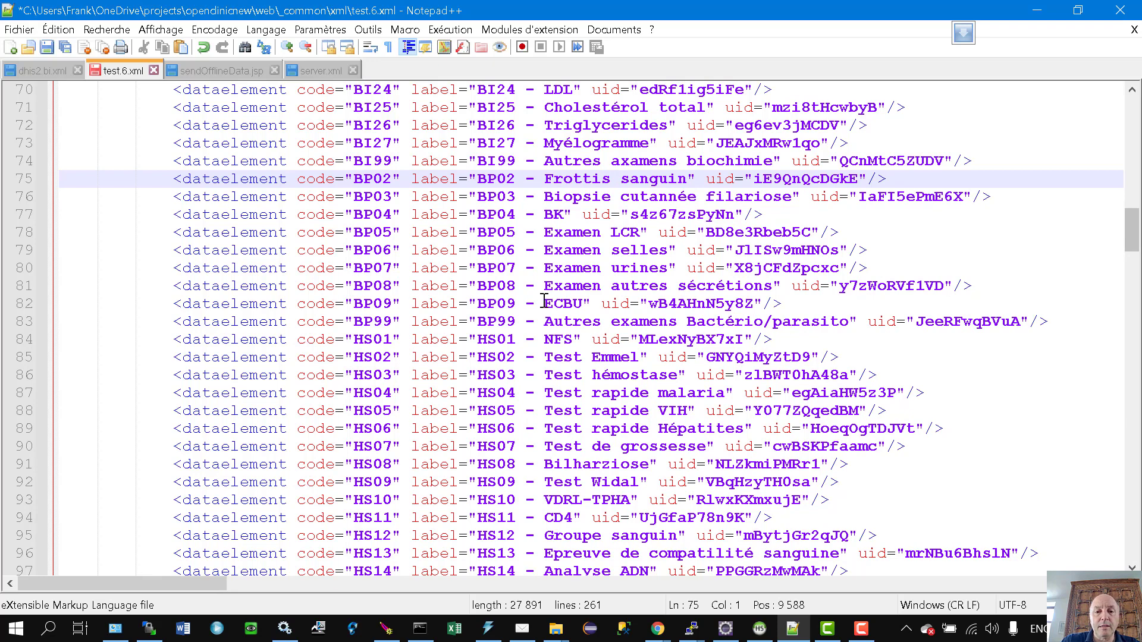
scroll(529, 333, down, 7)
scroll(529, 333, down, 2)
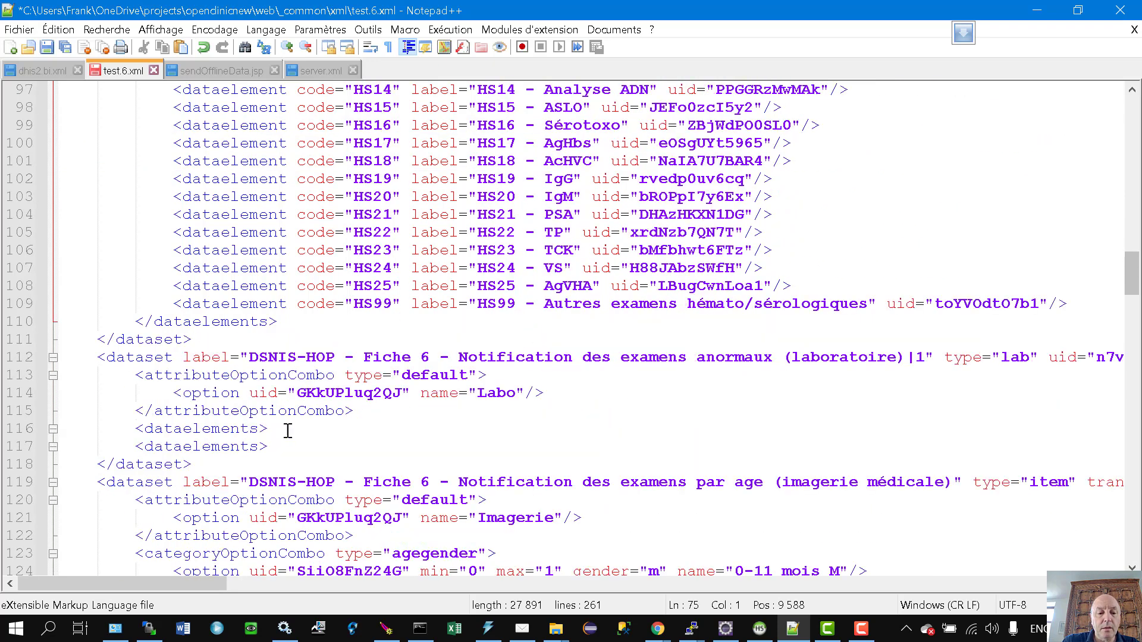
click(323, 444)
key(Home)
key(Home)
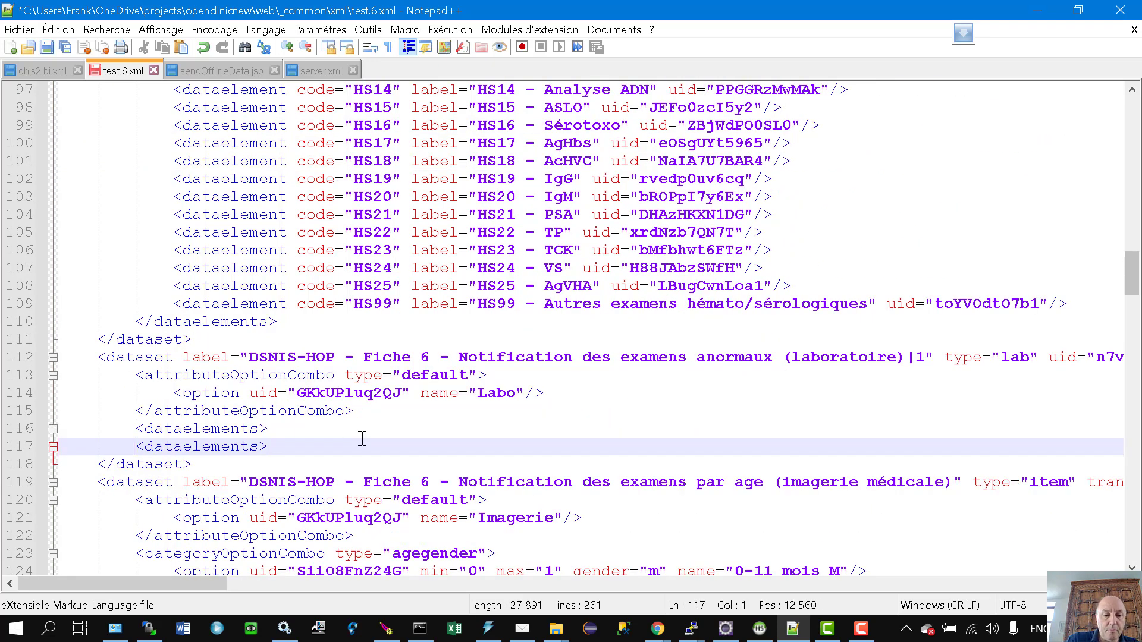
key(ctrl+v)
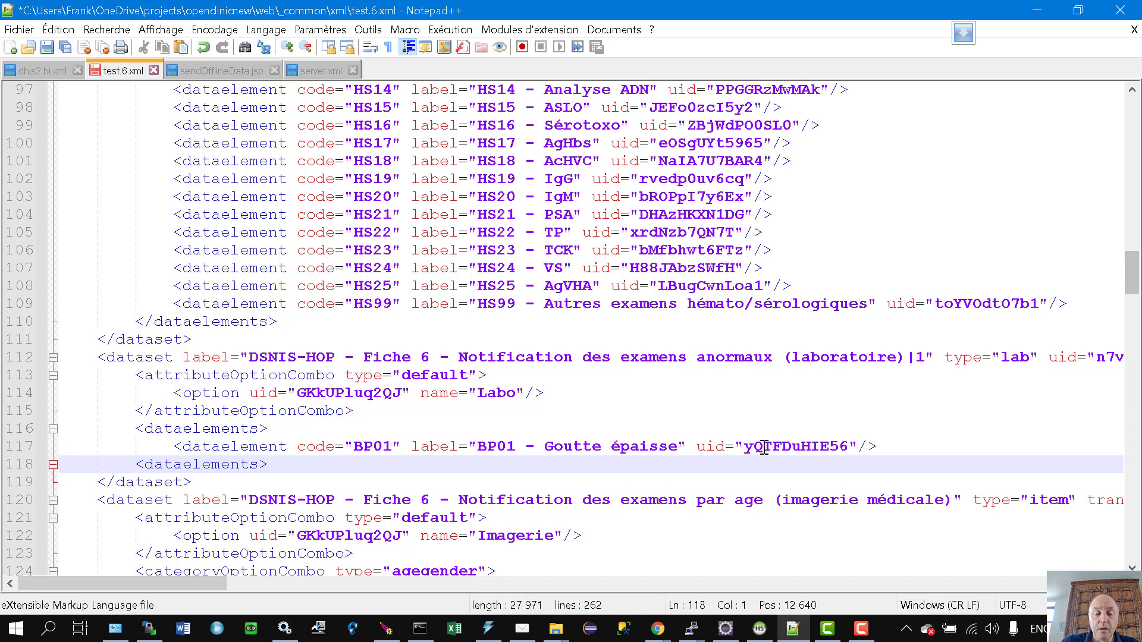
Step: Copy the "Nombre d'examens" categoryOptionCombo block from the original abnormal laboratory dataset to above the new dataset's data elements
double_click(327, 390)
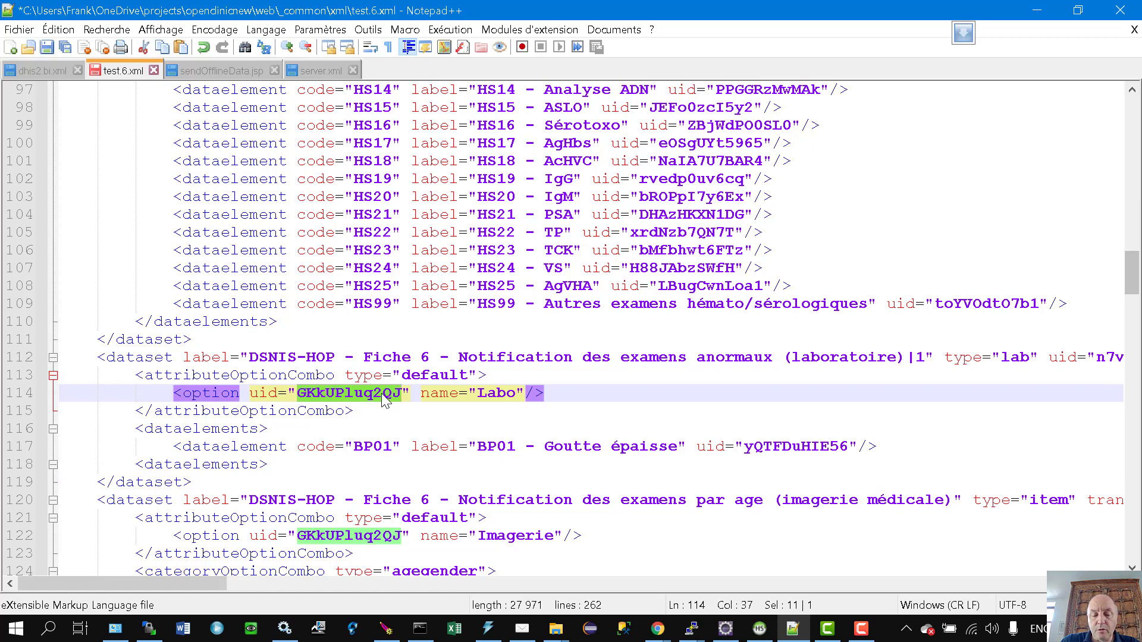
click(392, 413)
scroll(392, 412, up, 20)
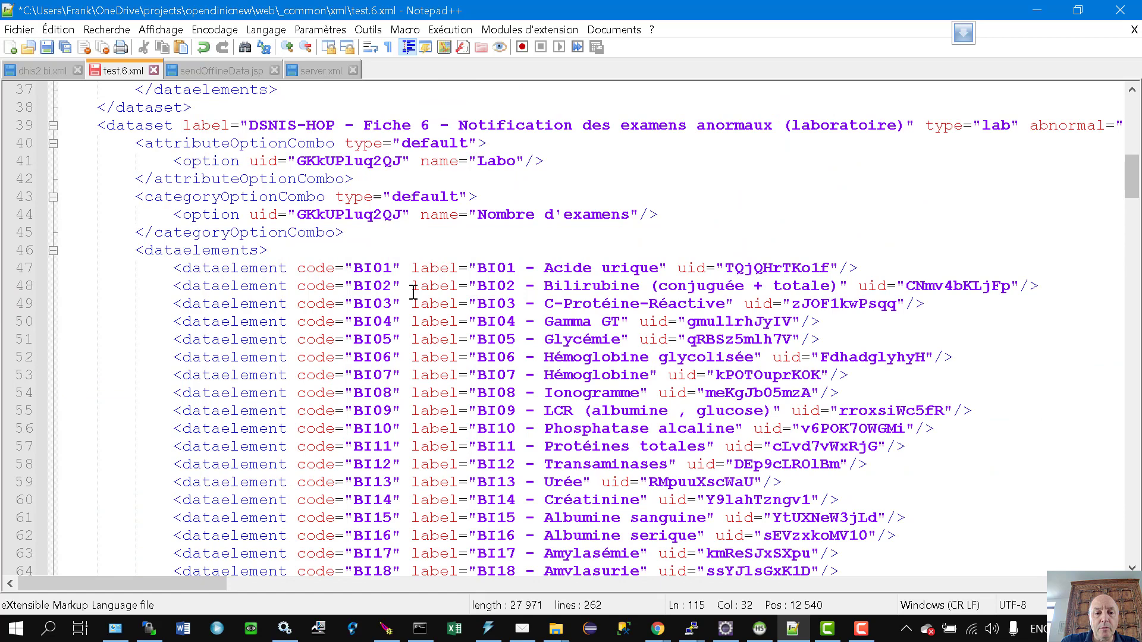
click(411, 197)
key(Home)
key(Home)
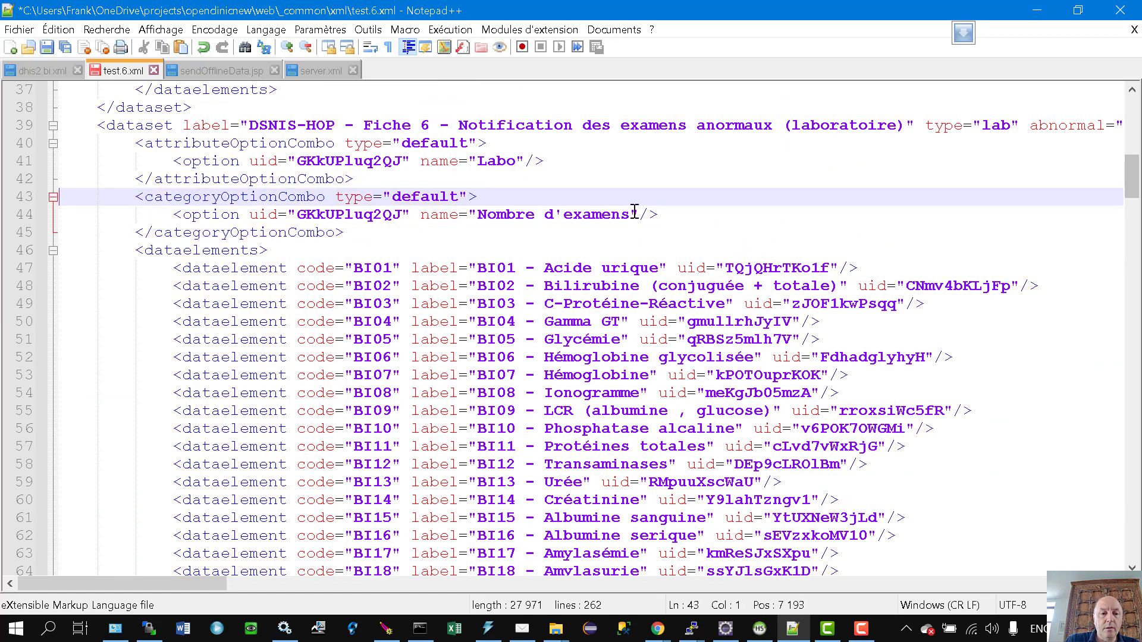
key(shift+Down)
key(shift+Down)
key(shift+Down)
key(ctrl+c)
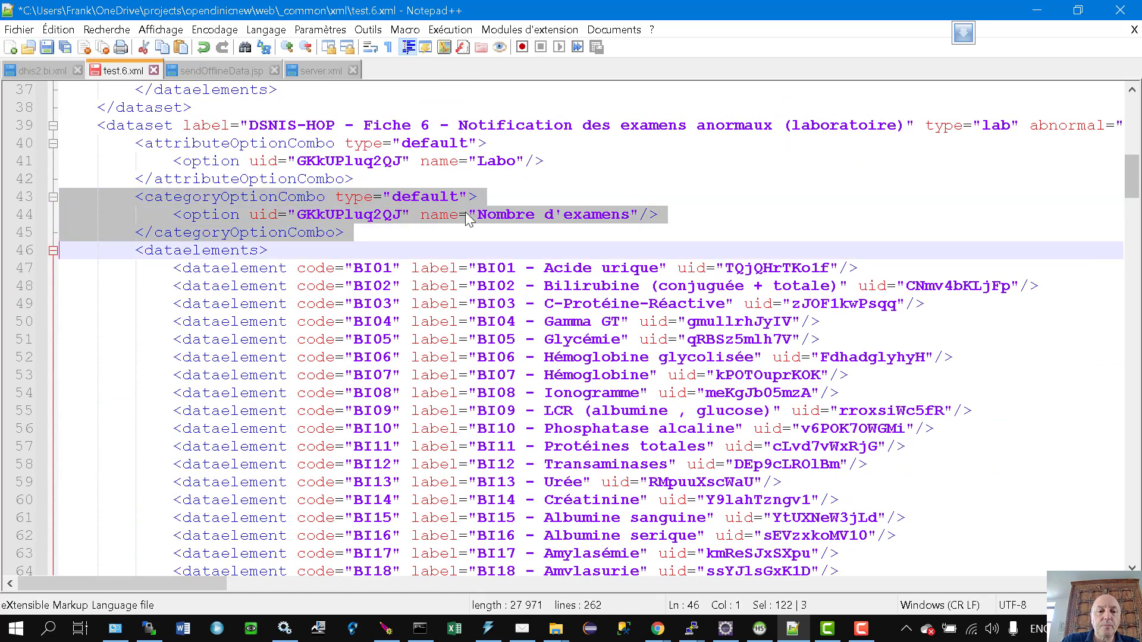
scroll(346, 482, down, 20)
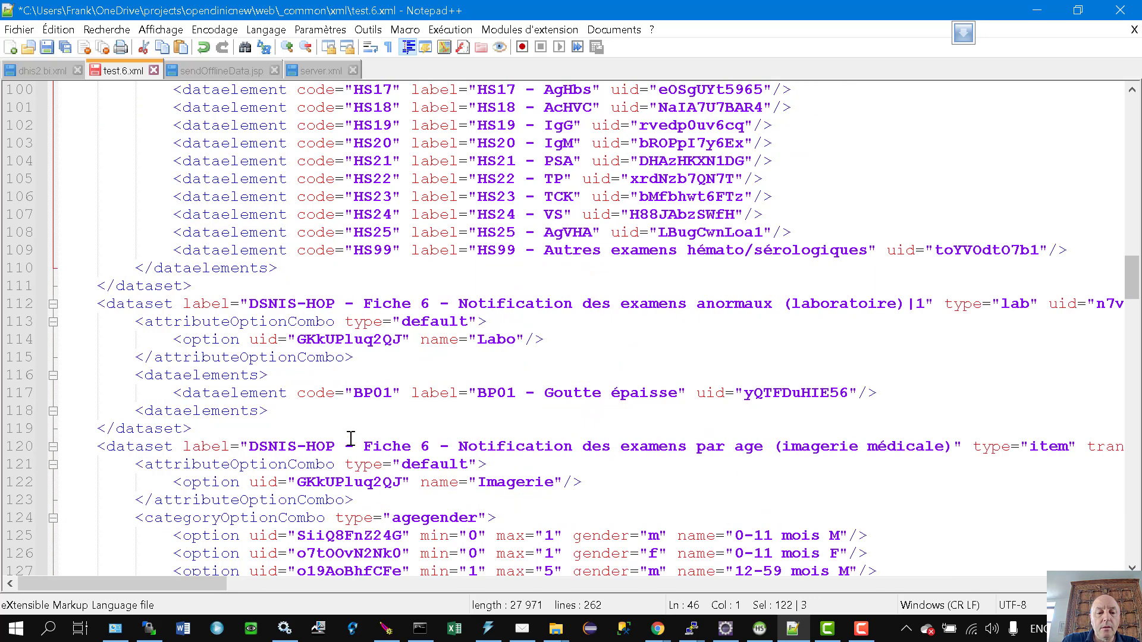
click(396, 365)
key(Right)
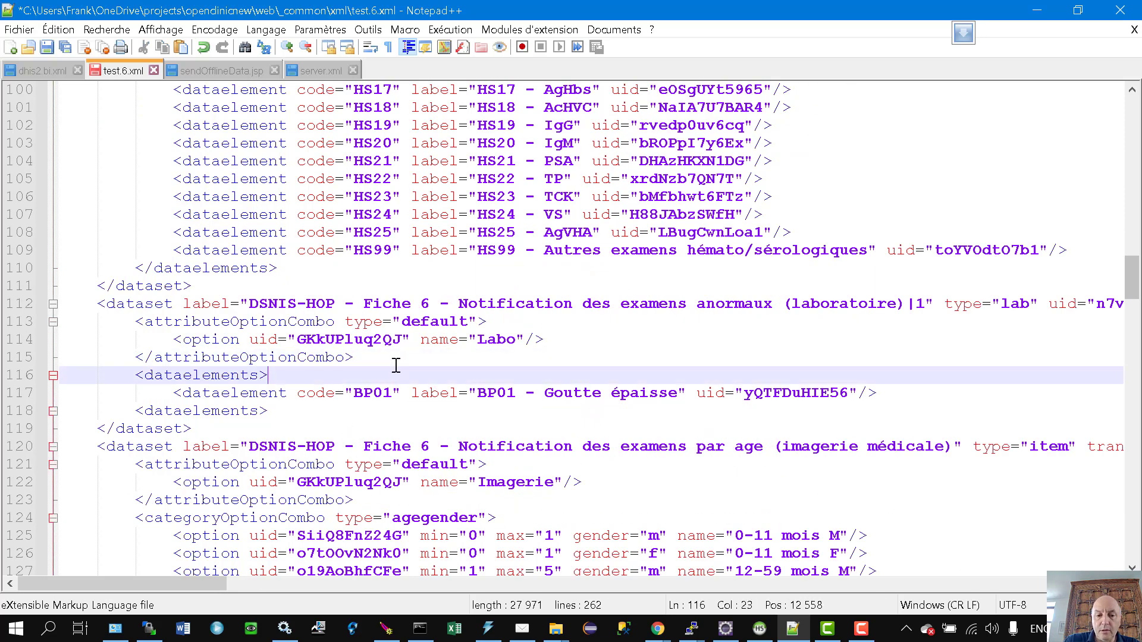
key(ctrl+v)
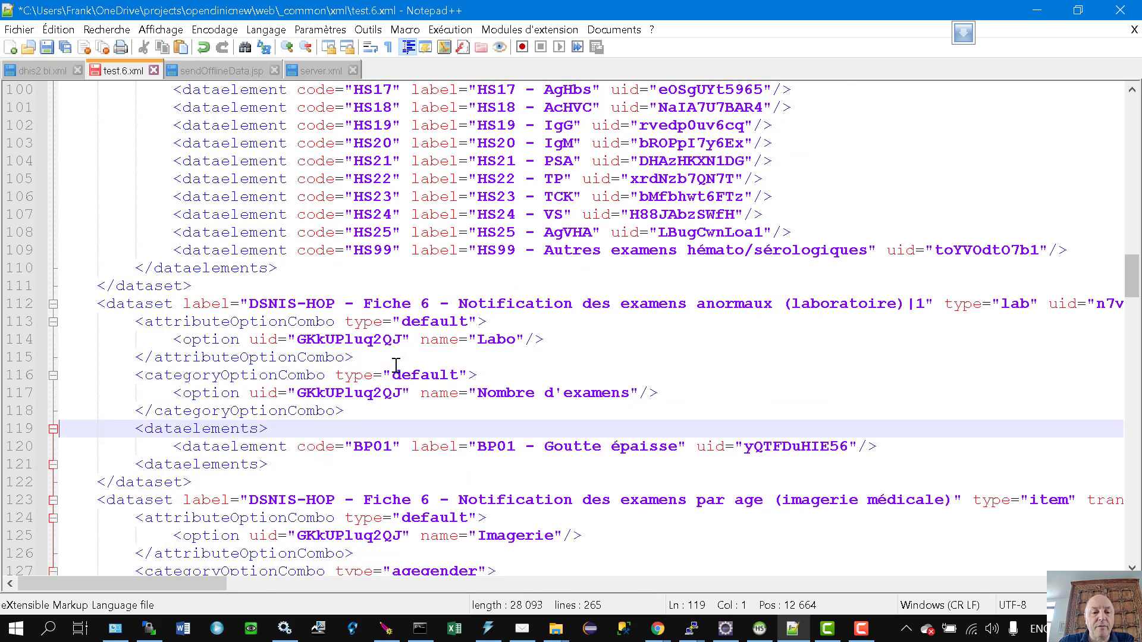
Step: Set the type of the categoryOptionCombo in the "(laboratoire)|1" dataset to "invalue"
double_click(364, 376)
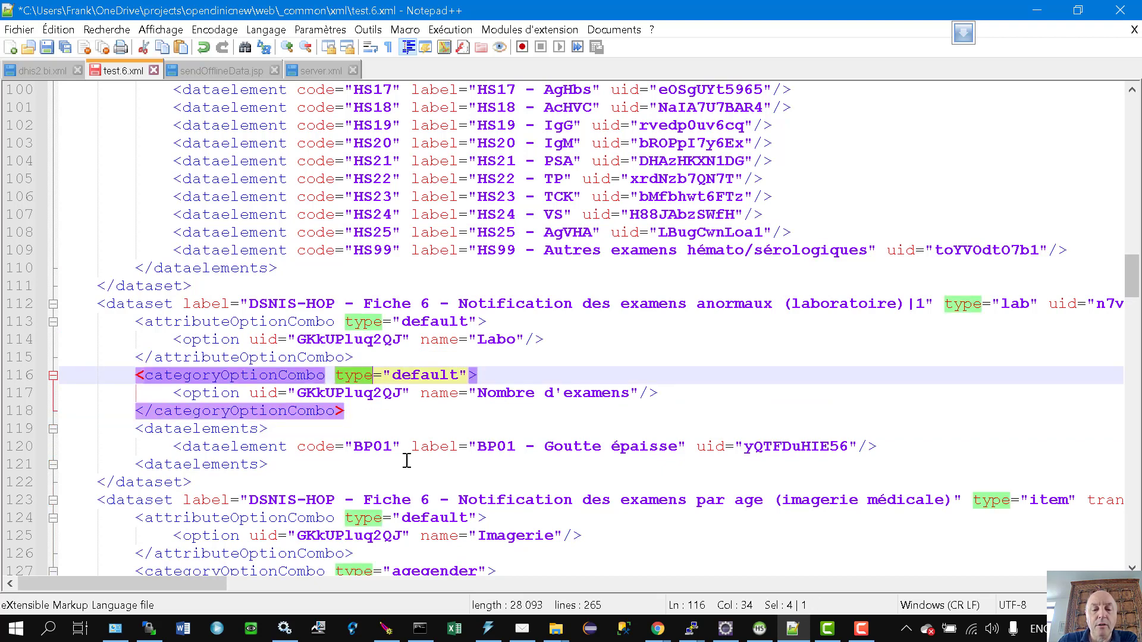
click(364, 392)
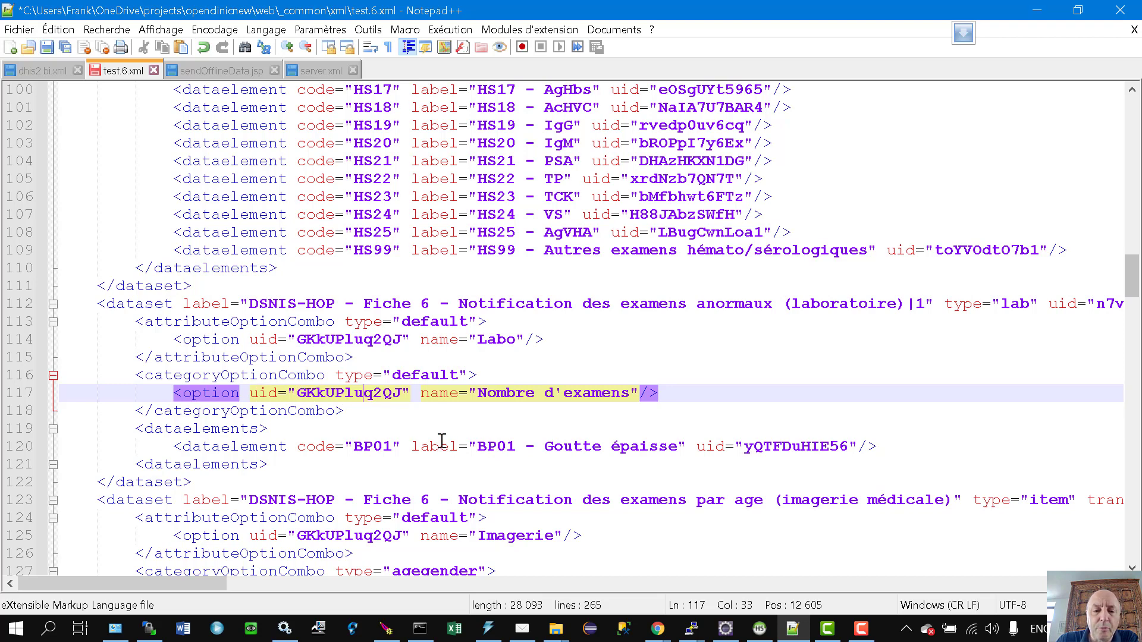
double_click(329, 394)
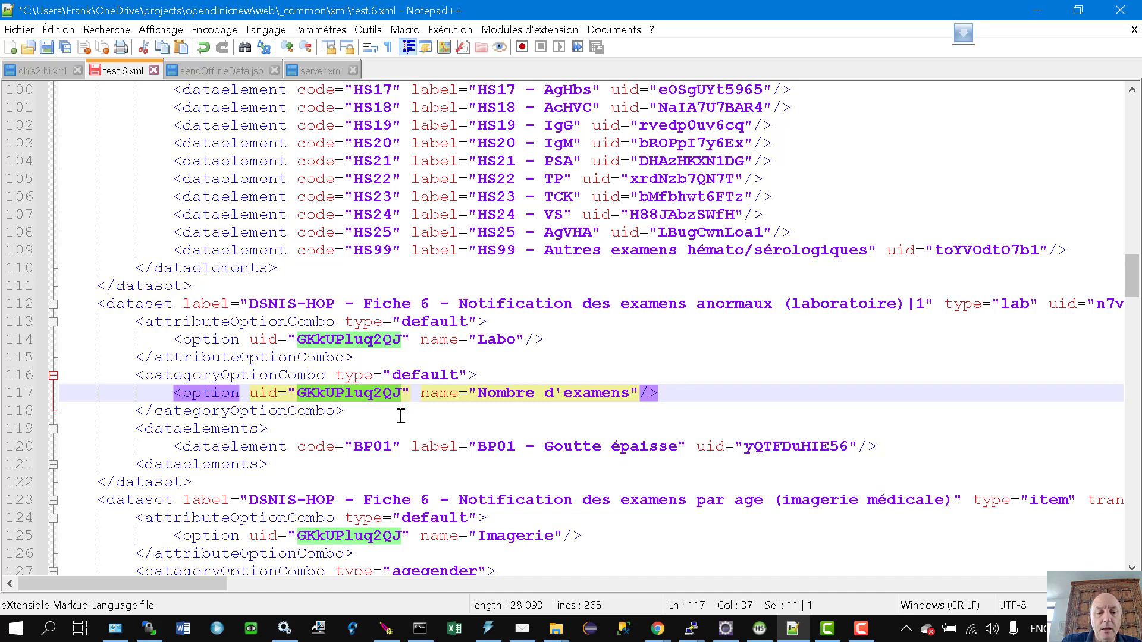
double_click(420, 375)
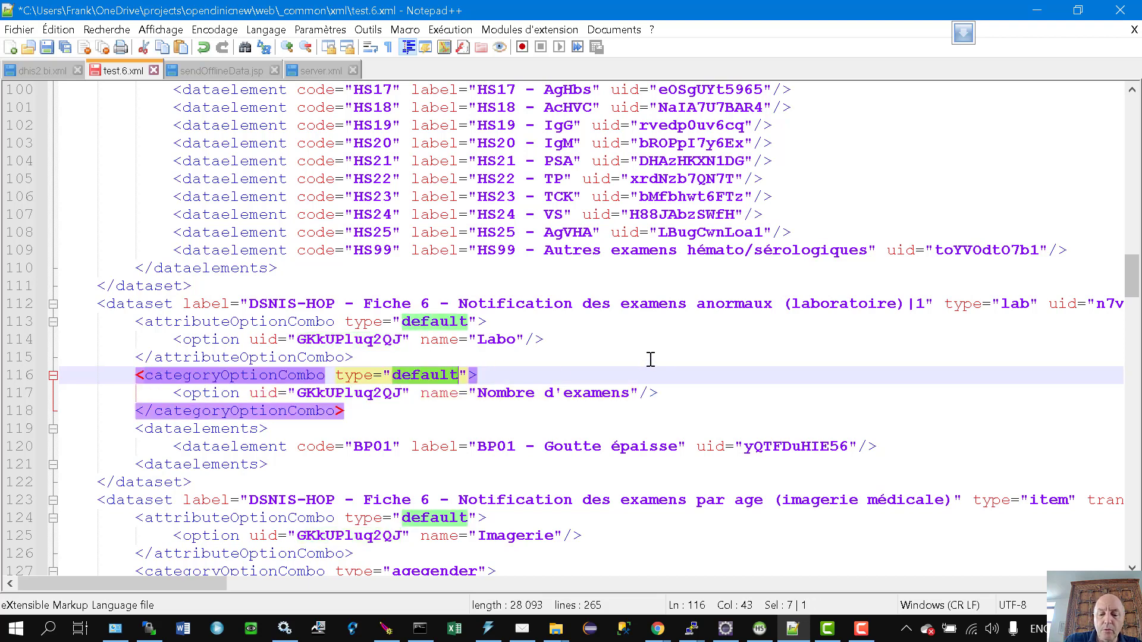
text(invlaue)
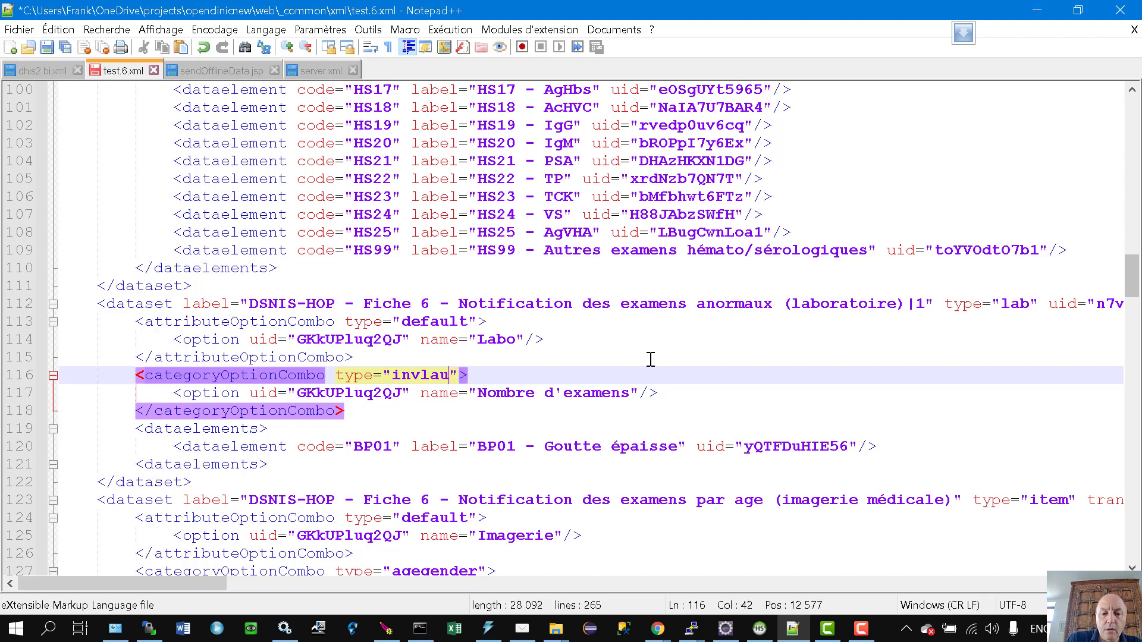
key(BackSpace)
key(BackSpace)
key(BackSpace)
key(BackSpace)
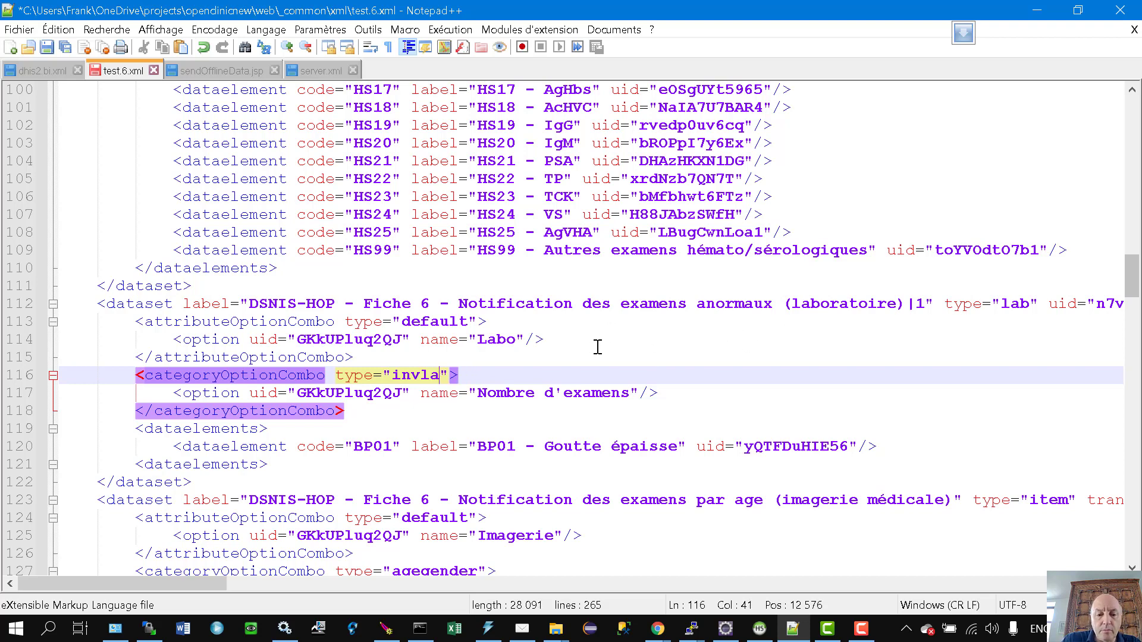
text(alue)
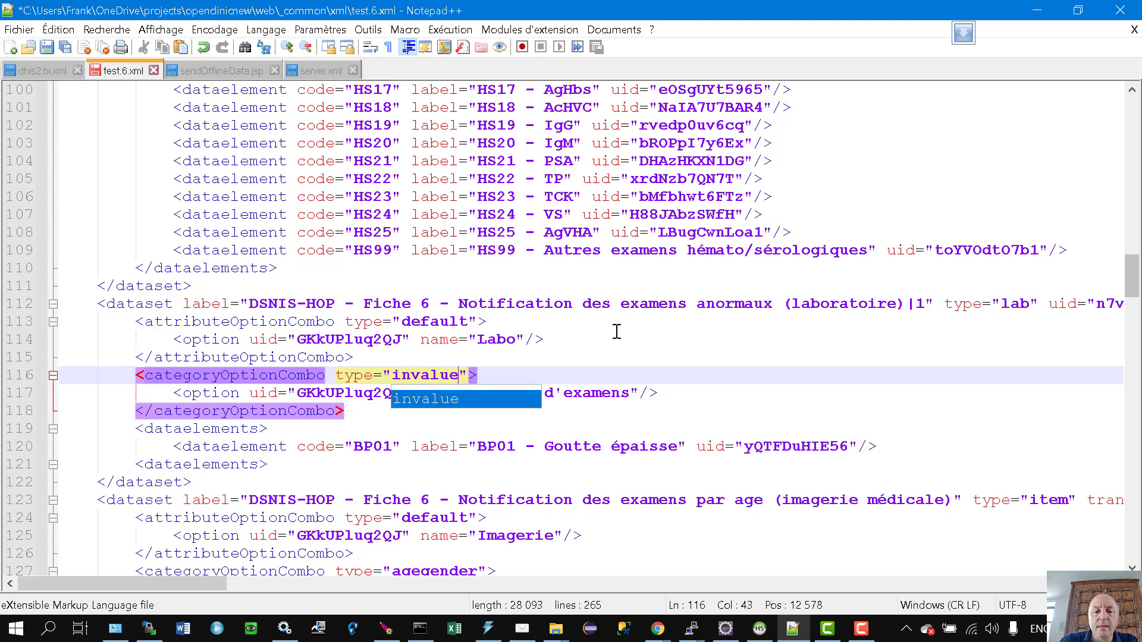
click(749, 336)
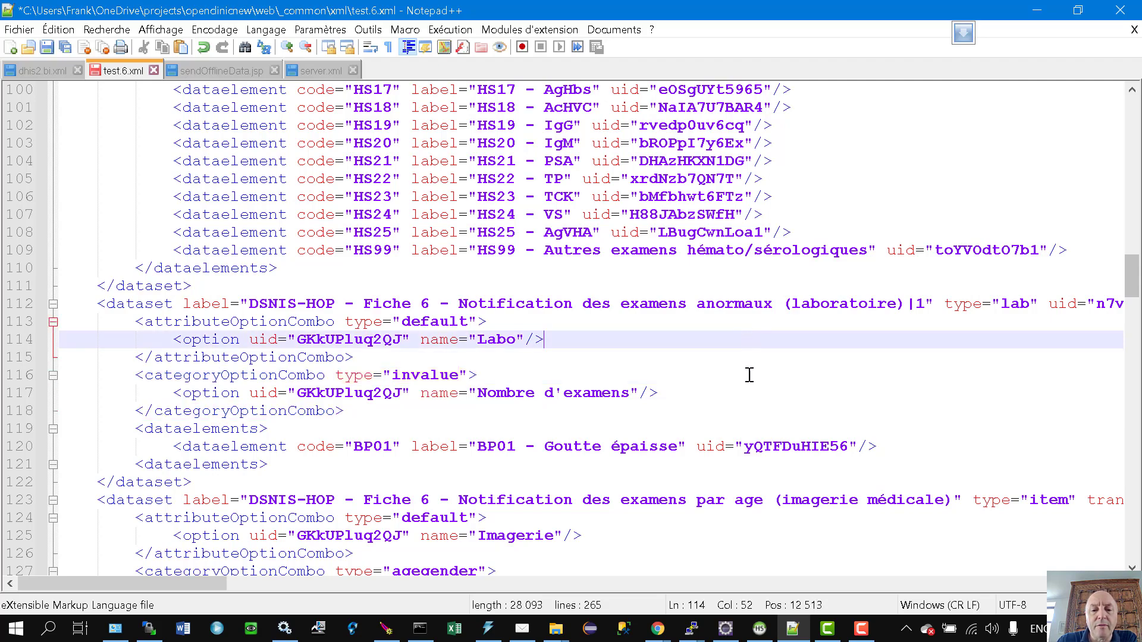
Step: Examine how the Plasmodium dataset's invalue categoryOptionCombo defines its options, as a reference for the new dataset
scroll(753, 357, up, 20)
scroll(758, 375, up, 2)
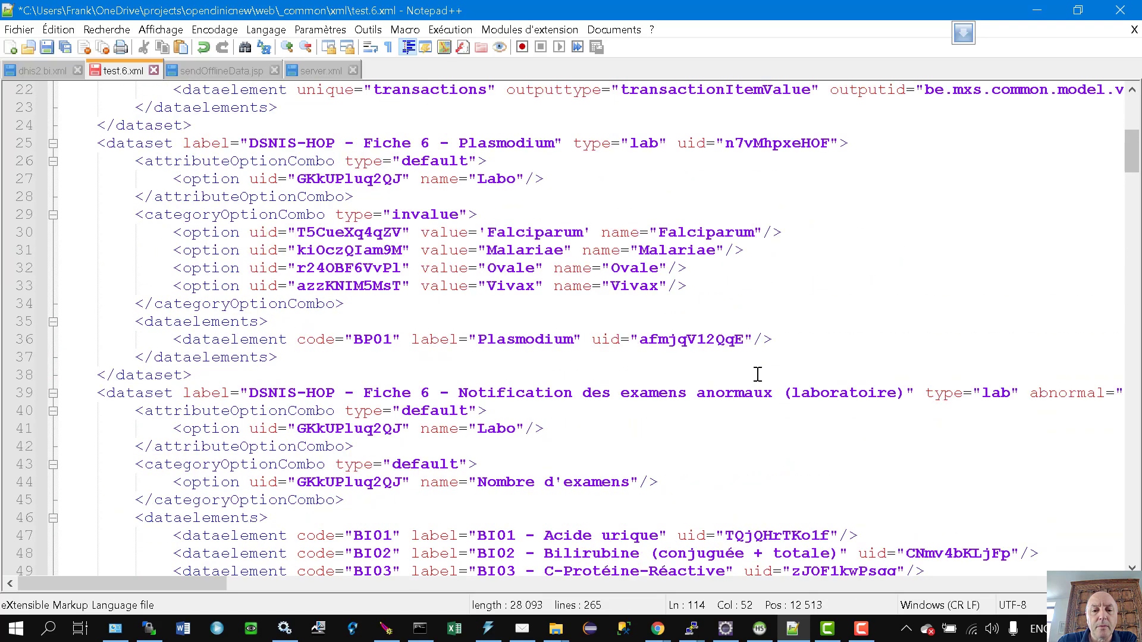
click(397, 215)
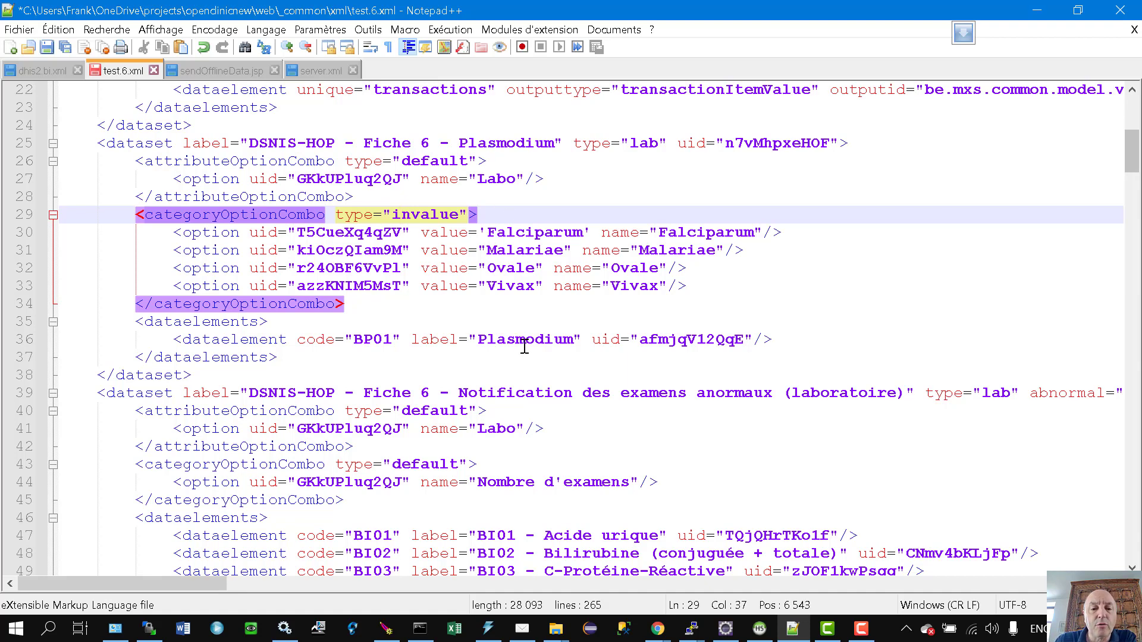
scroll(586, 250, down, 7)
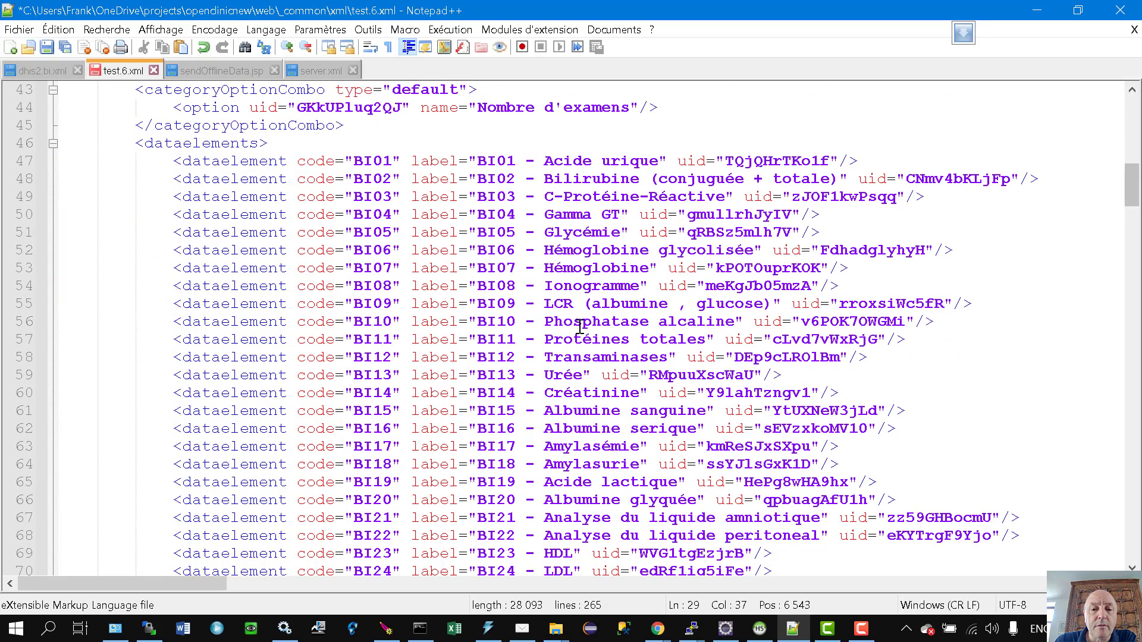
scroll(561, 303, up, 5)
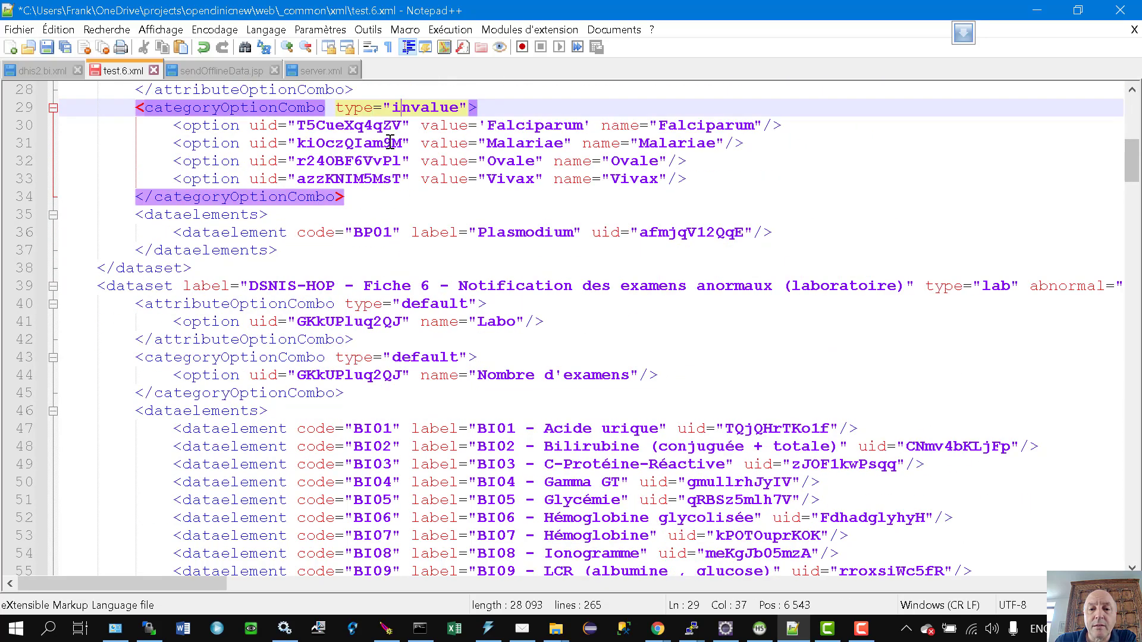
scroll(500, 297, down, 20)
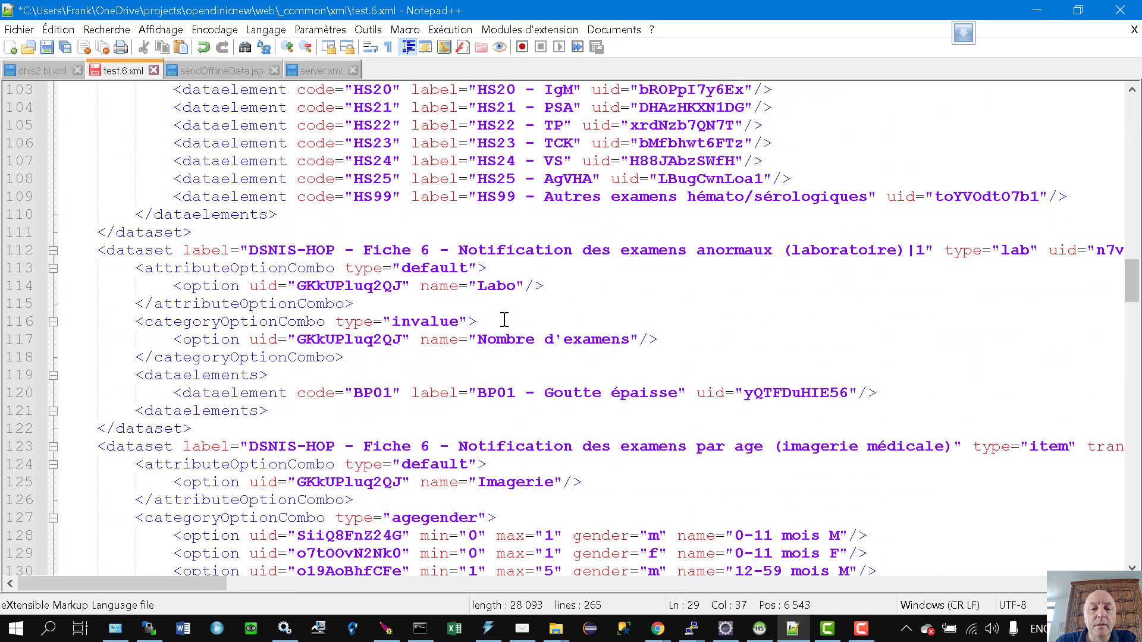
scroll(505, 316, down, 1)
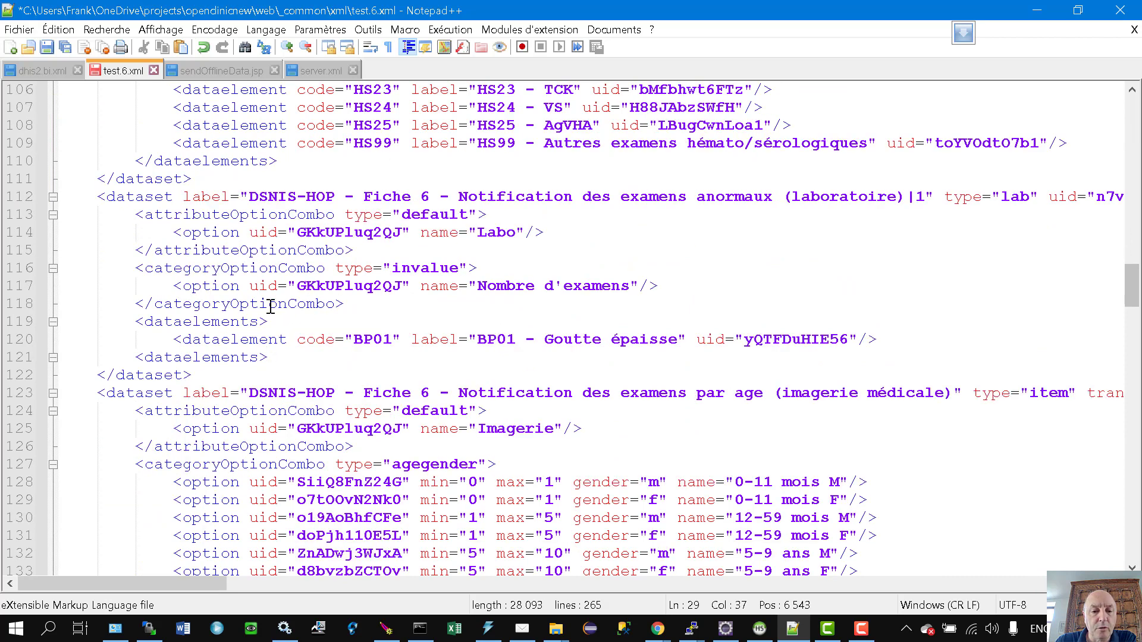
Step: Change the categoryOptionCombo option's name in the "(laboratoire)|1" dataset to "Nombre d'examens anormaux"
double_click(344, 287)
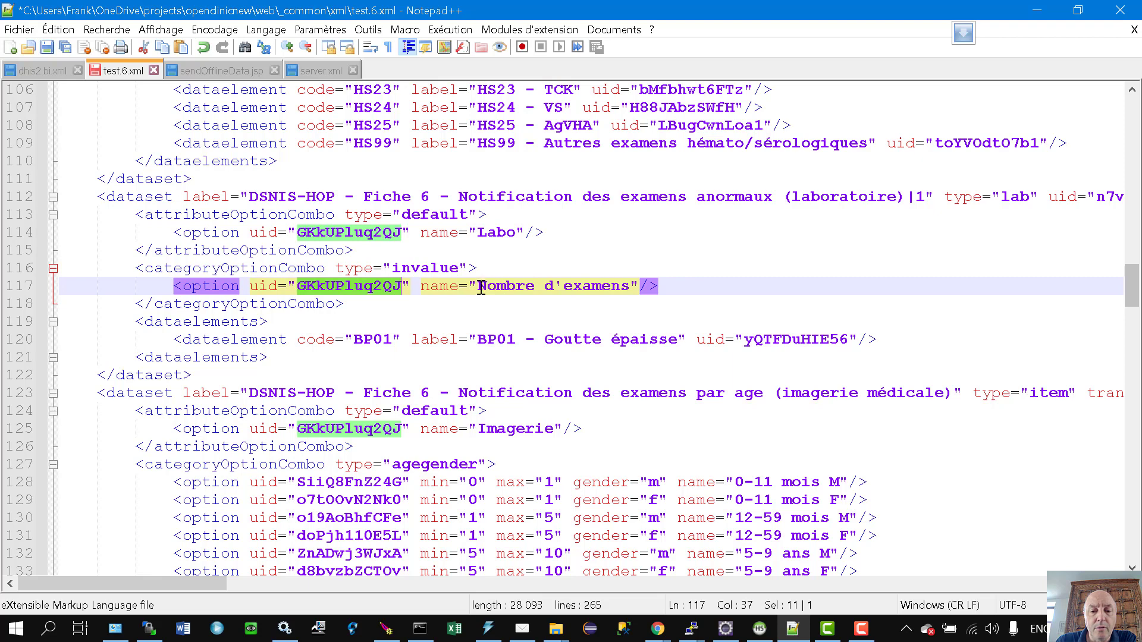
click(639, 286)
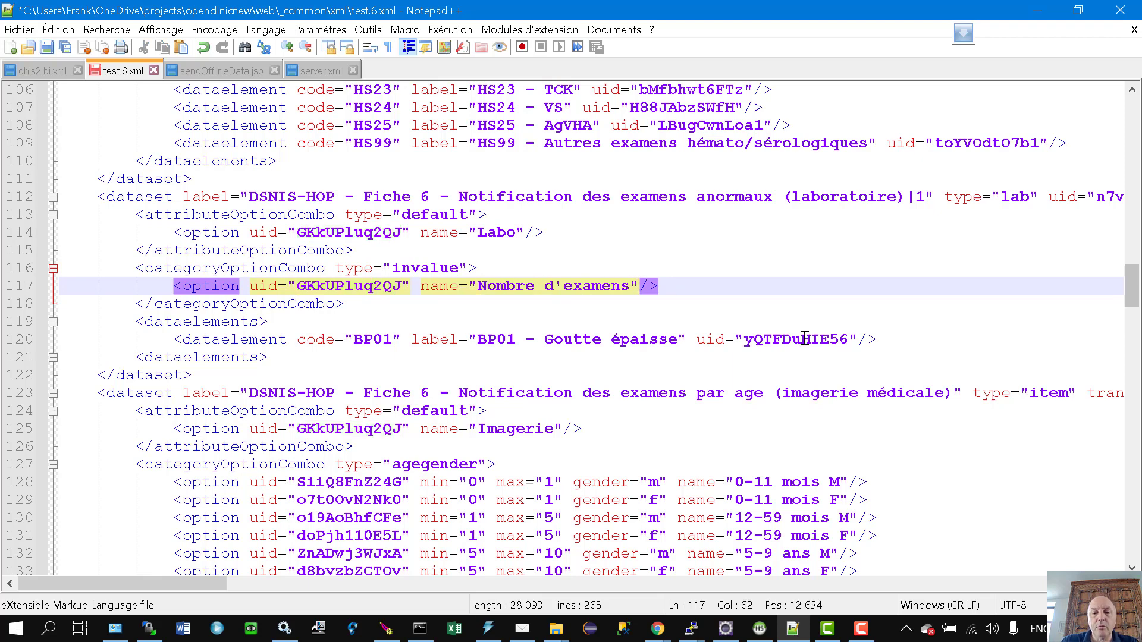
text(anorma)
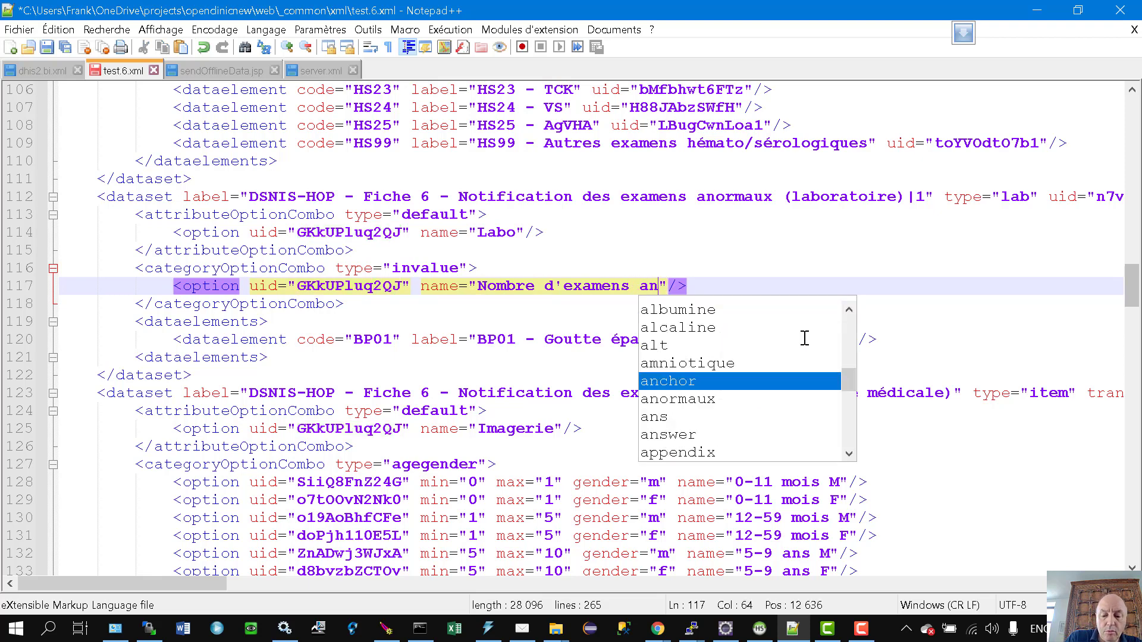
text(ux)
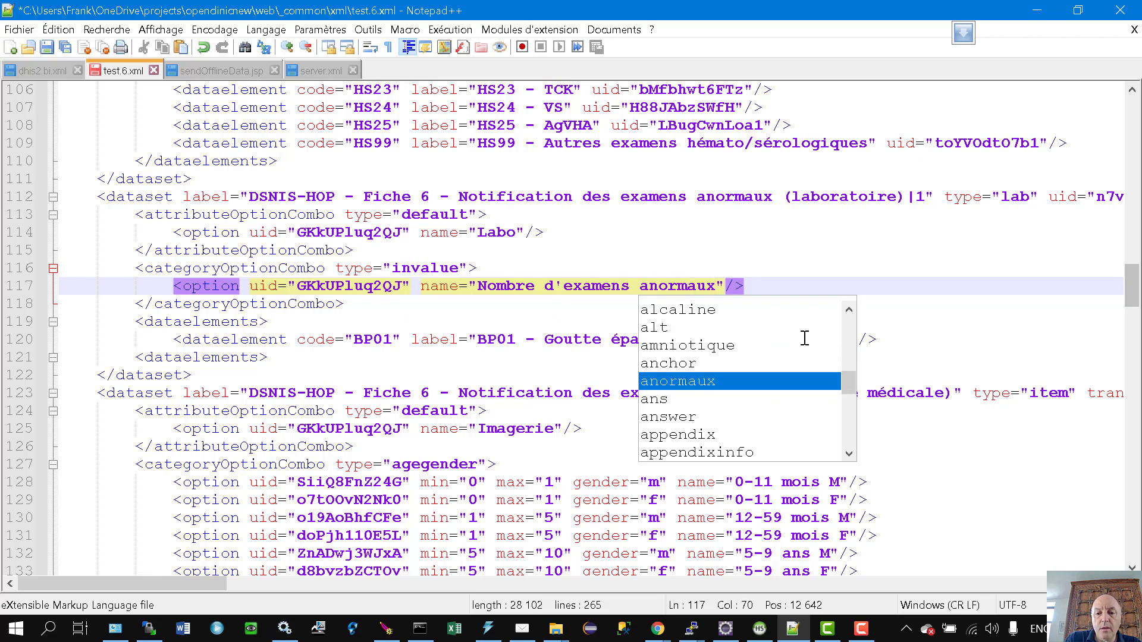
Step: Add the attribute value="Falciparum,Ovale,Vivax,Malariae,+" to the "Nombre d'examens anormaux" option
key(Right)
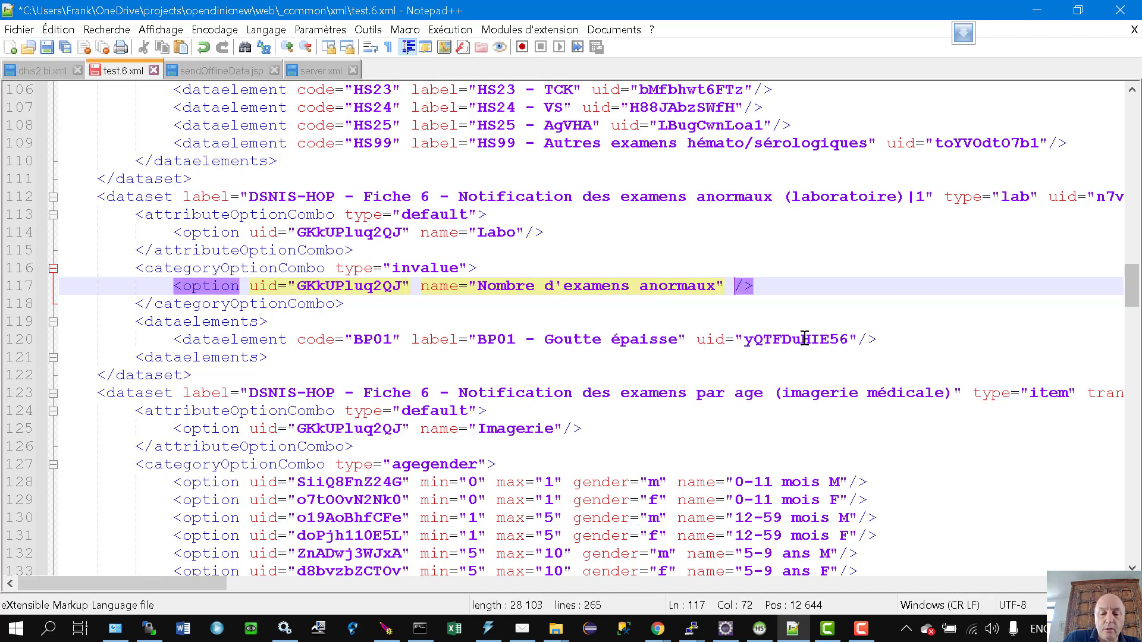
text(value)
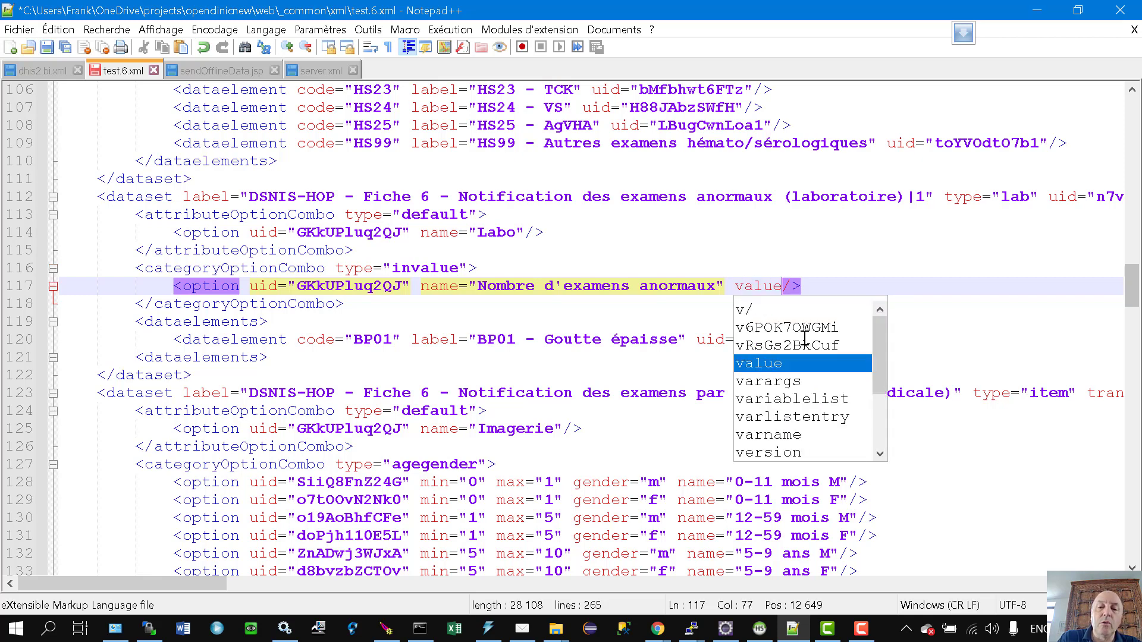
text(=)
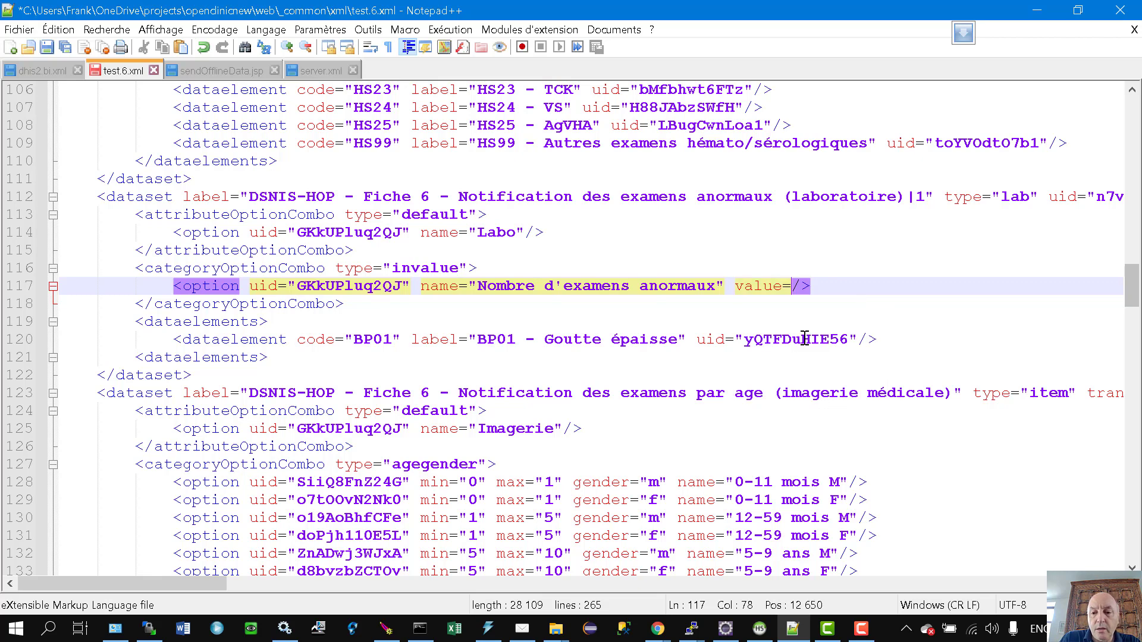
text("")
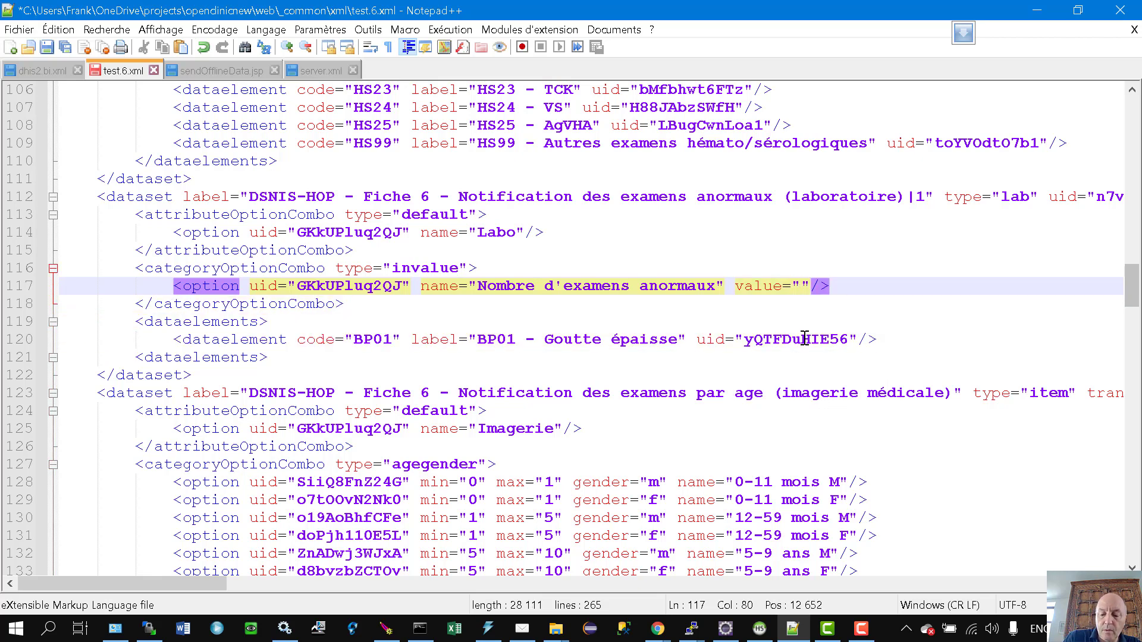
text(Fa)
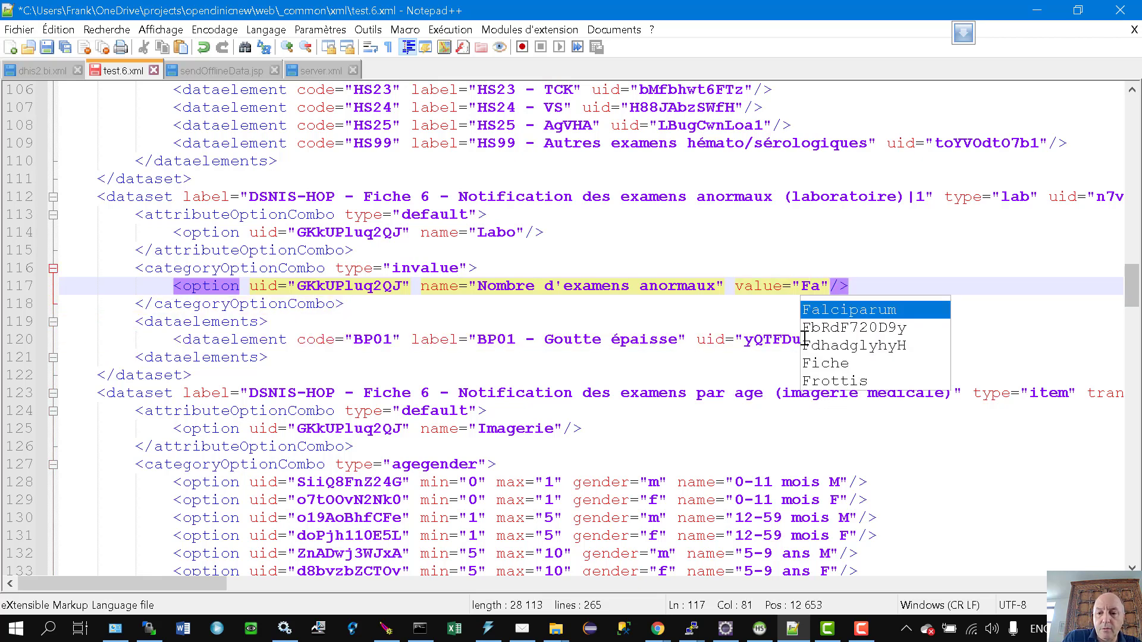
key(Return)
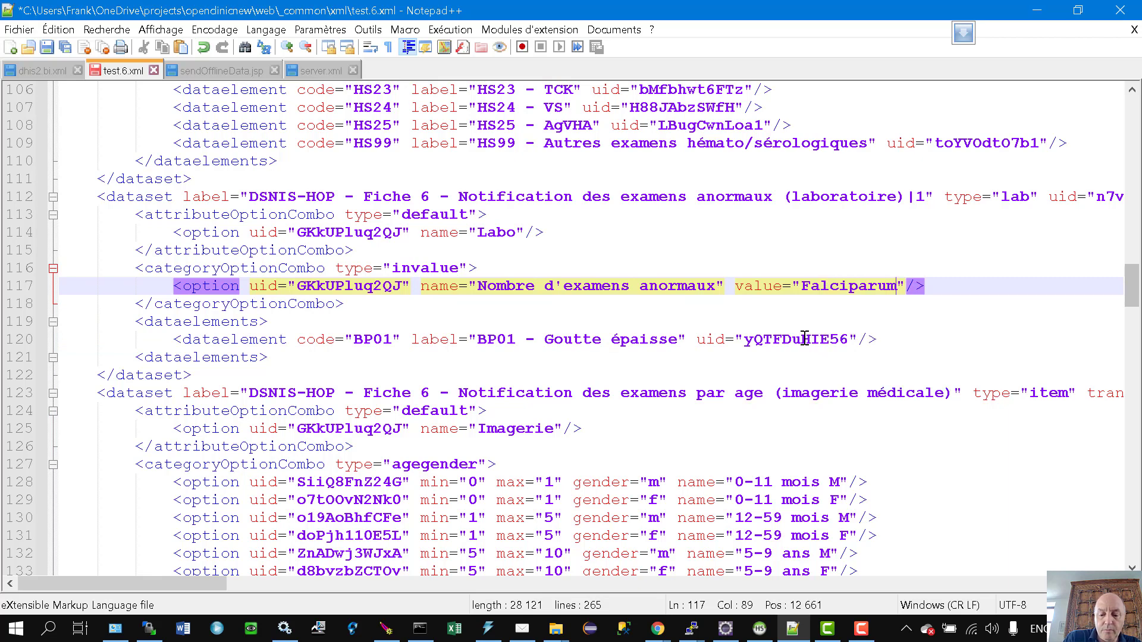
text(,Ovale)
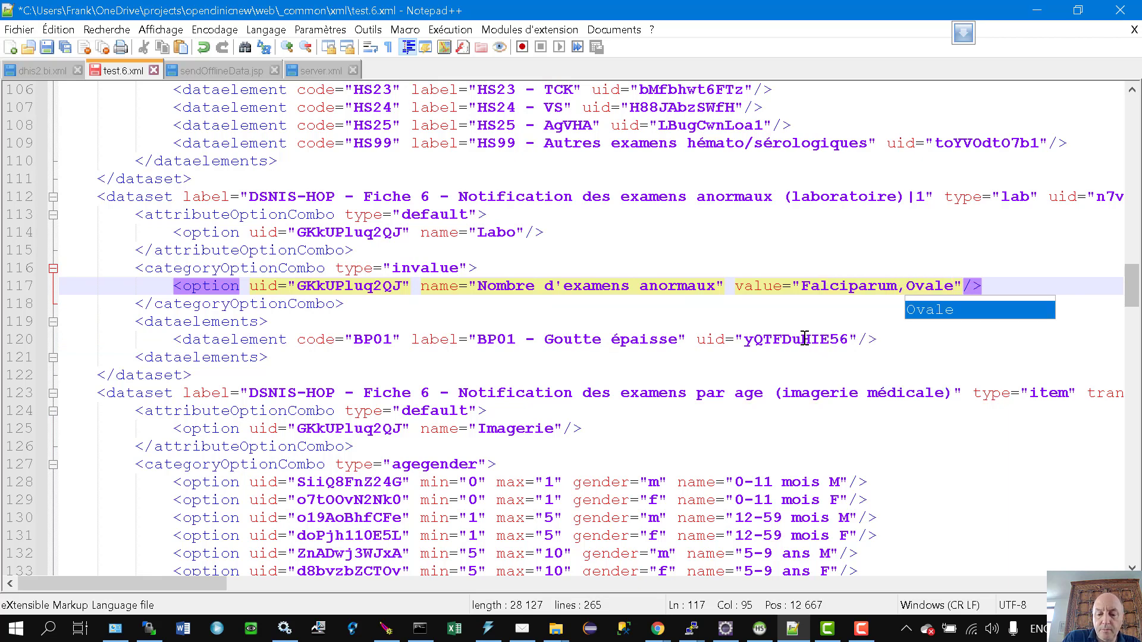
text(,)
text(Vivax)
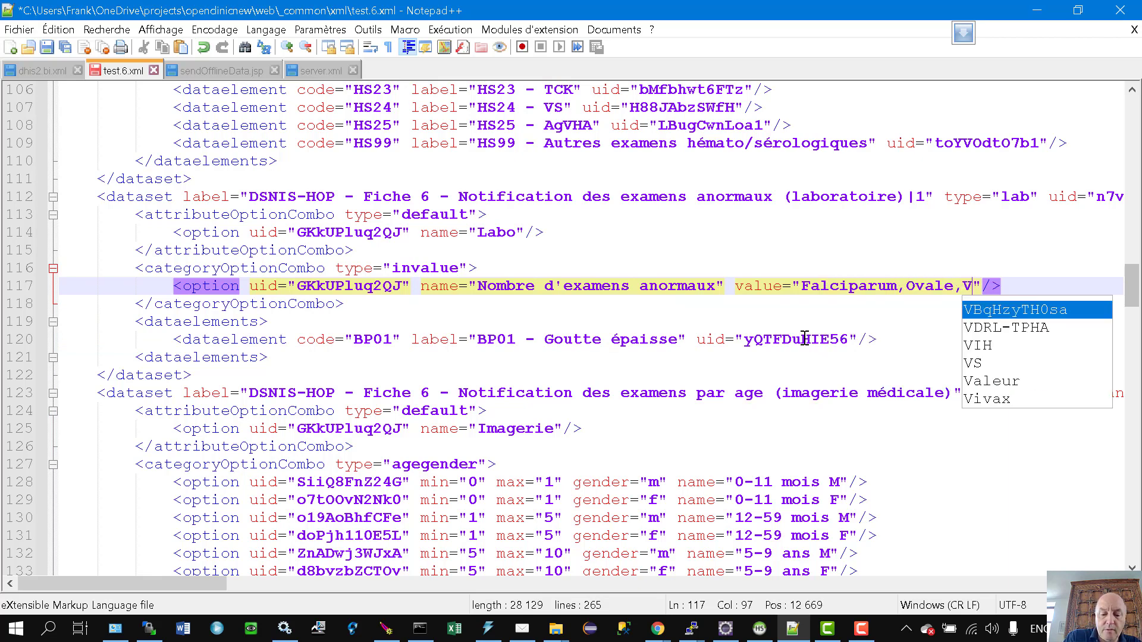
key(Return)
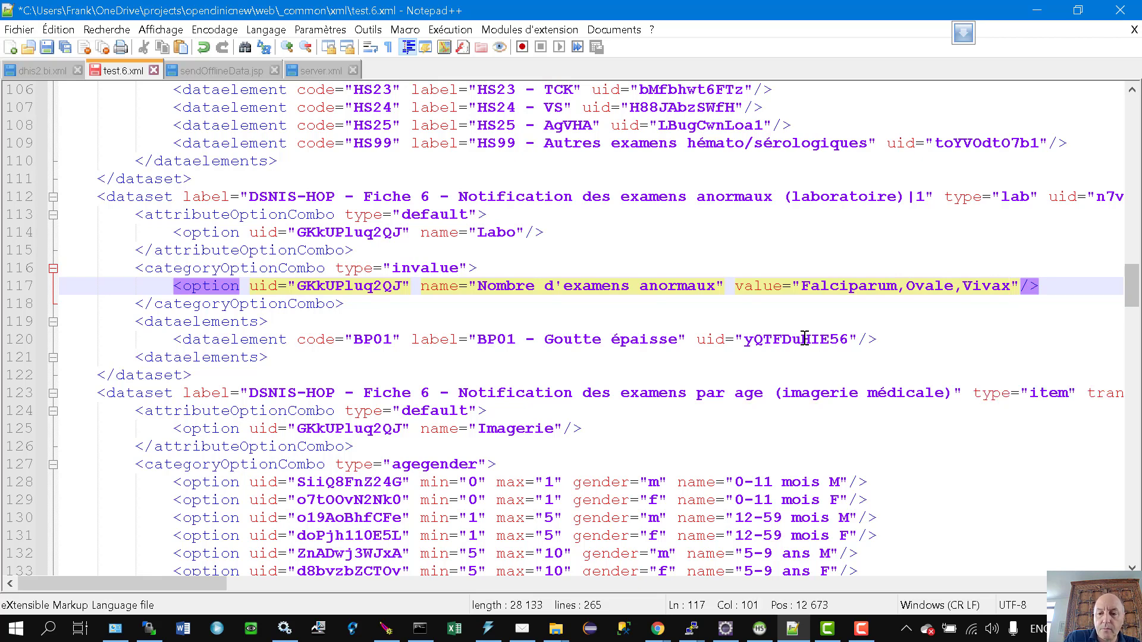
text(,)
text(Malariae)
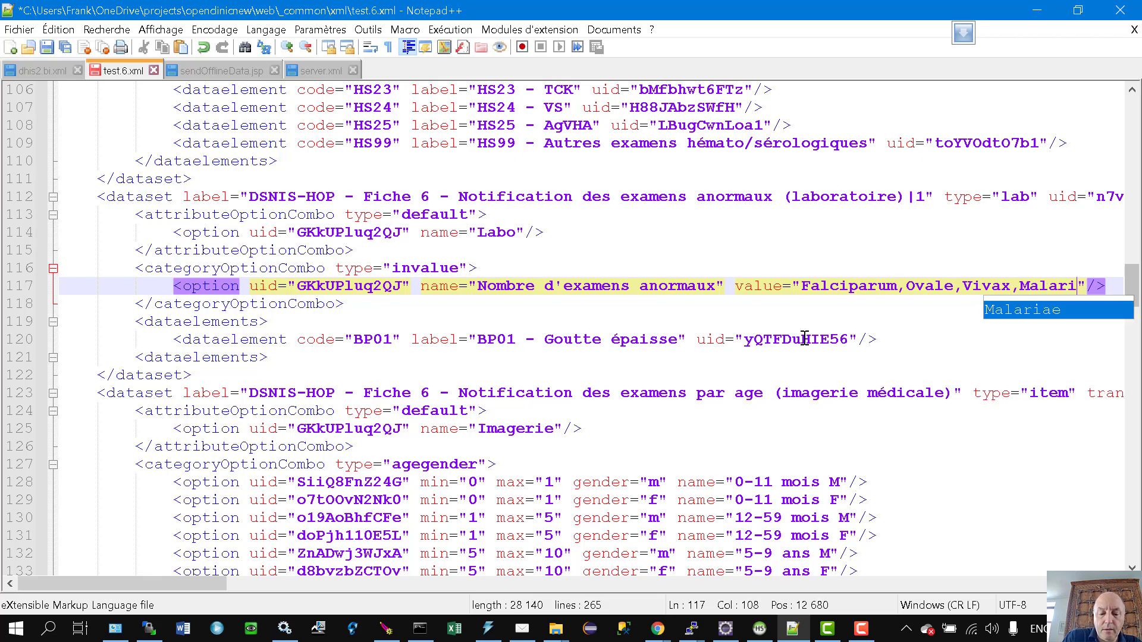
text(,+)
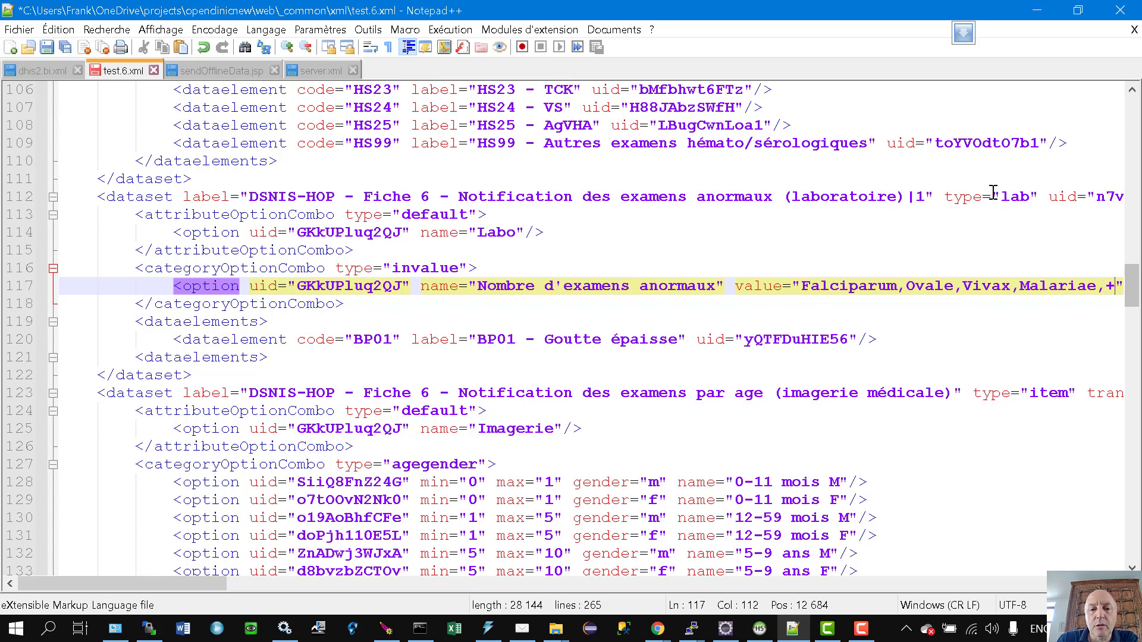
Step: Review the option uids and the full value list in the "(laboratoire)|1" dataset's option combos
click(325, 232)
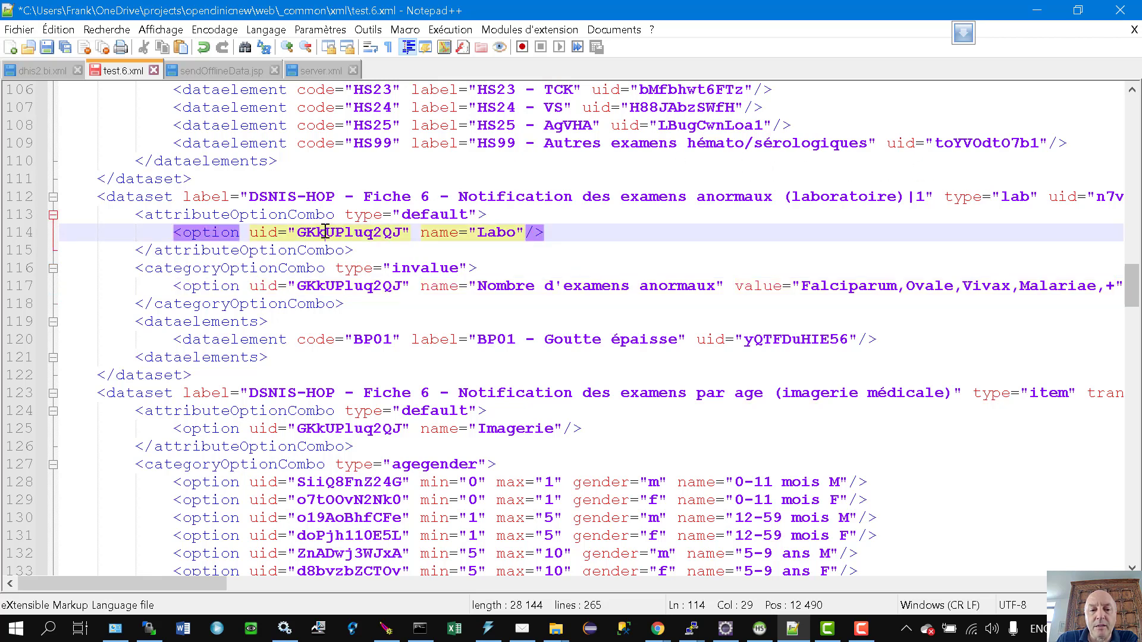
double_click(327, 288)
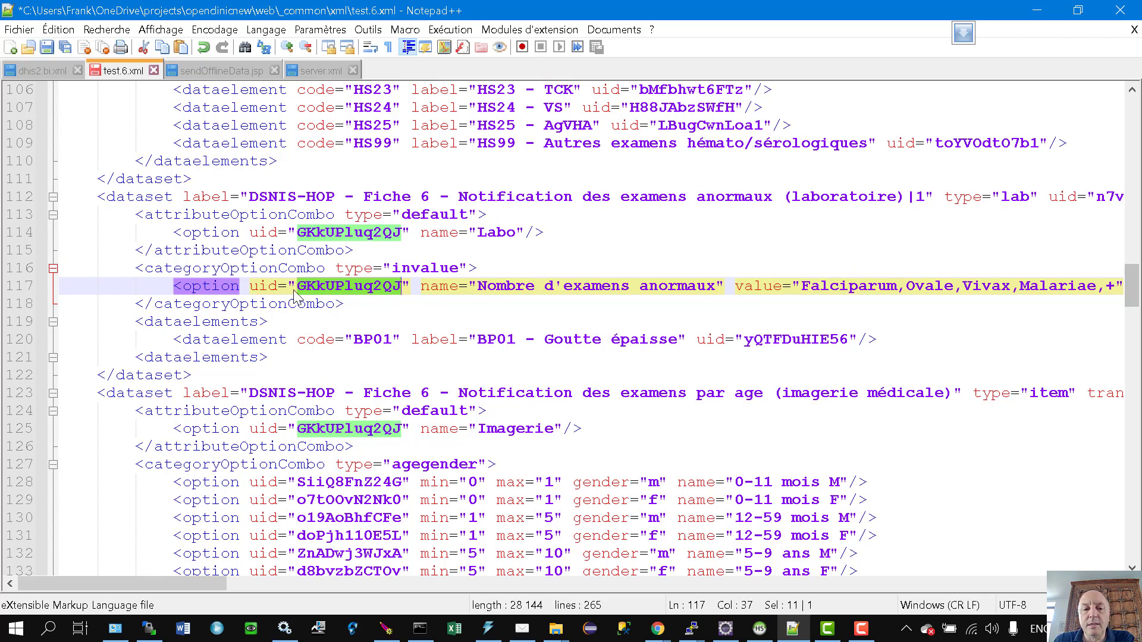
double_click(235, 267)
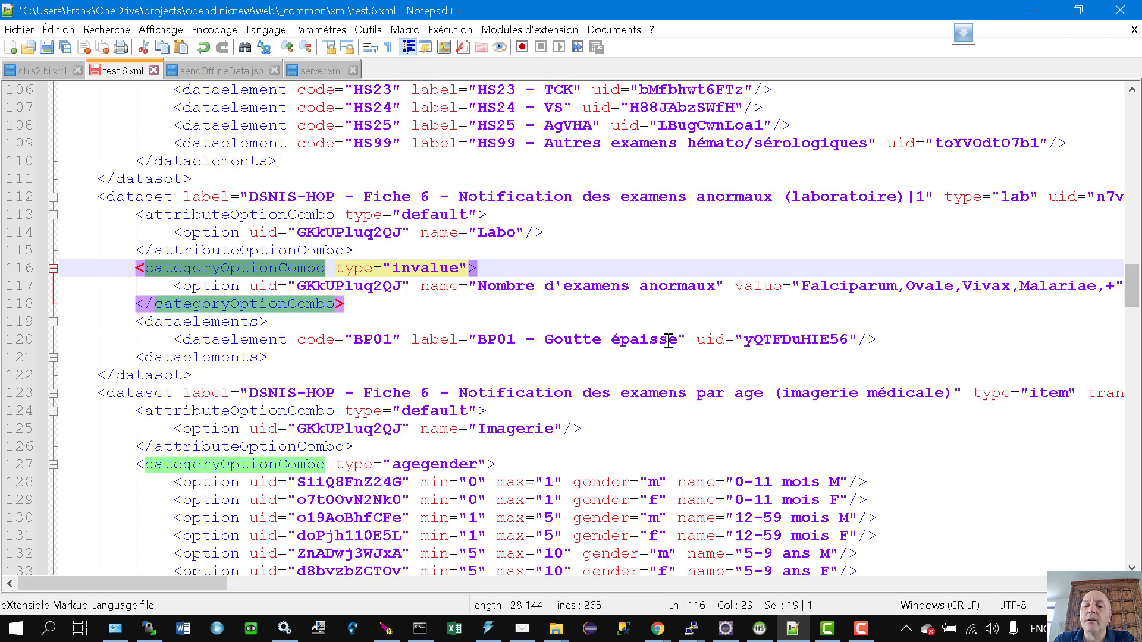
click(558, 327)
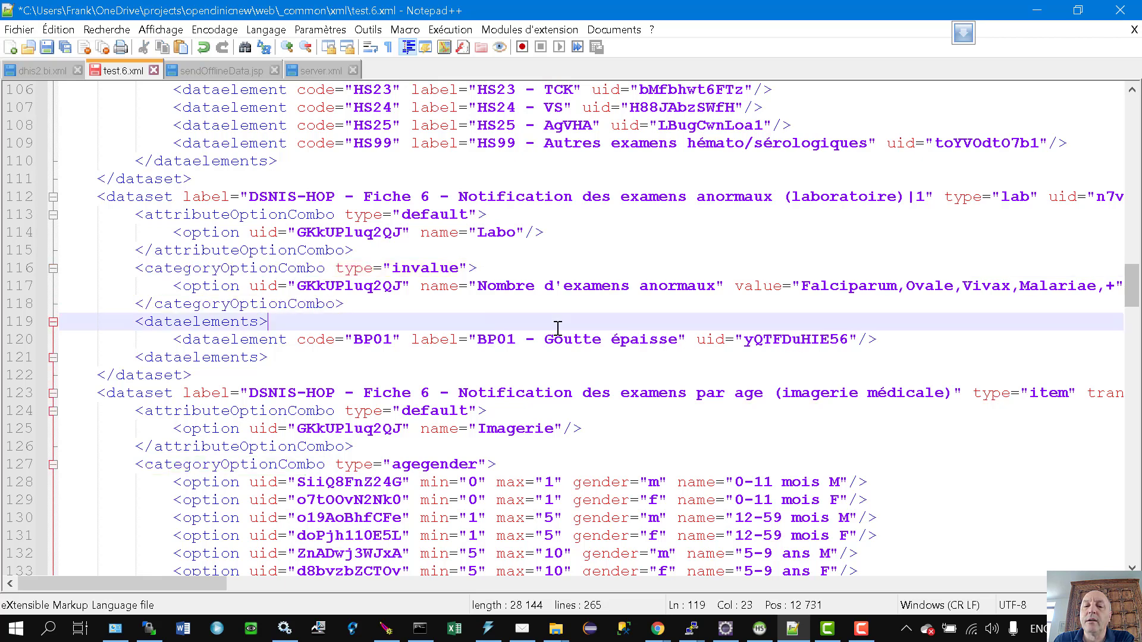
click(802, 287)
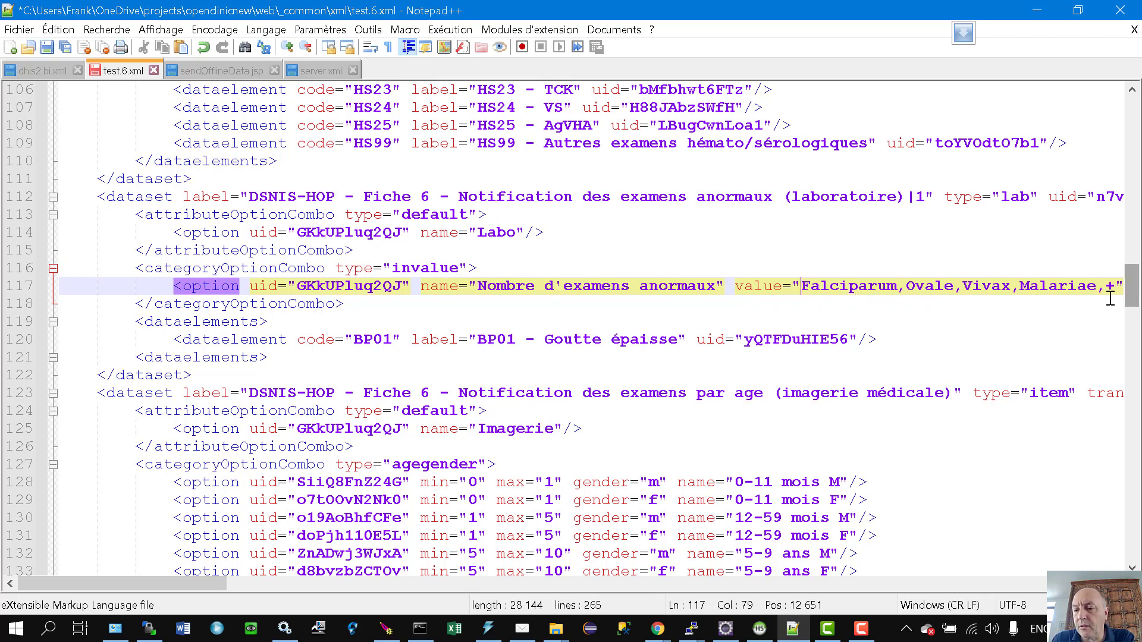
mouse_move(186, 586)
mouse_down()
mouse_move(227, 587)
mouse_move(204, 587)
mouse_up()
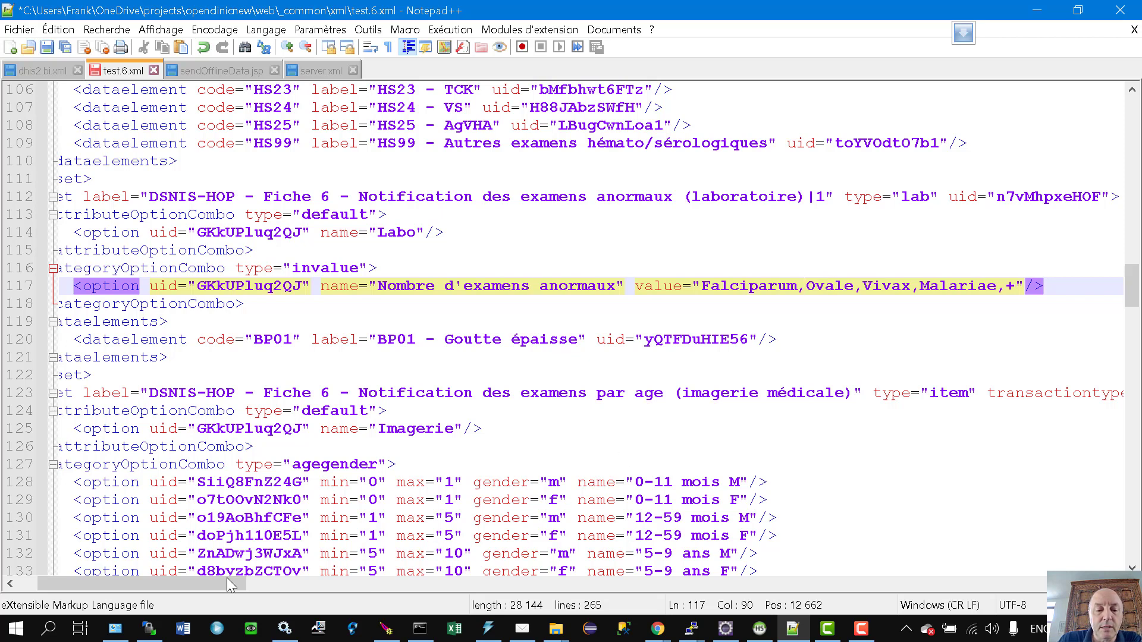
Step: Save the edited test.6.xml mapping file
drag(231, 585, 160, 592)
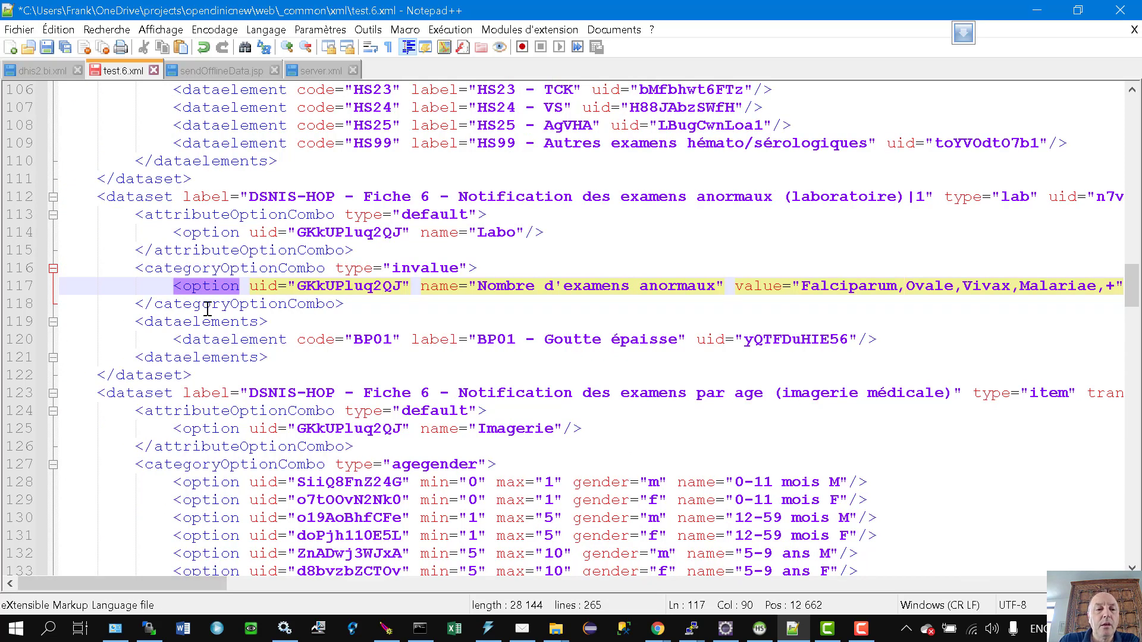
click(47, 46)
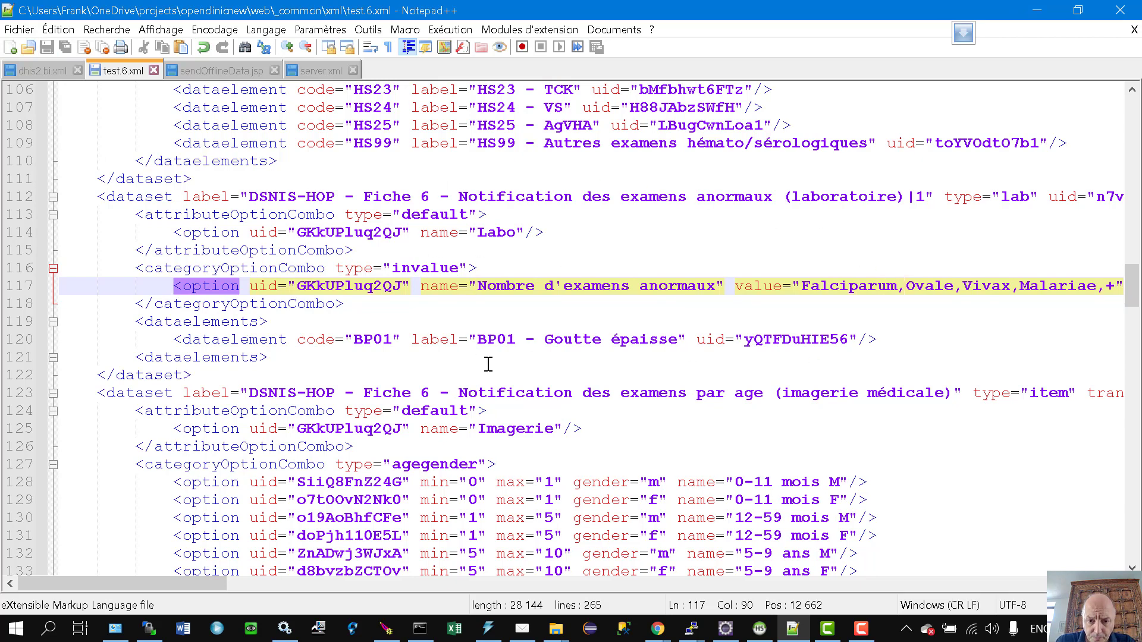
Step: Switch to OpenClinic and open the system's "Gestion du DHIS2" settings to check which mapping document is configured
key(alt+Tab)
key(alt+Tab)
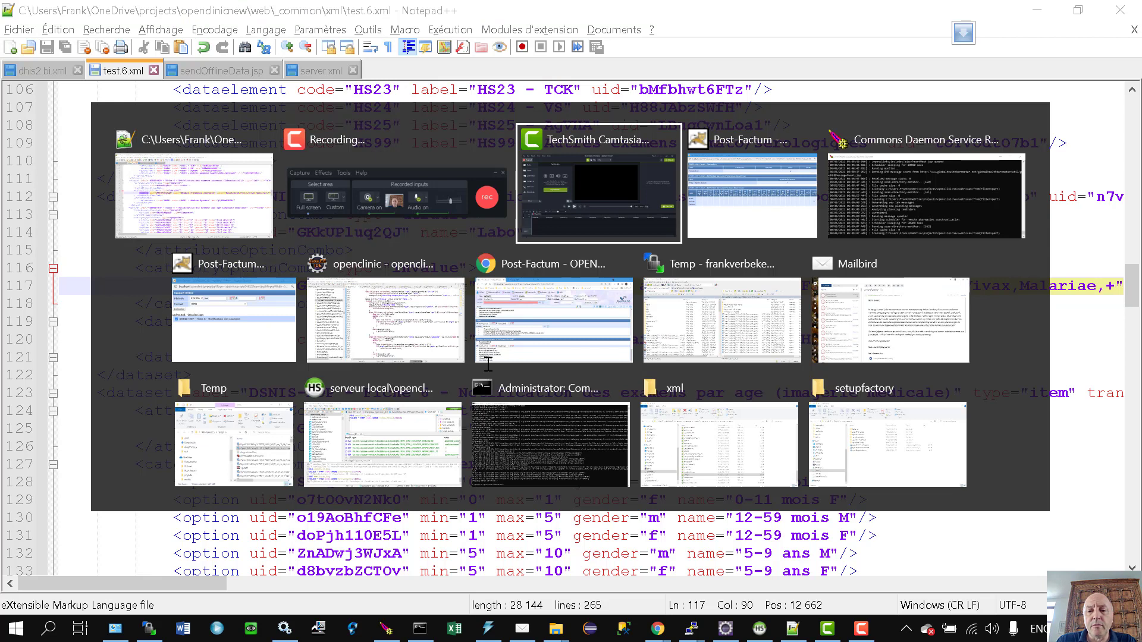
click(548, 323)
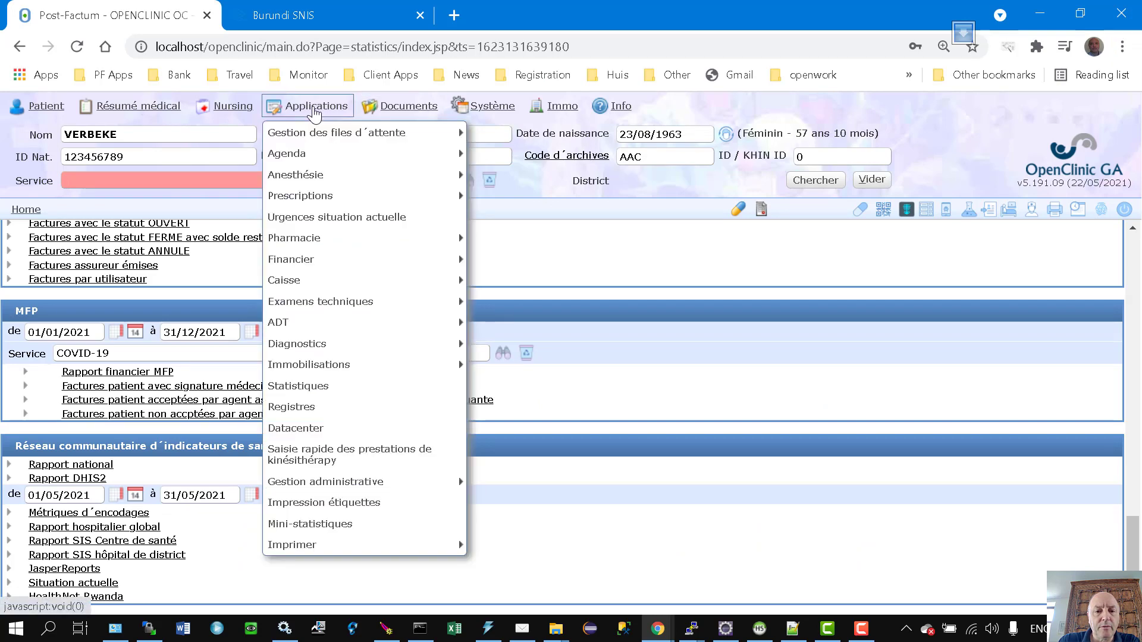
mouse_move(506, 109)
click(485, 217)
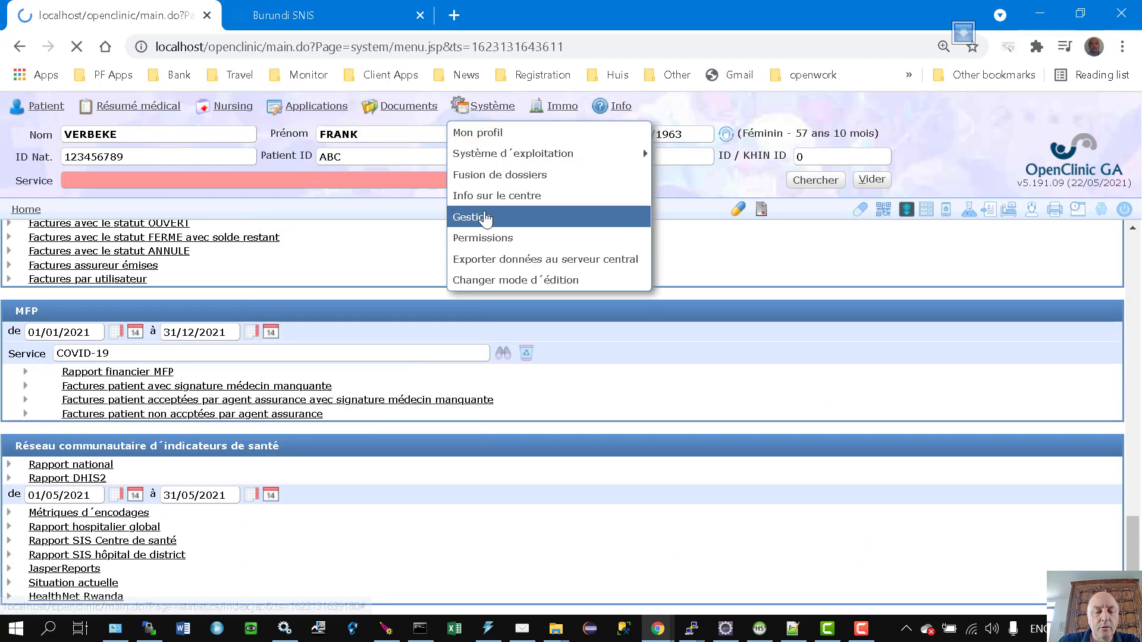
scroll(321, 369, down, 10)
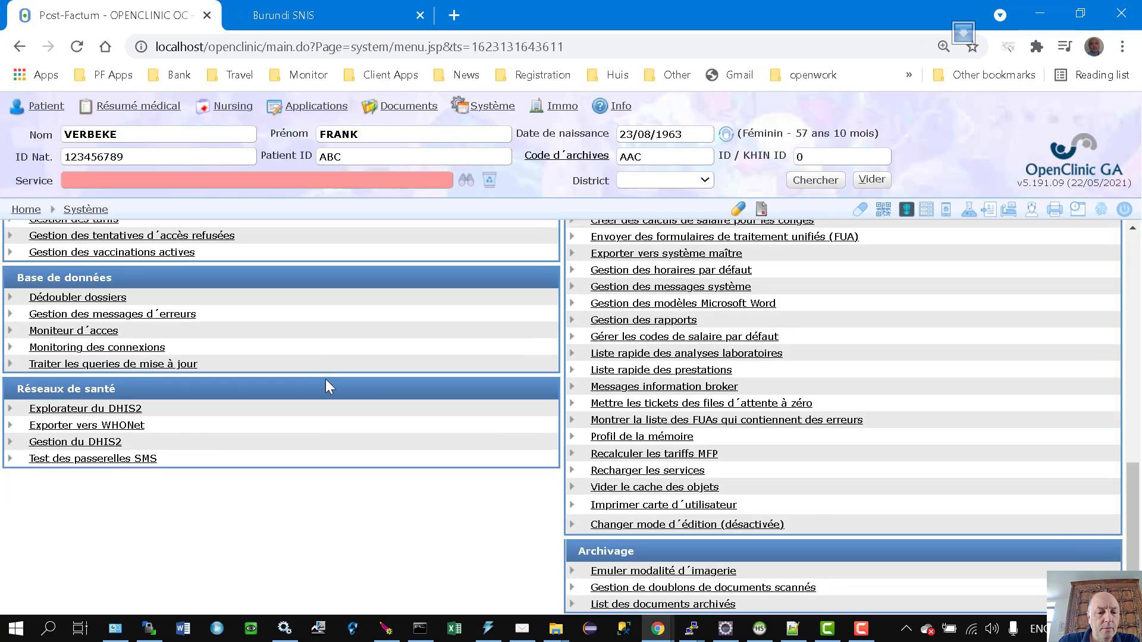
click(90, 443)
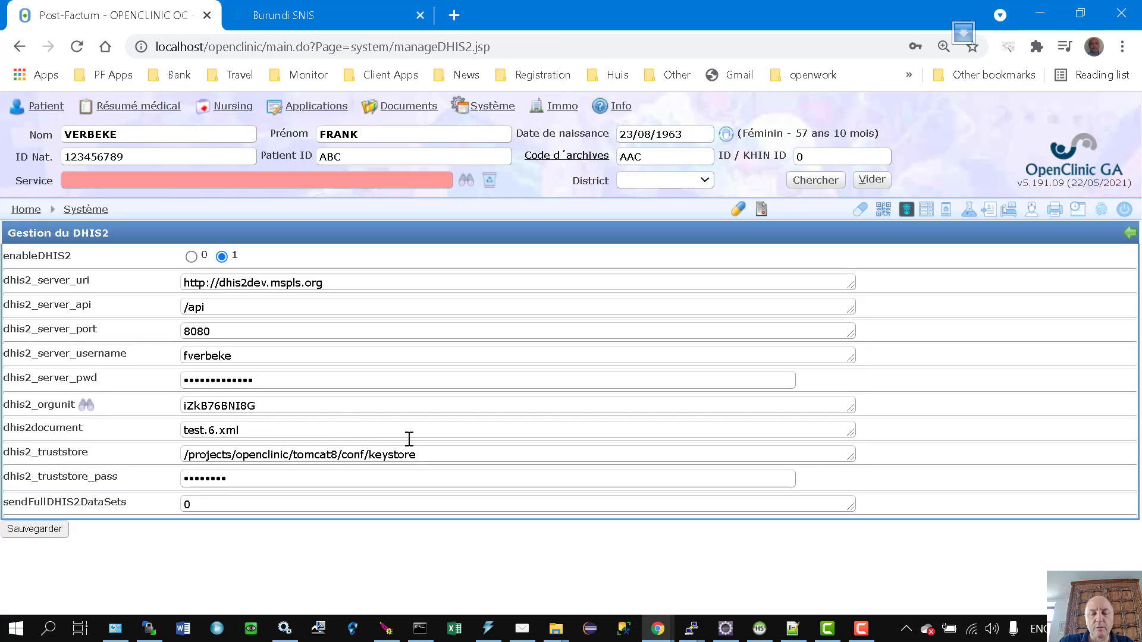
click(760, 629)
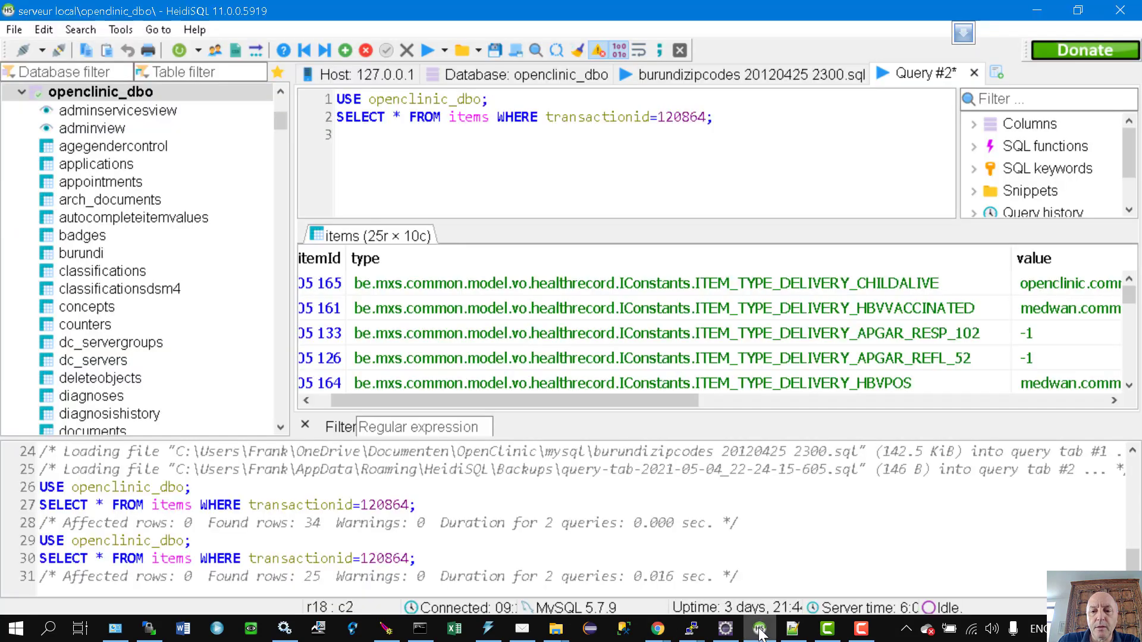
click(760, 629)
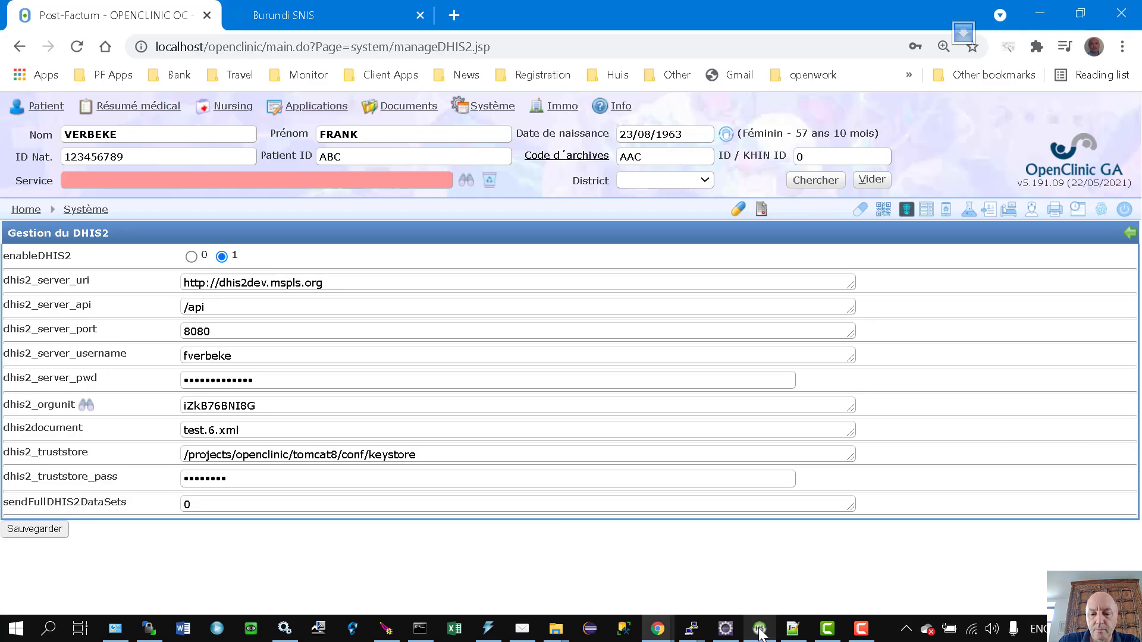
click(793, 629)
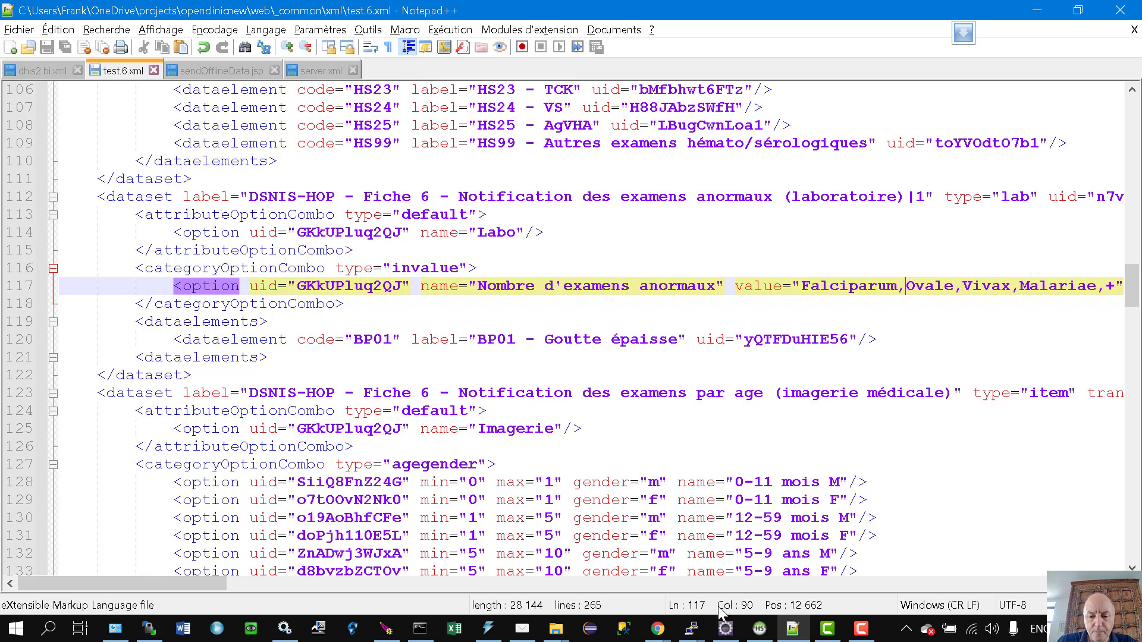
click(657, 629)
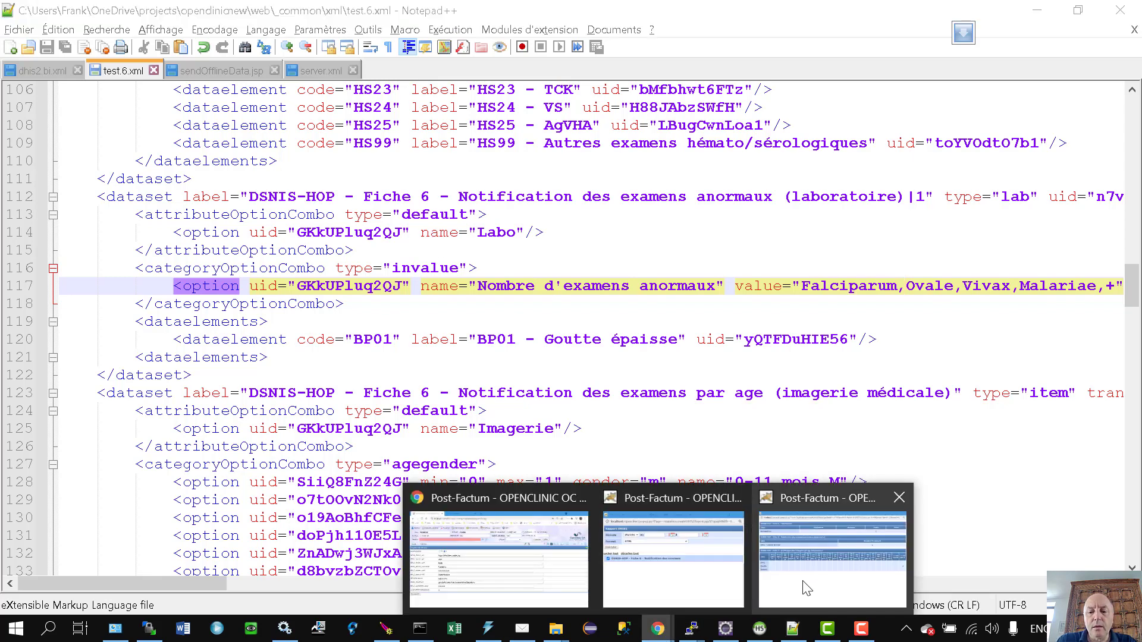
click(506, 586)
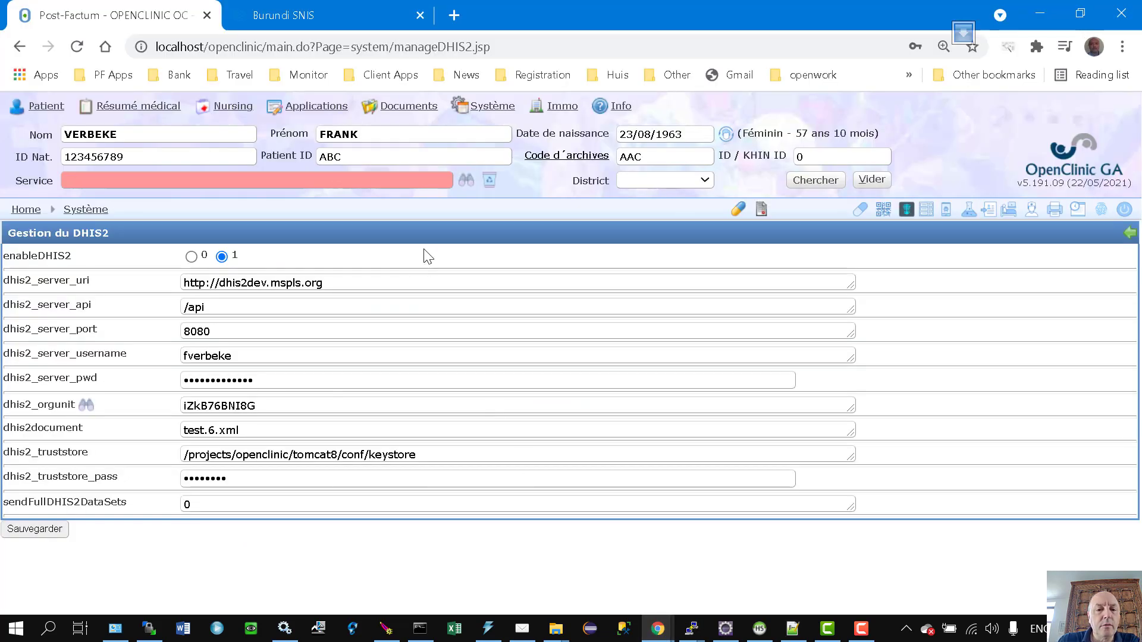
Step: Open the patient's medical record and view the "Demande laboratoire" dated 06-06-21 to check the Goutte épaisse result
click(815, 180)
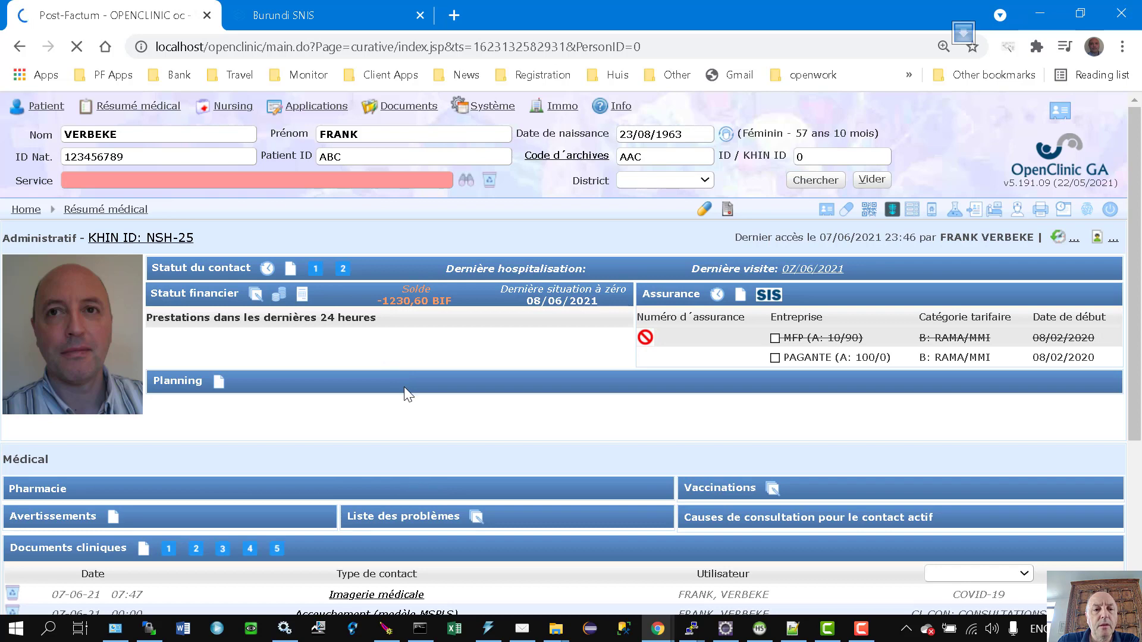
scroll(405, 386, down, 4)
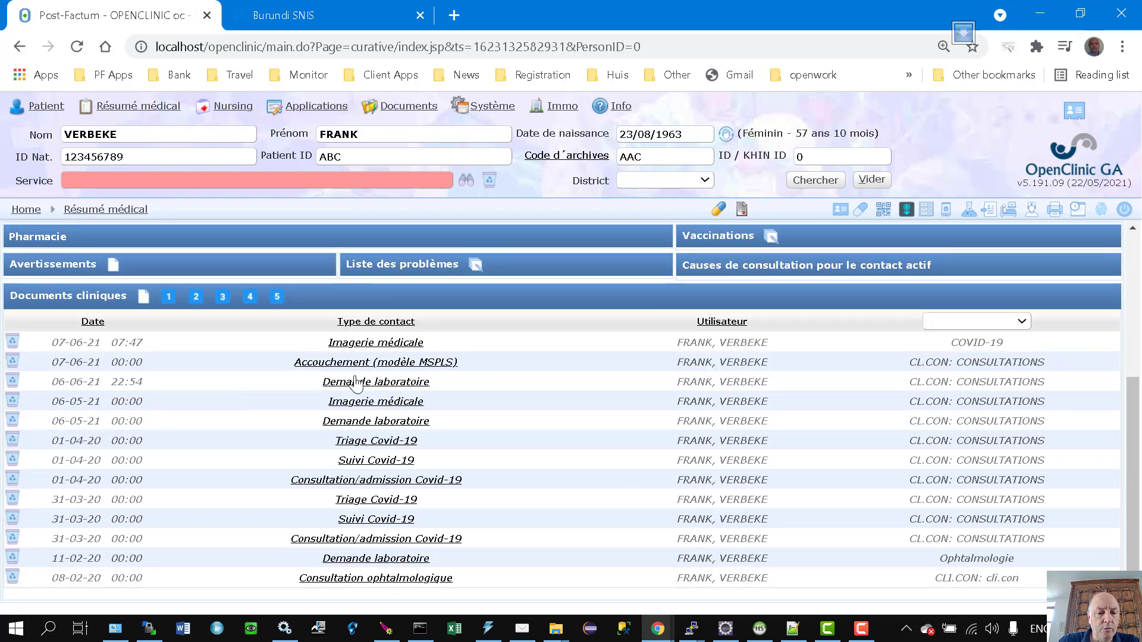
click(381, 384)
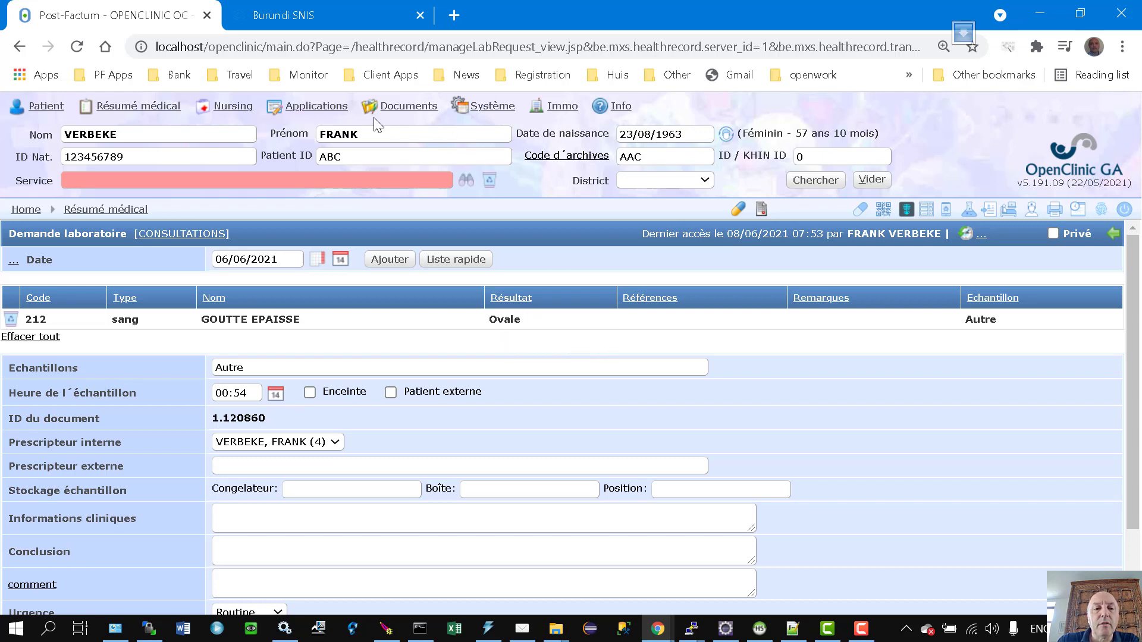
Step: Go to the Statistiques page and open "Rapport DHIS2" in the "Réseau communautaire d'indicateurs de santé" section
click(337, 110)
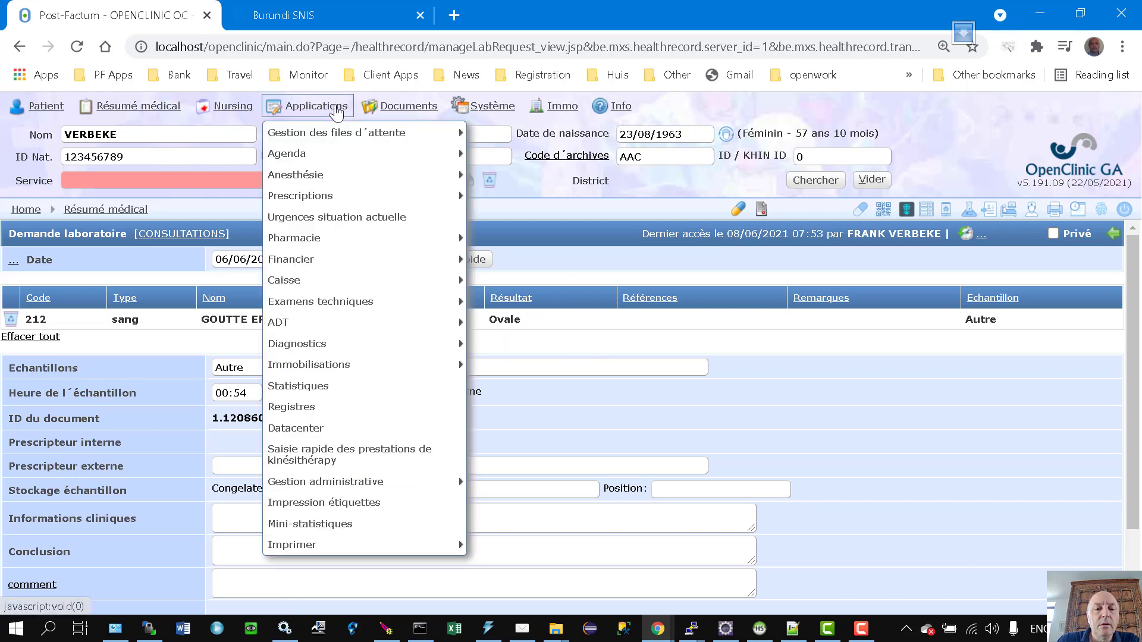
click(319, 387)
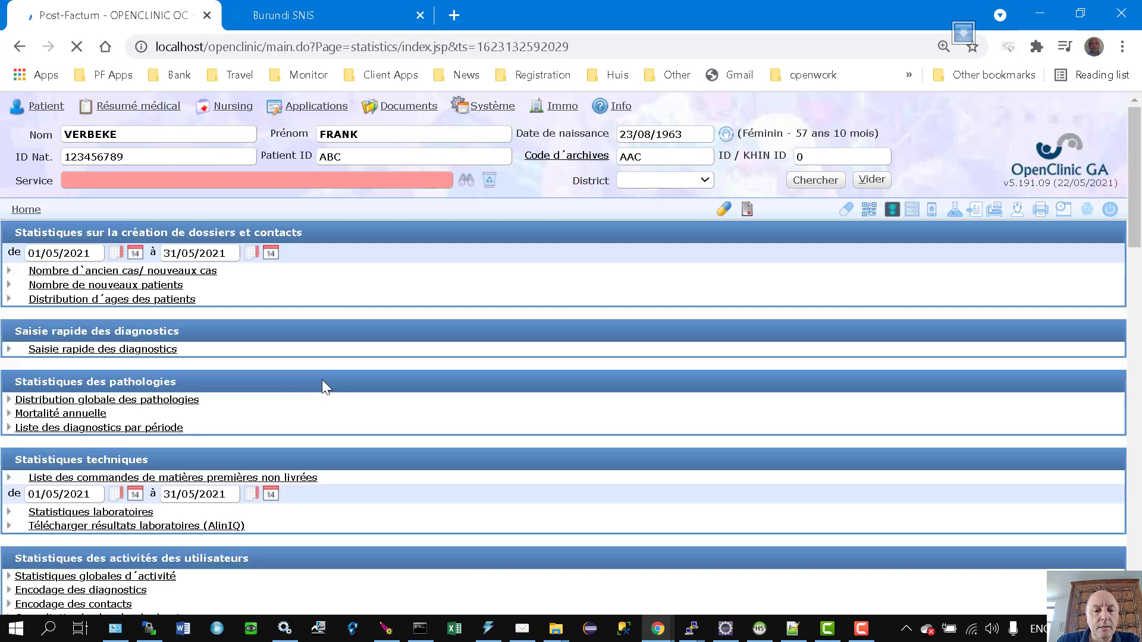
scroll(438, 362, down, 5)
scroll(440, 385, down, 10)
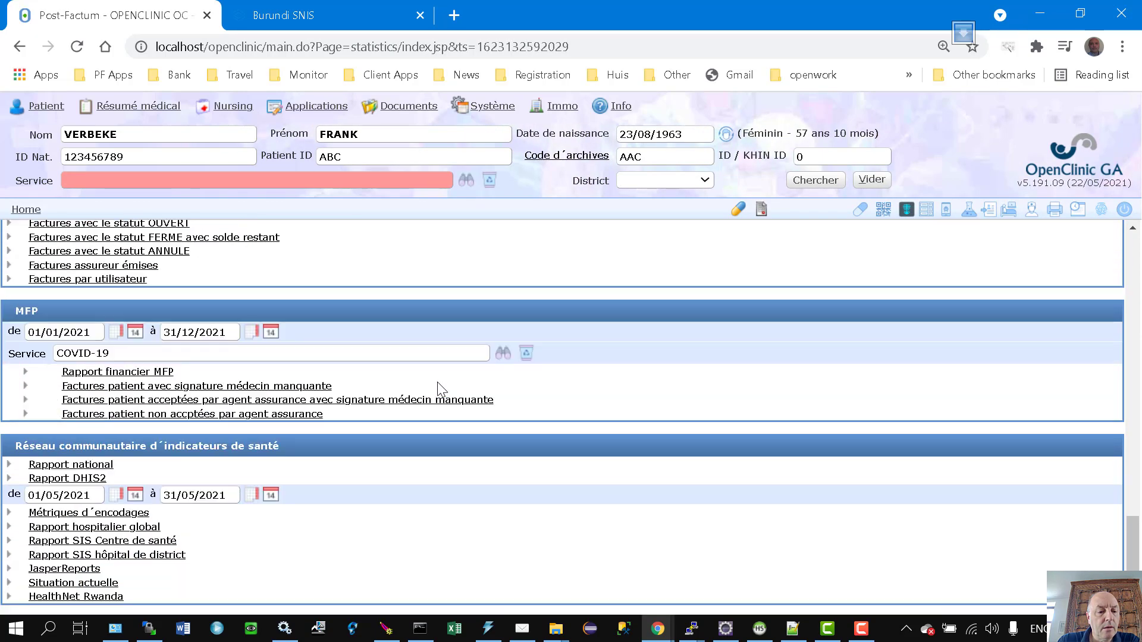
click(77, 480)
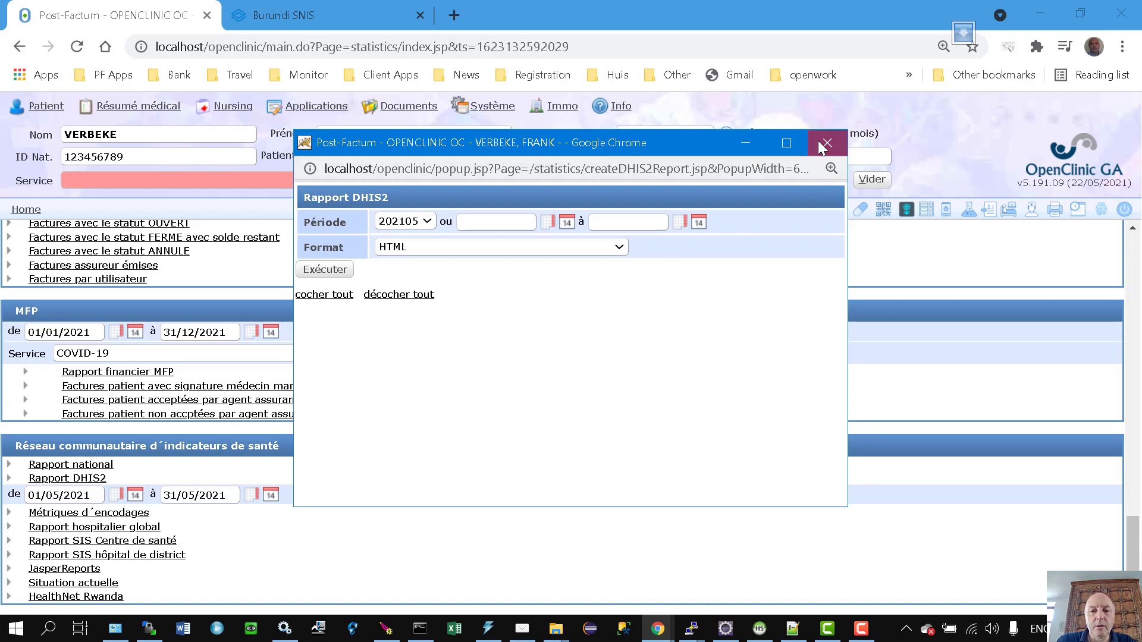
Step: Examine the server log in the Commons Daemon Service Runner console for errors concerning test.6.xml
key(alt+Tab)
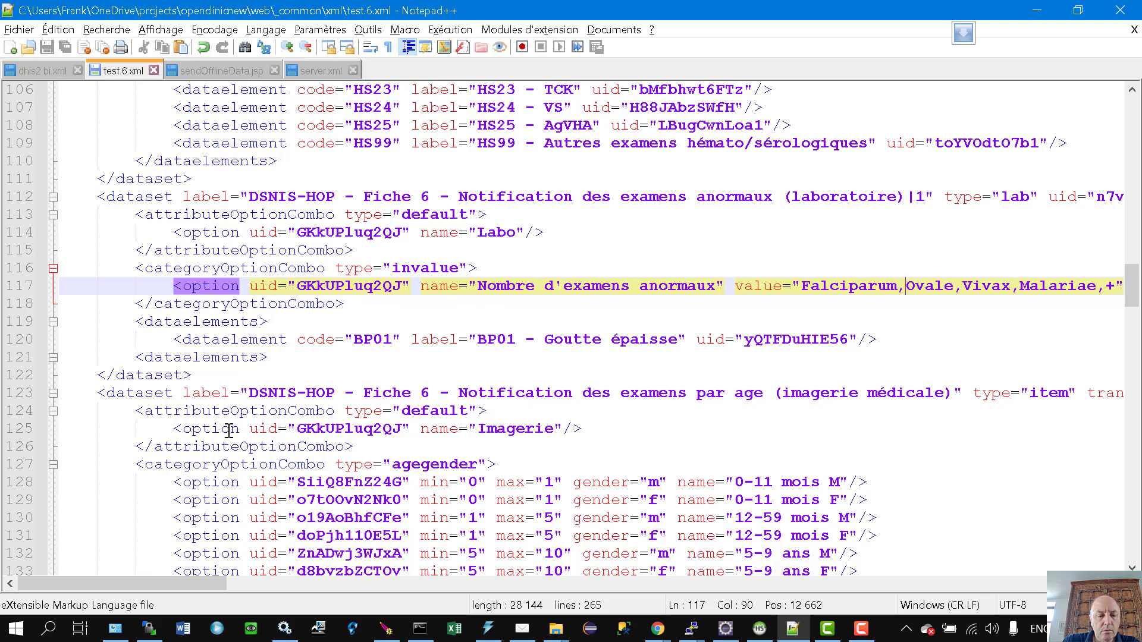
scroll(236, 416, up, 5)
scroll(243, 416, down, 8)
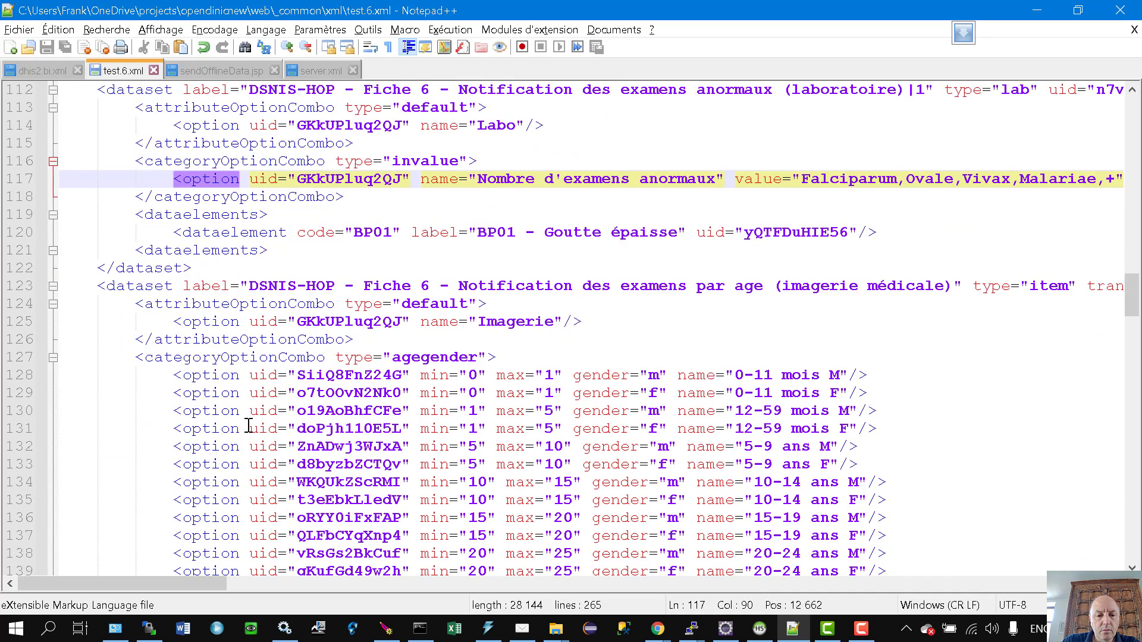
click(386, 629)
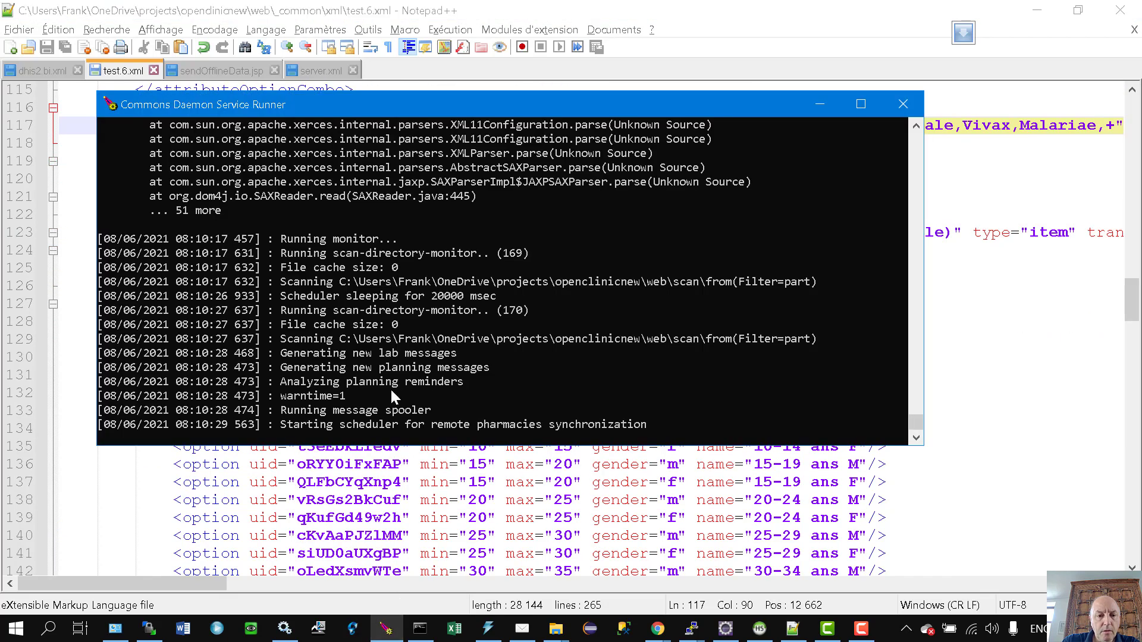
scroll(410, 363, down, 8)
scroll(369, 281, up, 5)
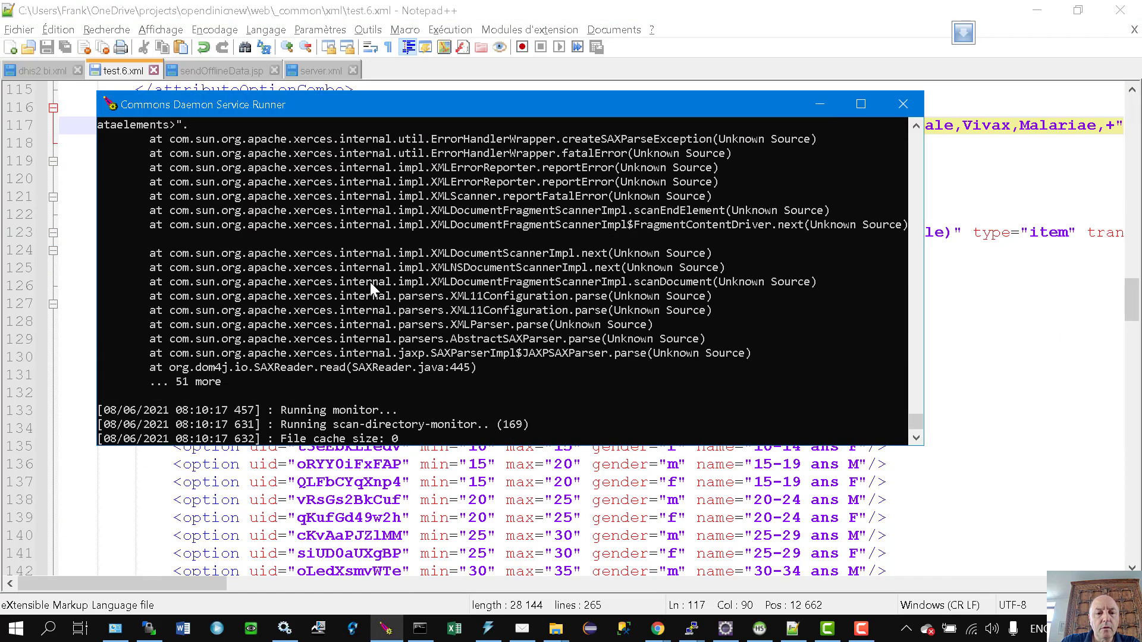
drag(339, 293, 384, 309)
scroll(384, 316, up, 3)
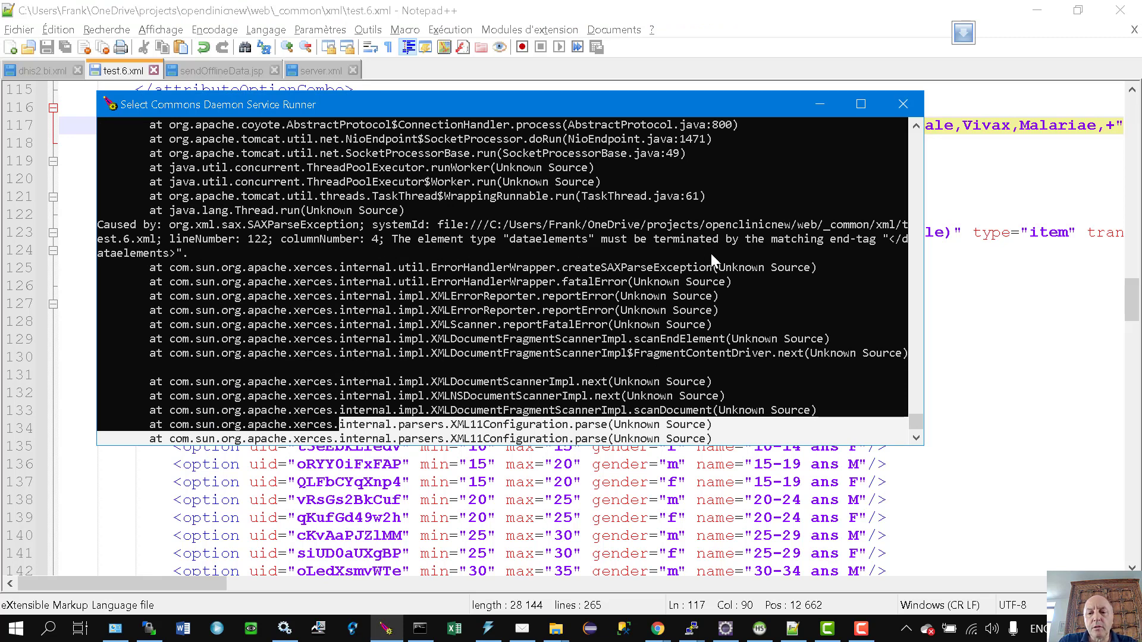
right_click(761, 257)
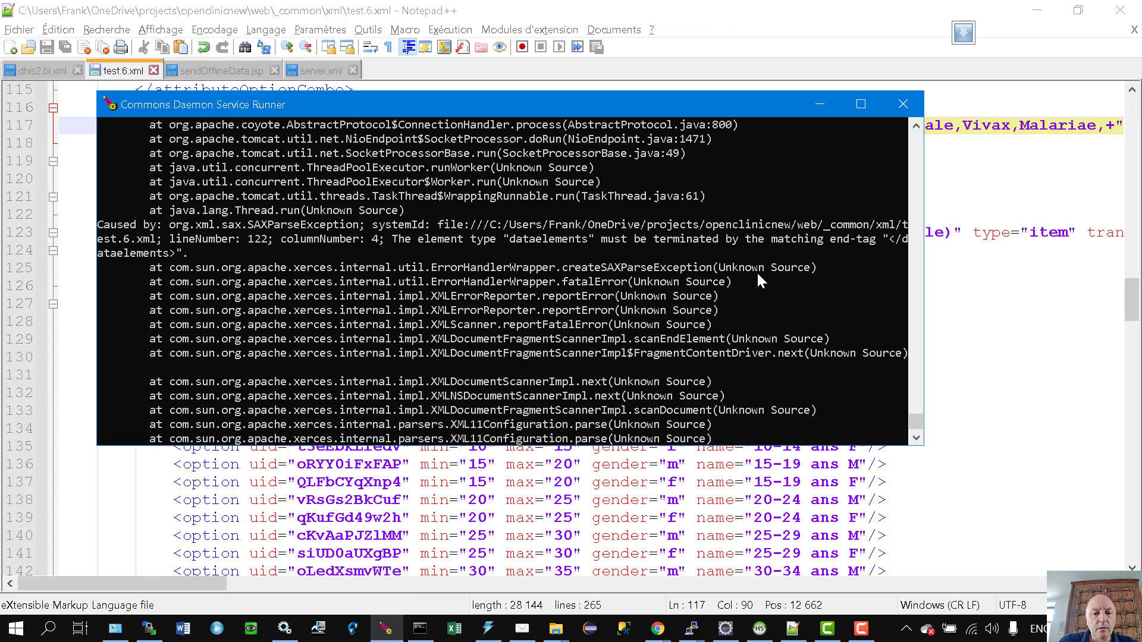
Step: In Notepad++, correct the tag on line 121 of test.6.xml to the closing tag </dataelements> and save the file
click(1005, 376)
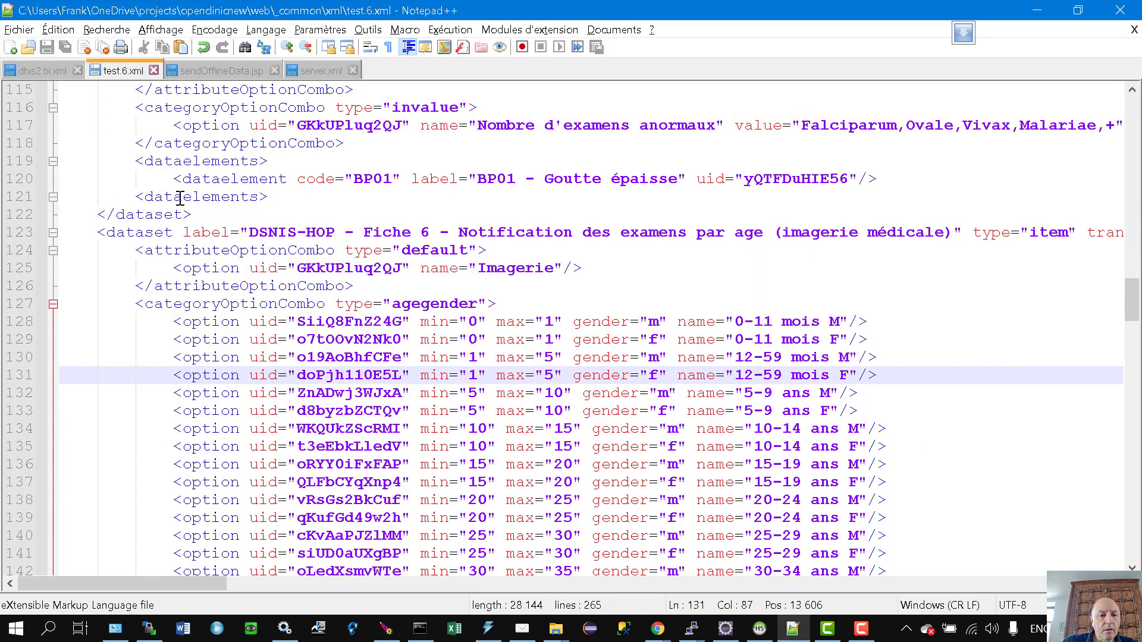
click(146, 197)
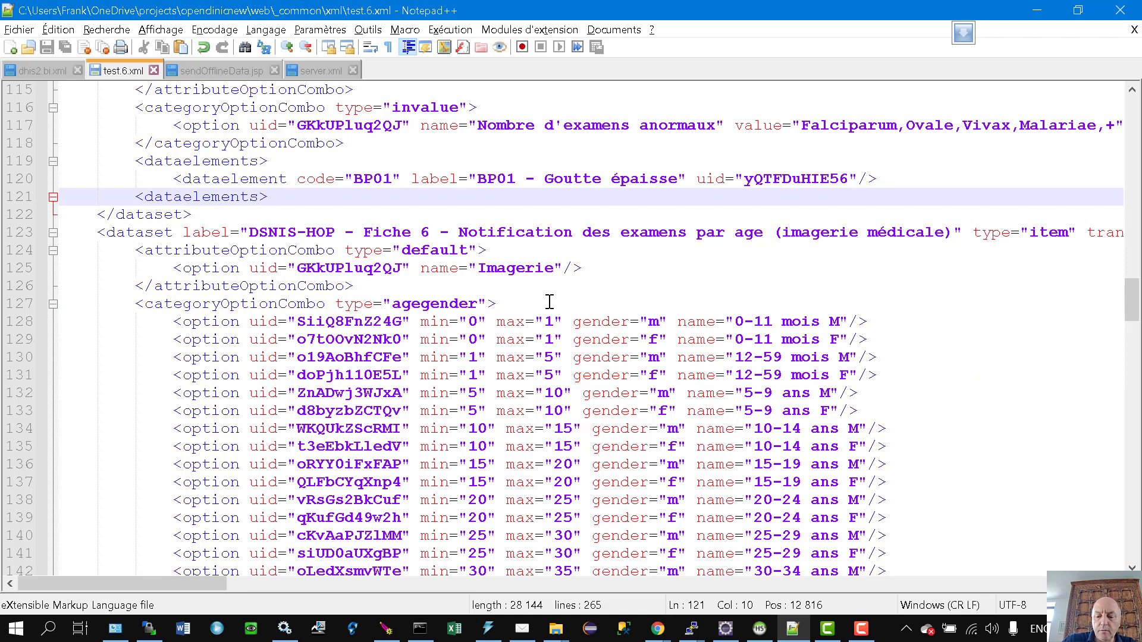
text(/)
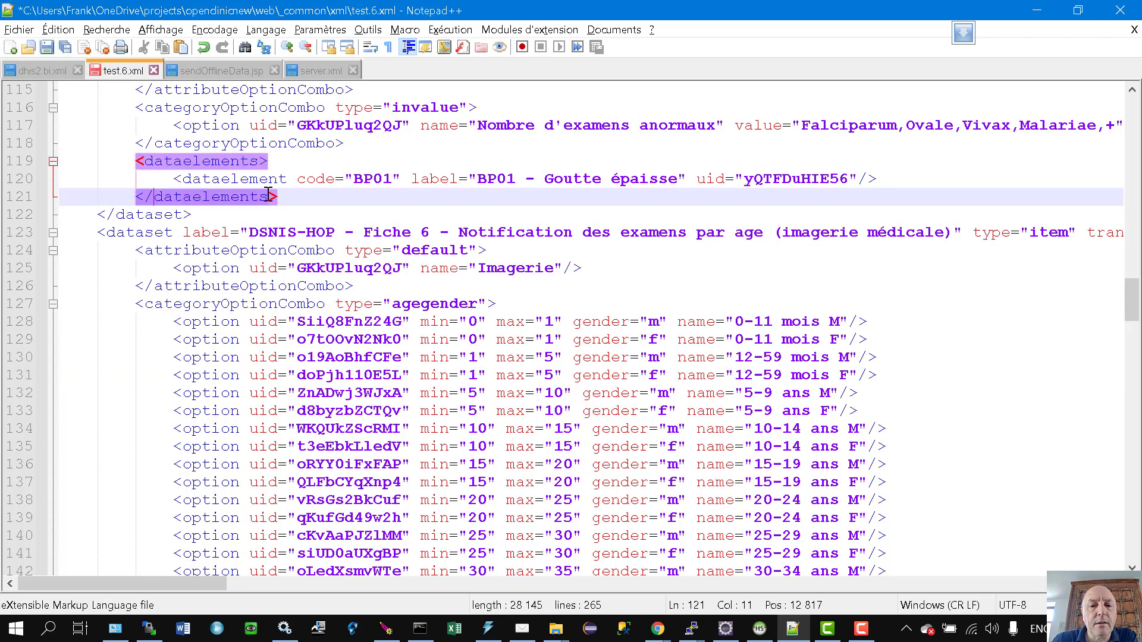
click(46, 46)
Step: In OpenClinic, generate the HTML DHIS2 report for "DSNIS-HOP - Fiche 6 - Notification des examens", period 202106, and check its "BP01 - Goutte épaisse" row
key(alt+Tab)
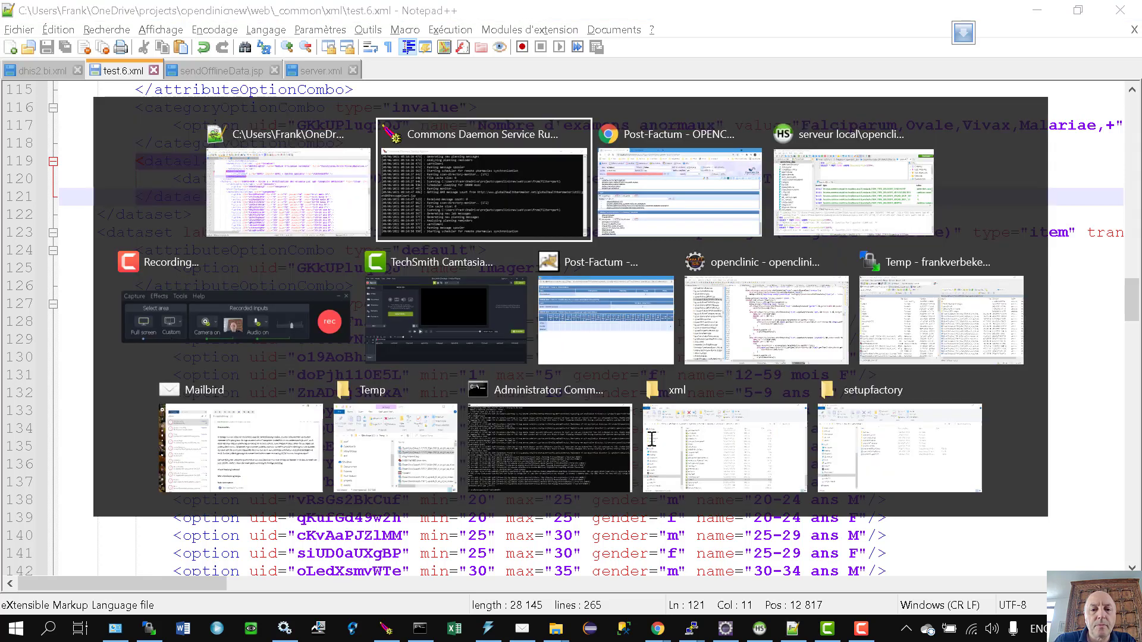
key(alt+Tab)
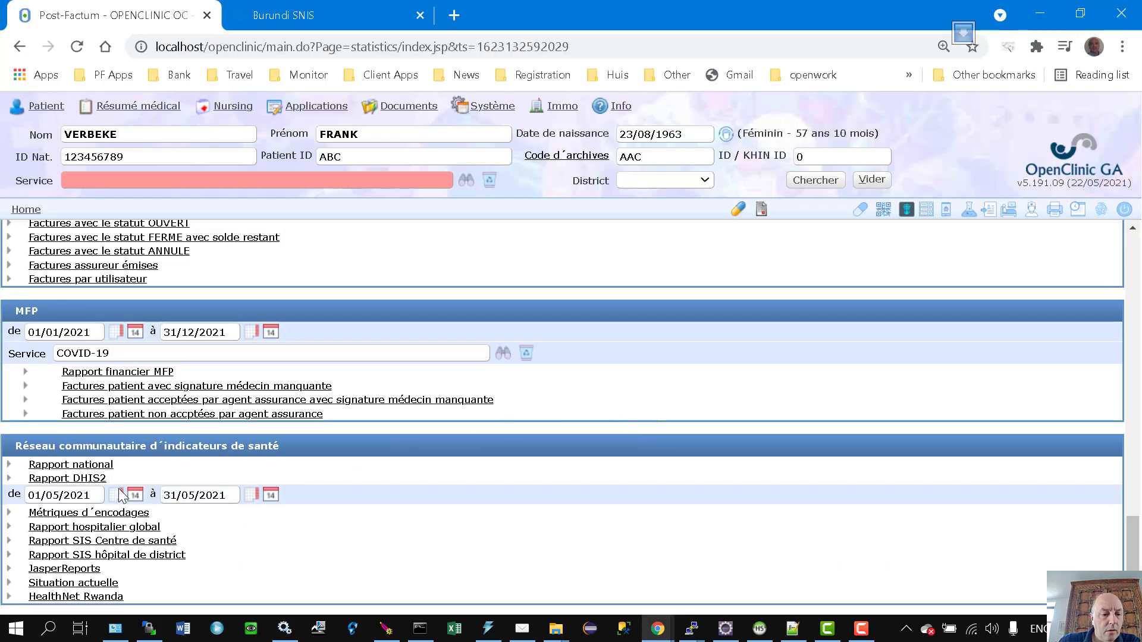
click(67, 480)
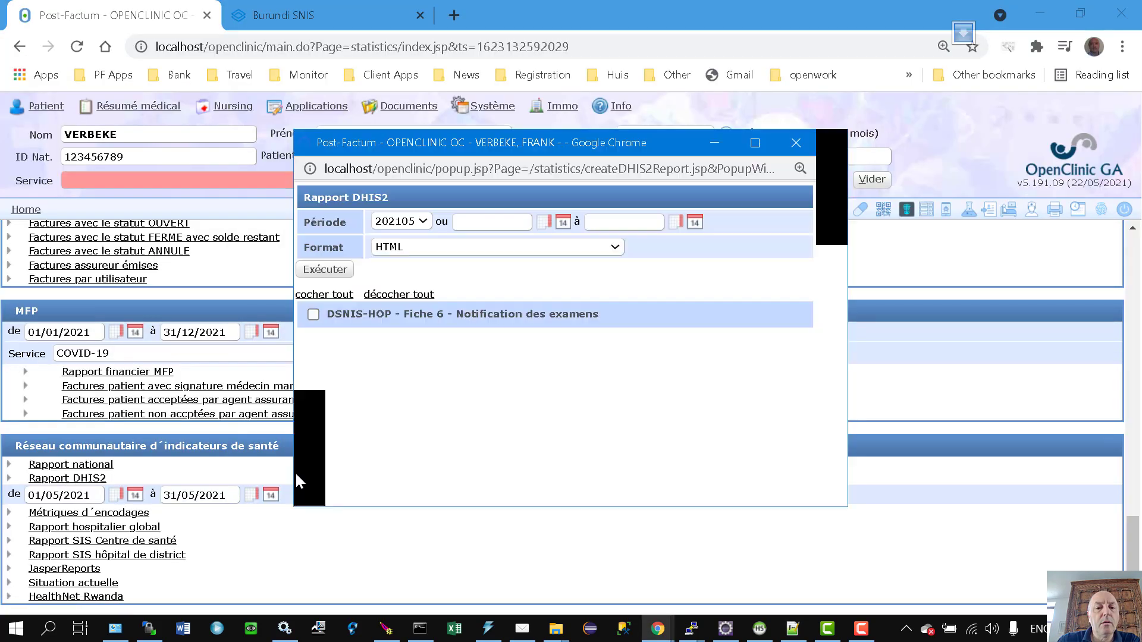
click(313, 315)
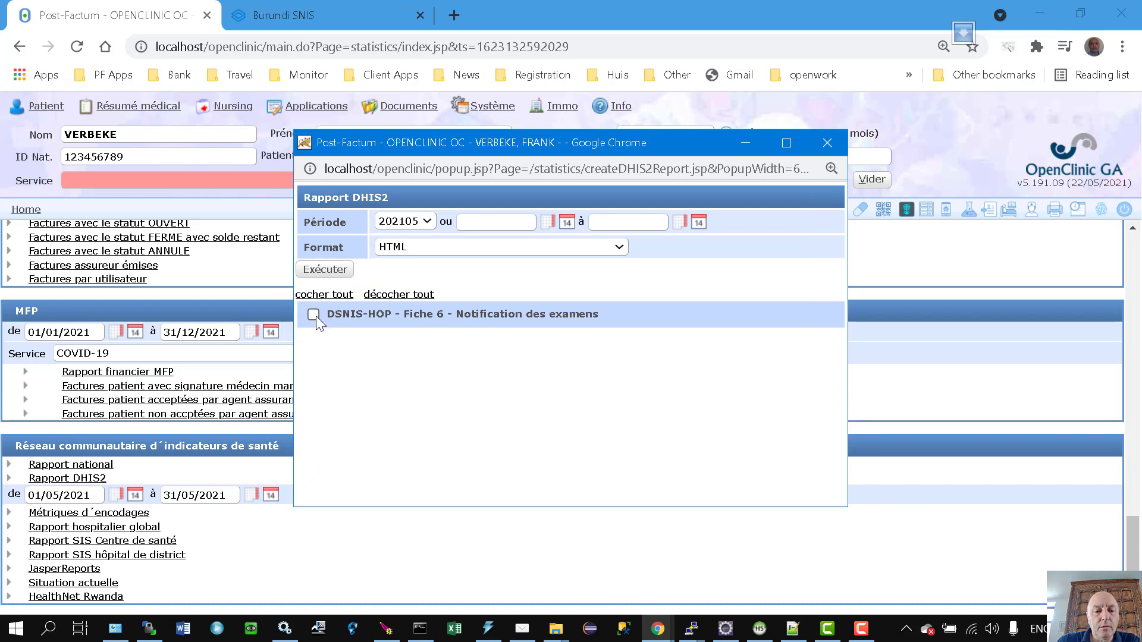
click(427, 222)
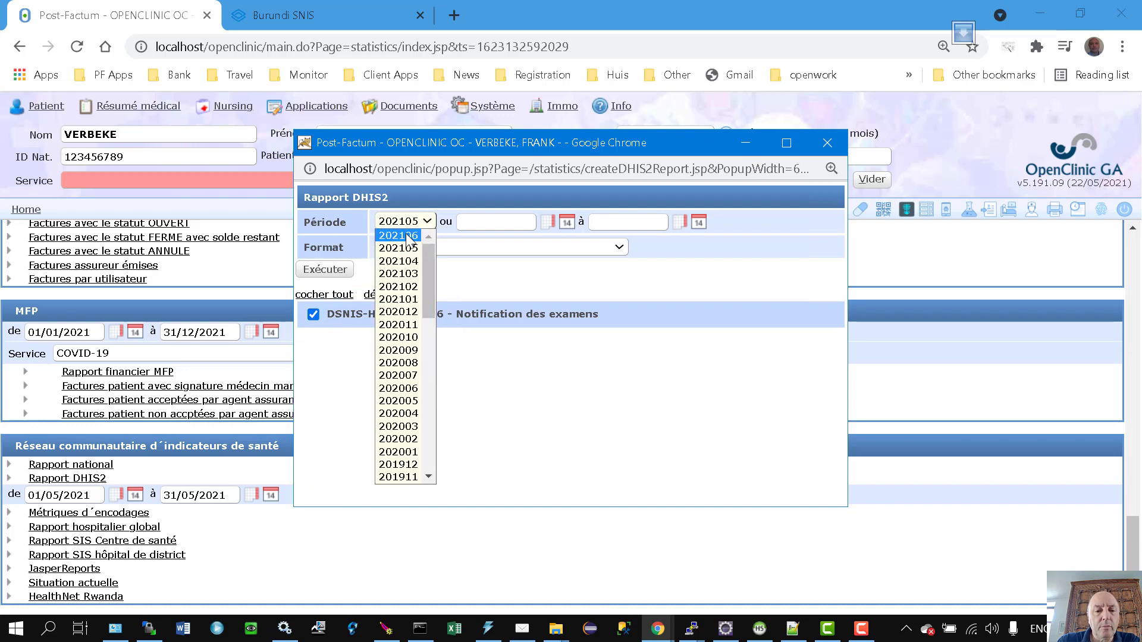
click(410, 235)
click(344, 268)
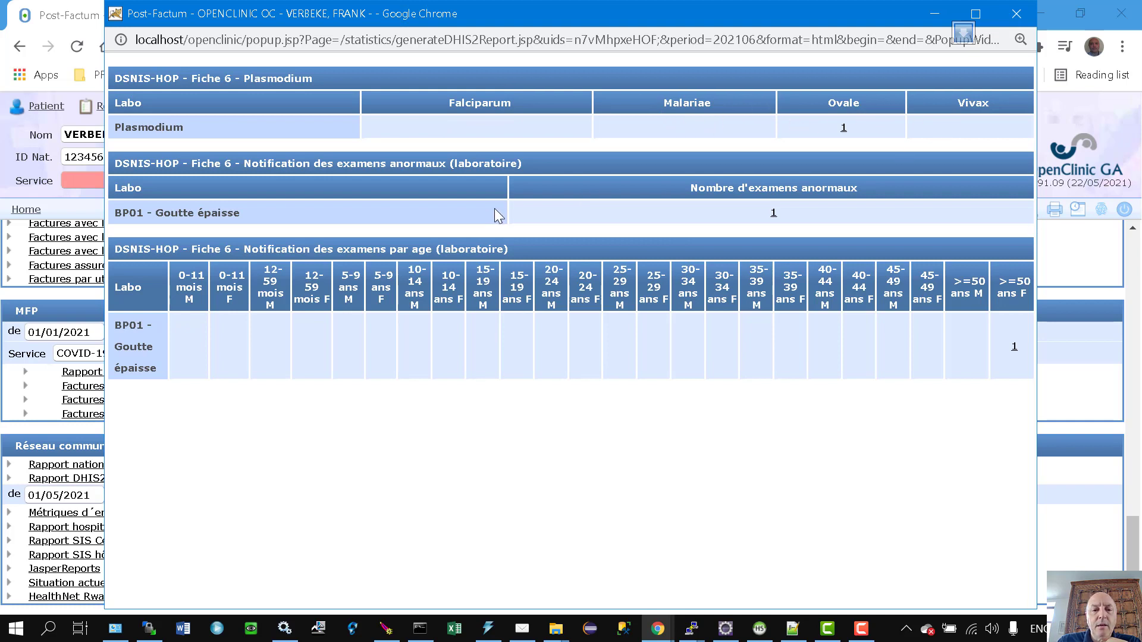
triple_click(132, 212)
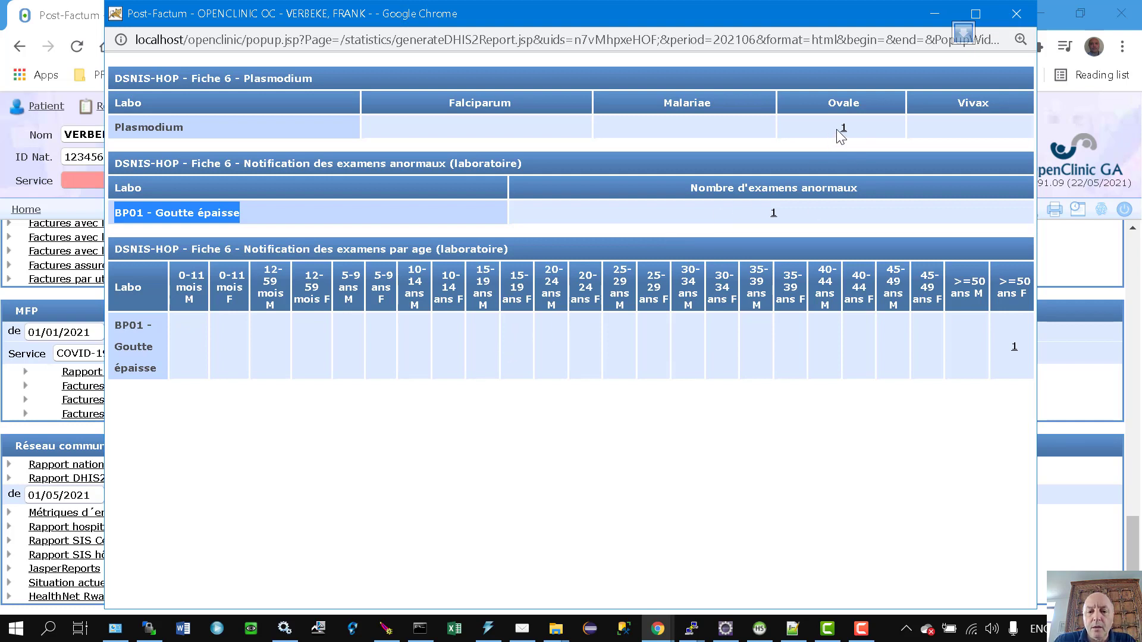
Step: Close the DHIS2 report windows and review the abnormal laboratory exams dataset of test.6.xml in Notepad++
click(1004, 19)
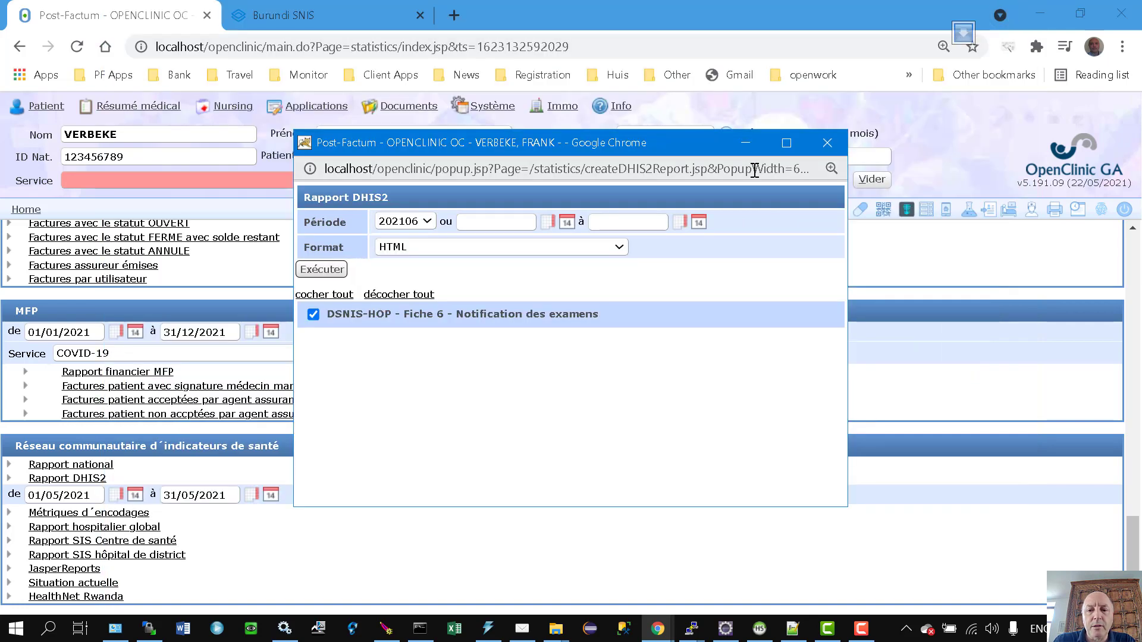
click(827, 144)
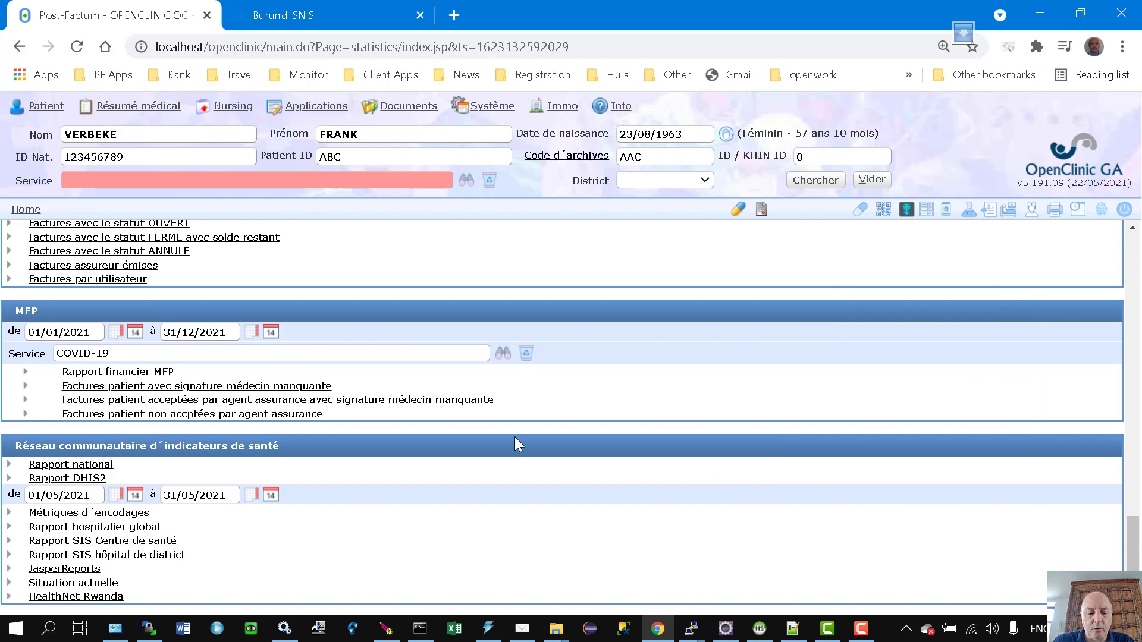
key(alt+Tab)
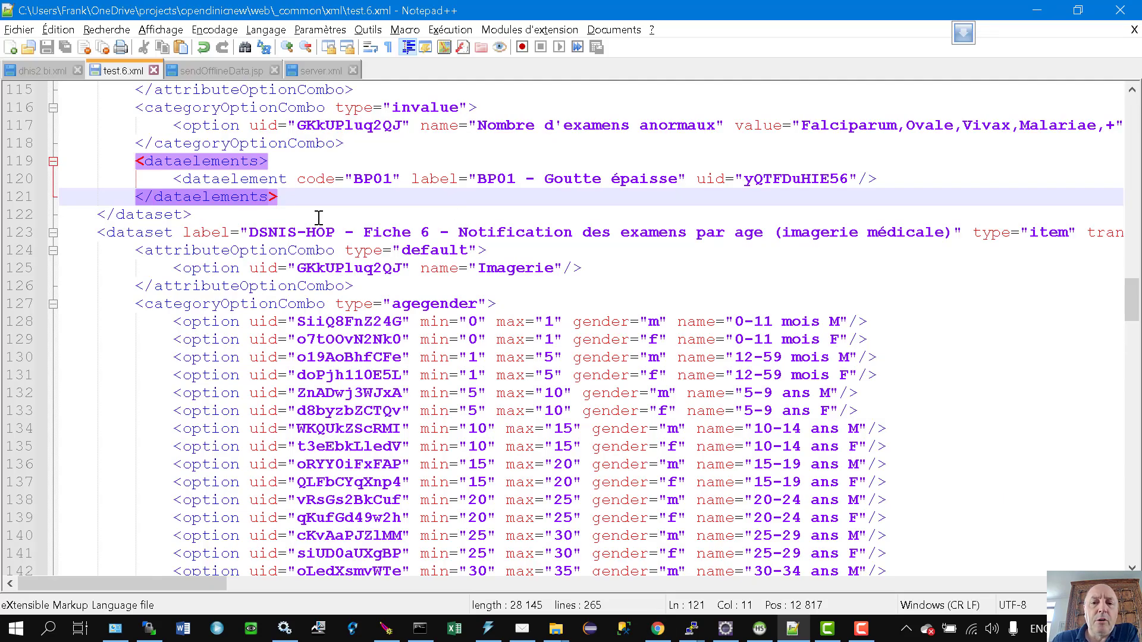
scroll(445, 209, up, 2)
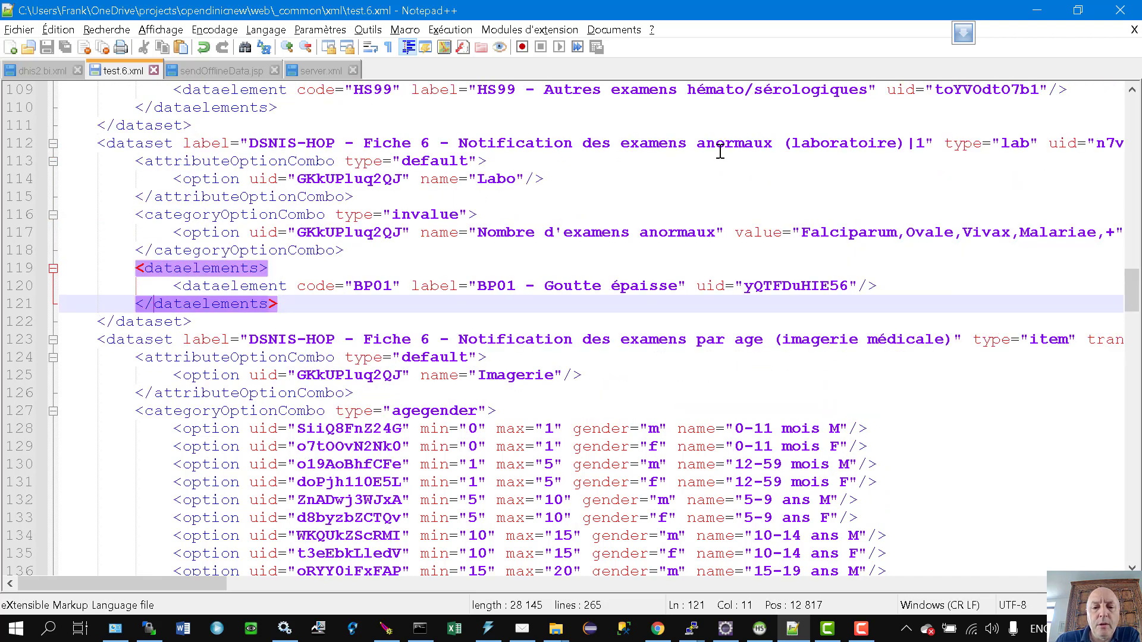
scroll(410, 345, down, 1)
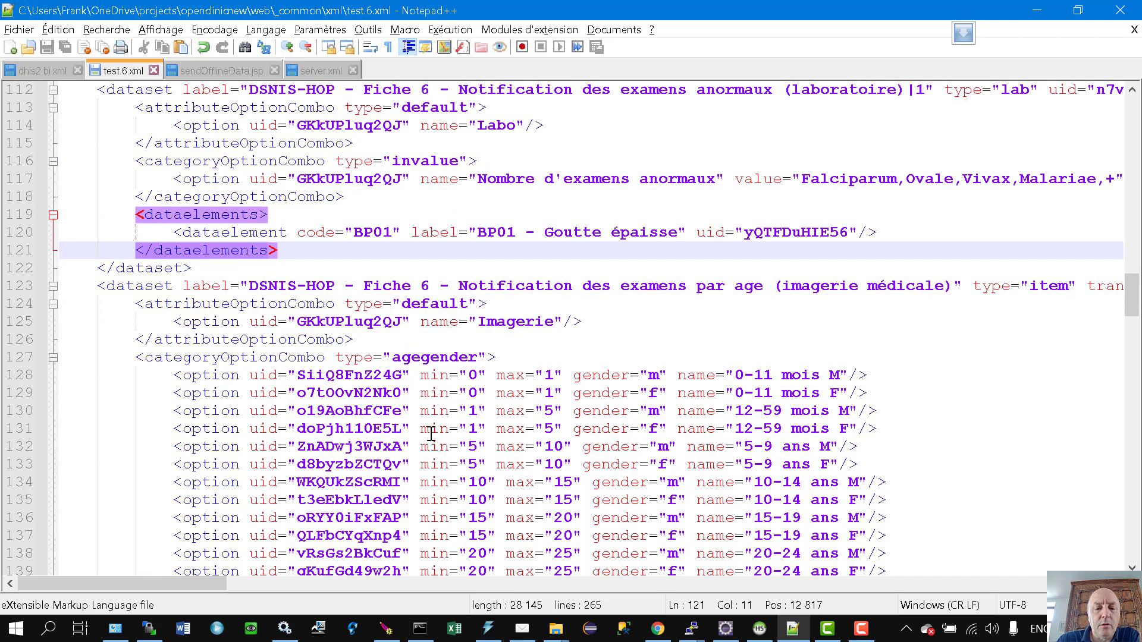
Step: Switch to the Burundi SNIS DHIS2 site in Chrome and sign in with the account username and password
click(657, 628)
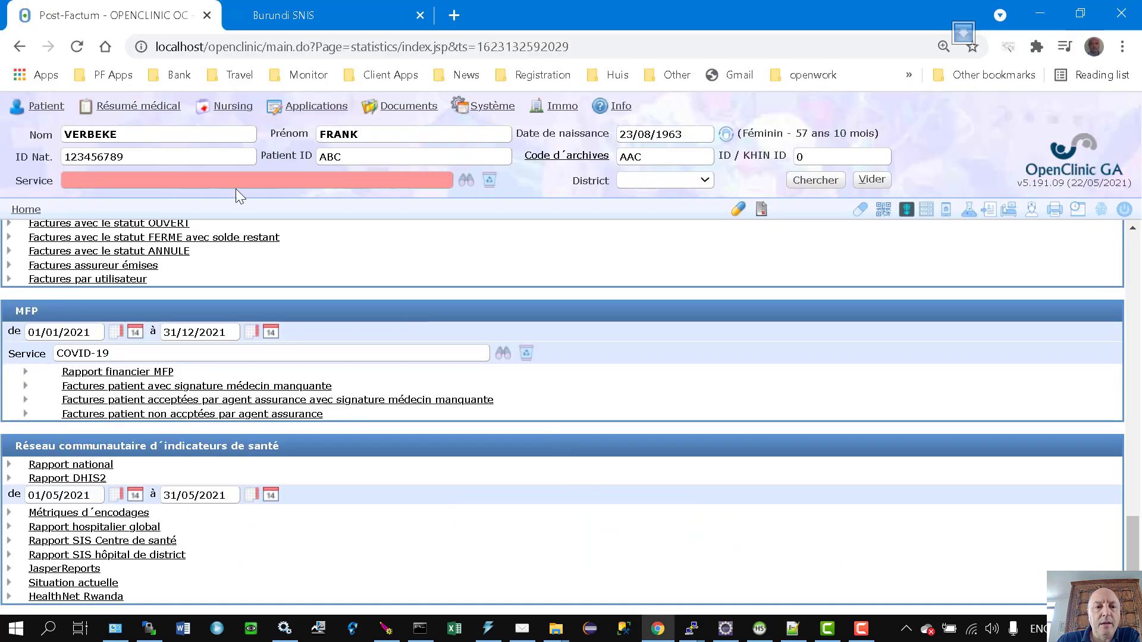
click(320, 24)
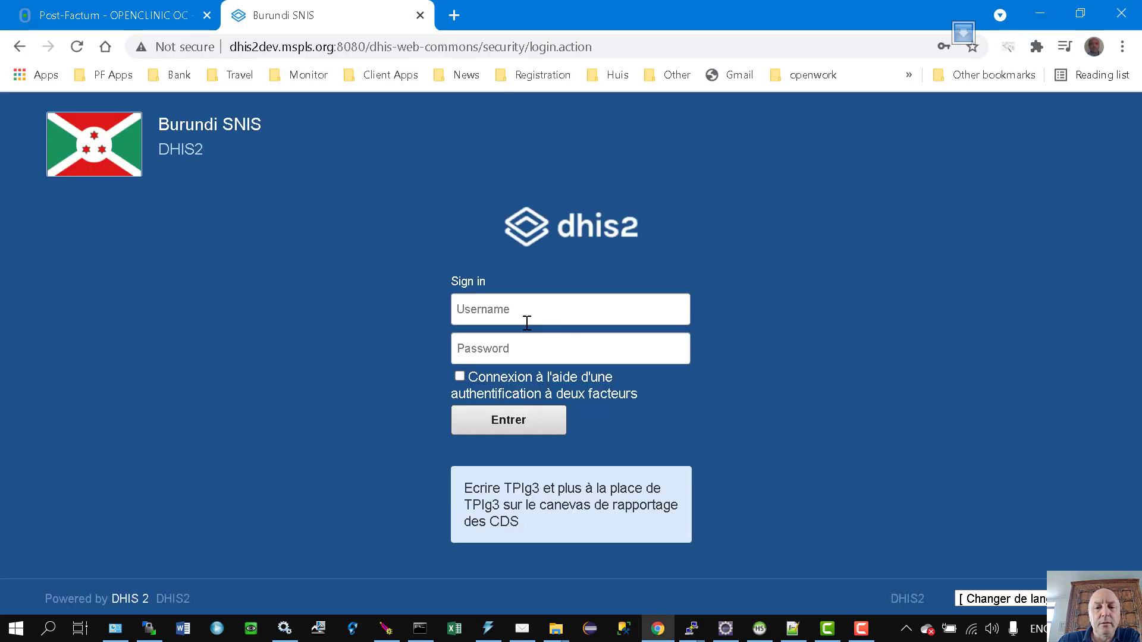
click(500, 319)
click(511, 356)
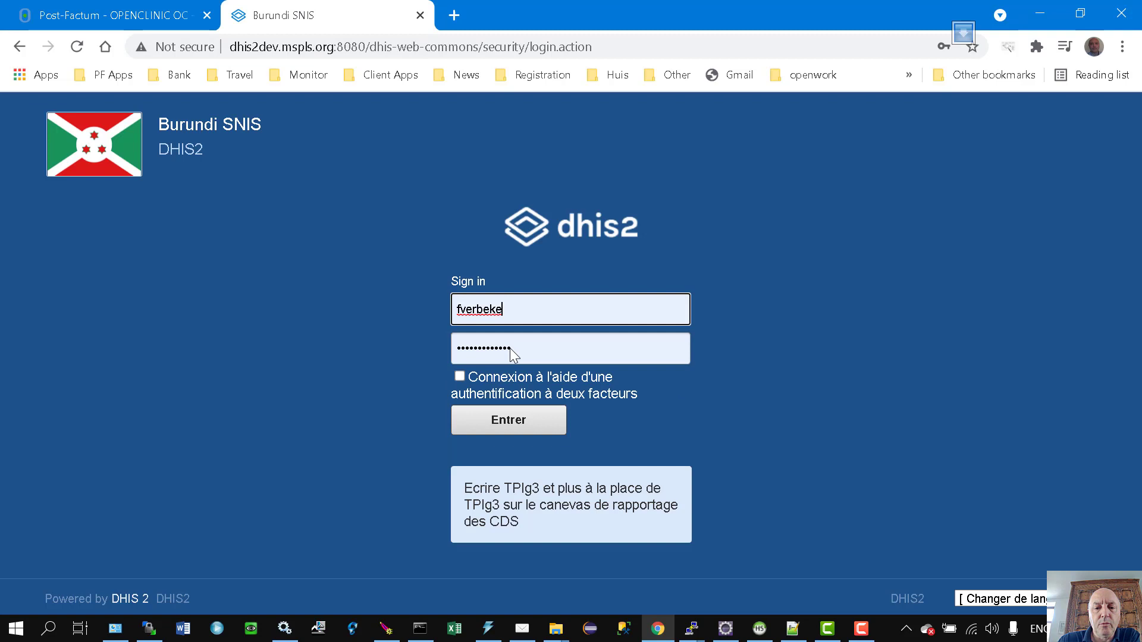
click(494, 427)
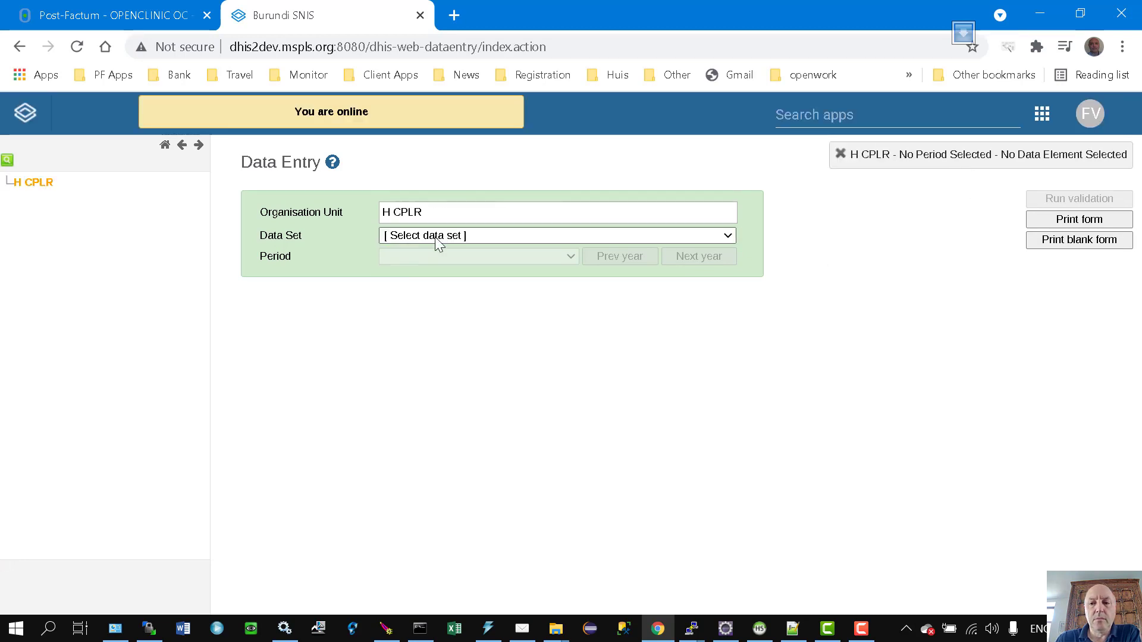
Step: In Data Entry, open the data set "32 DSNIS-HOP - Fiche 6 - Notification des examens" for the period May 2021
click(438, 245)
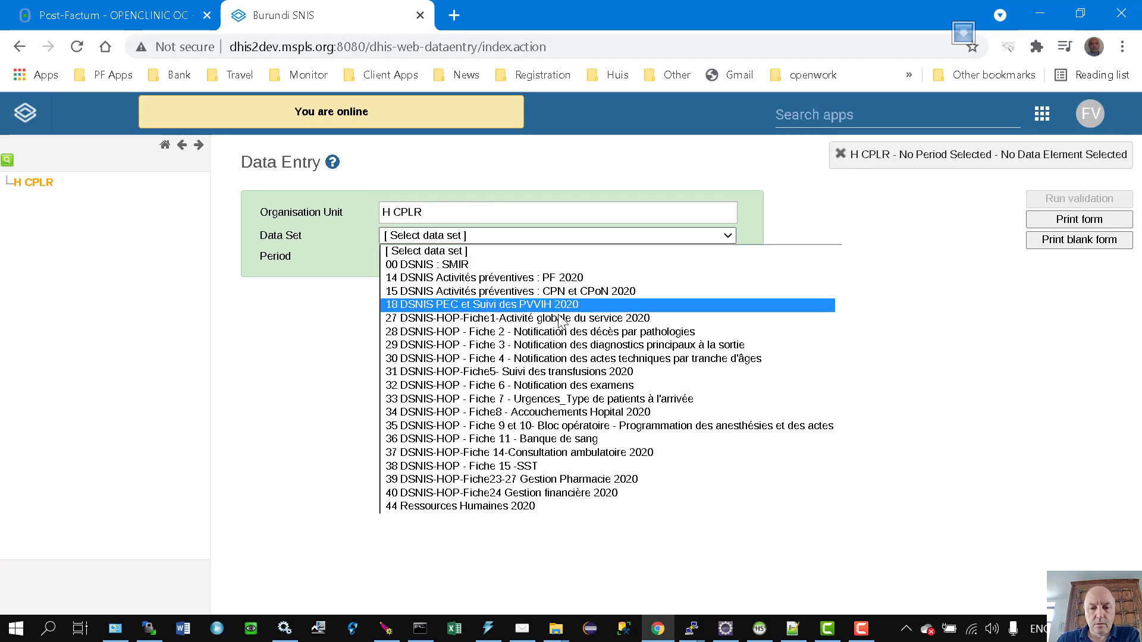
click(566, 386)
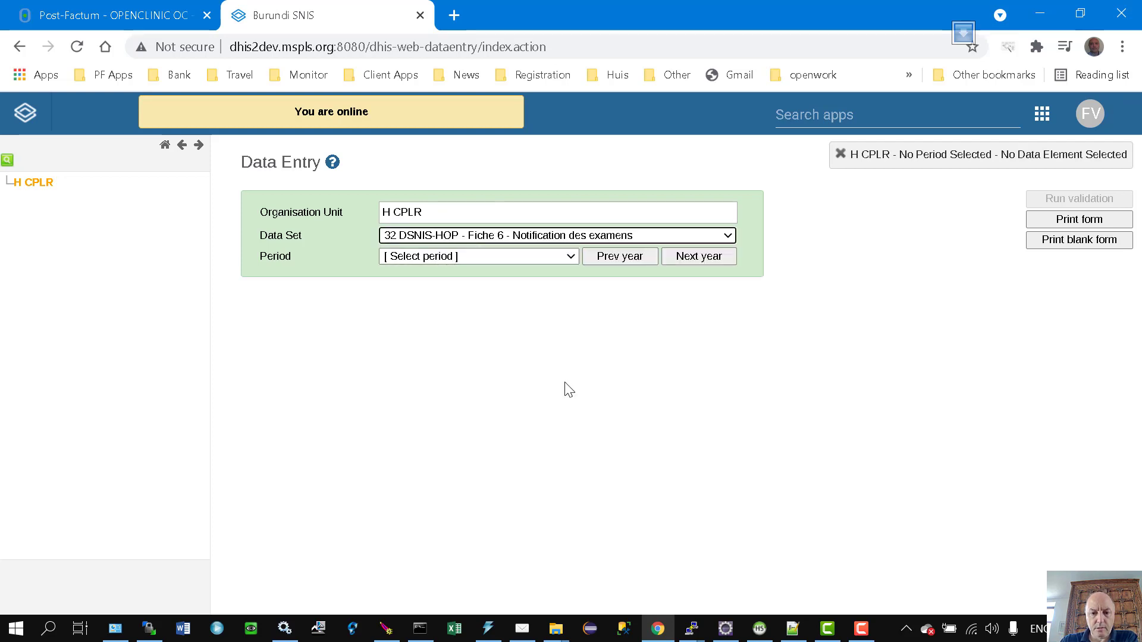
click(473, 259)
click(465, 284)
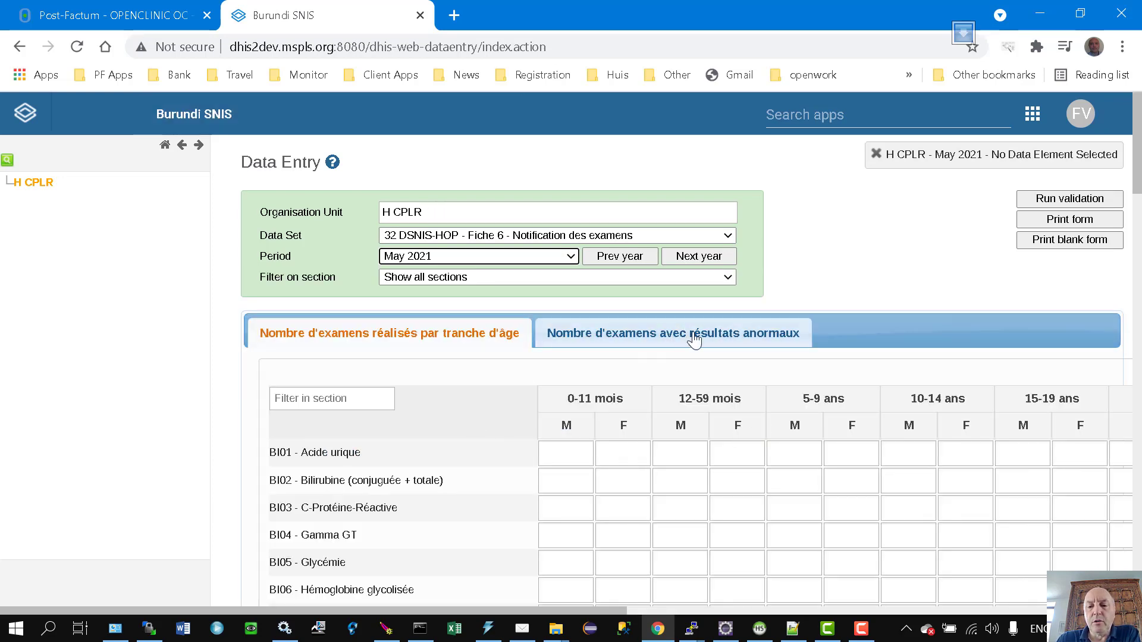
Step: Look at the abnormal results section and examine the full exam list under "Nombre d'examens réalisés par tranche d'âge"
click(769, 336)
click(372, 339)
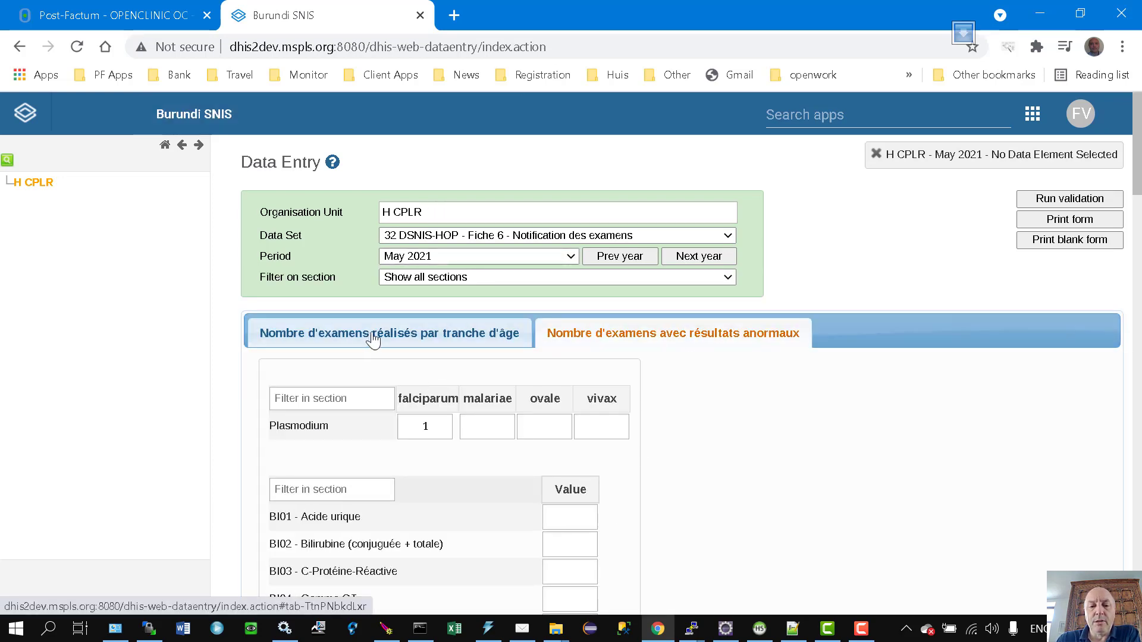
scroll(444, 456, down, 2)
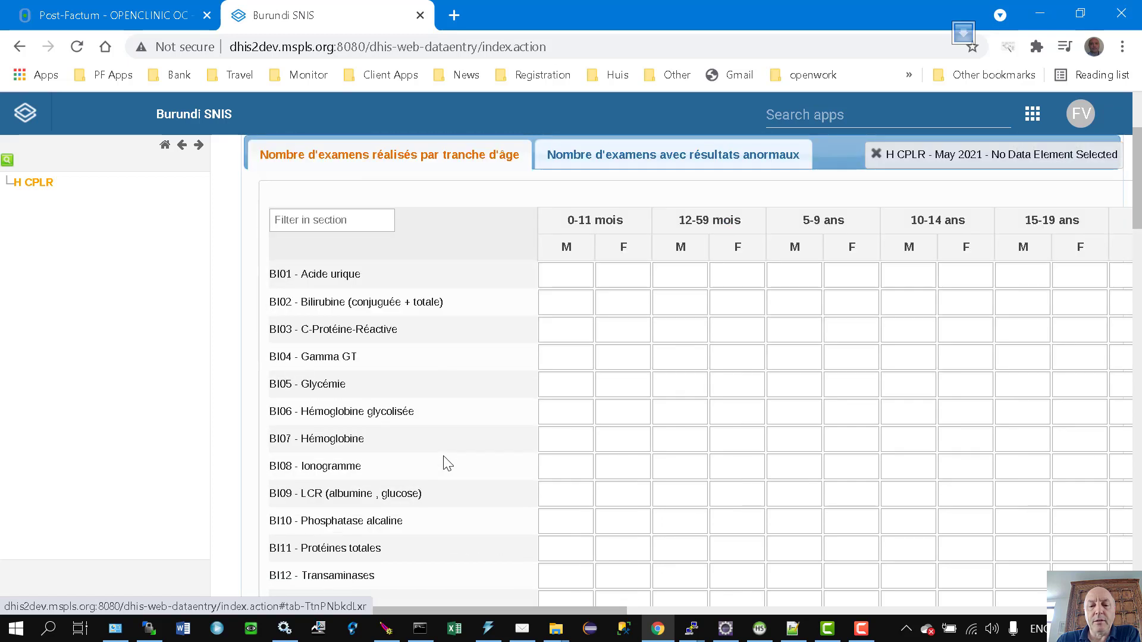
scroll(437, 434, up, 1)
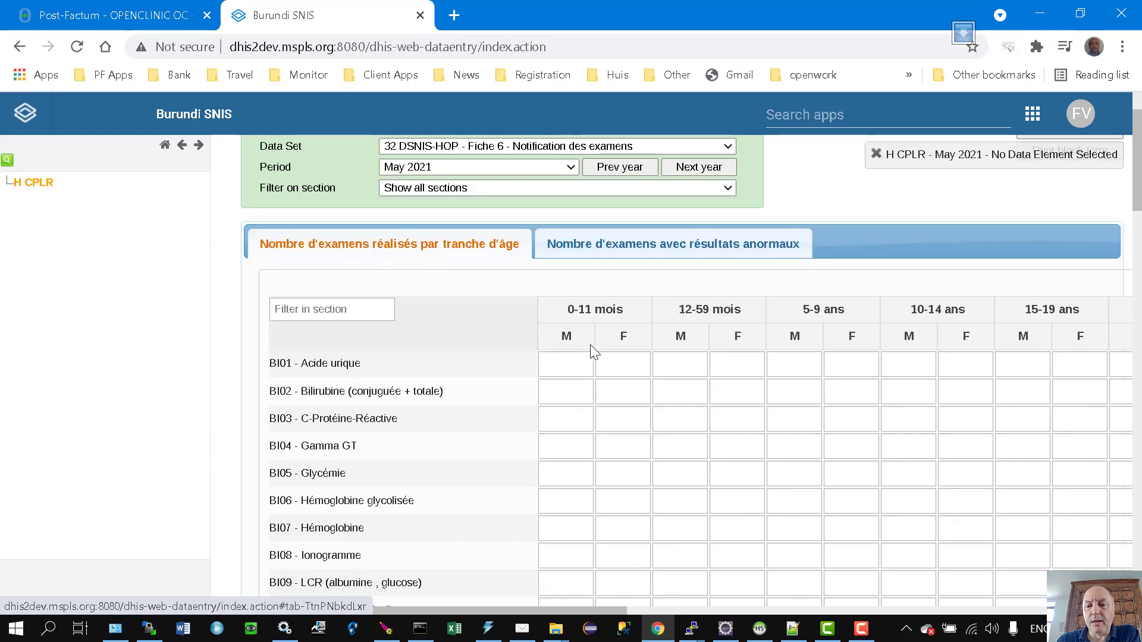
drag(607, 611, 431, 608)
scroll(526, 491, down, 2)
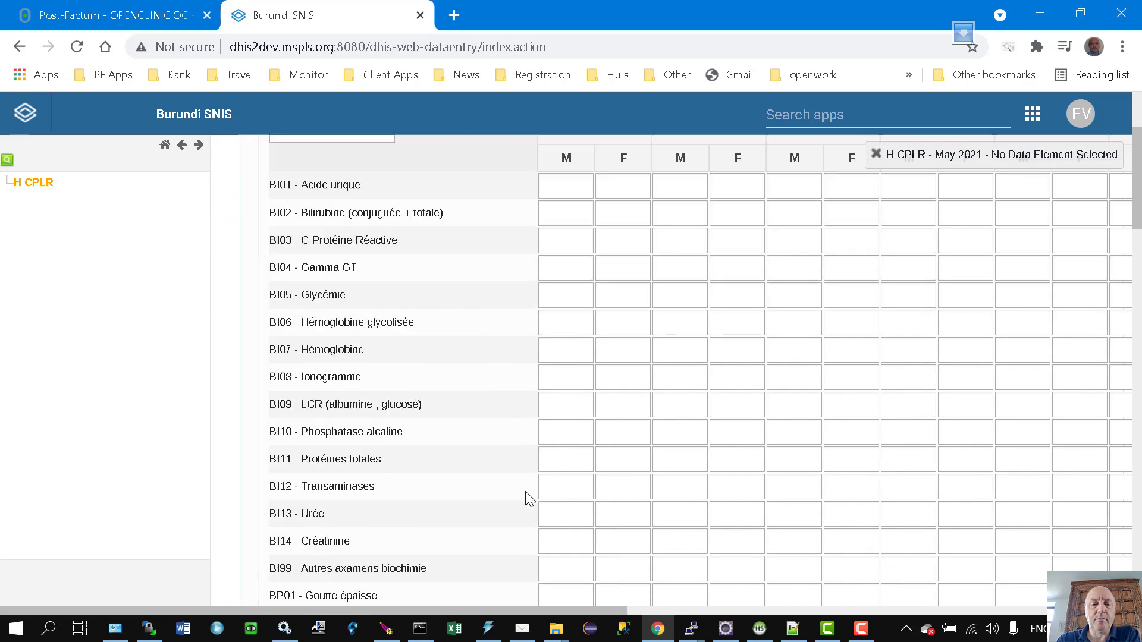
scroll(525, 491, down, 12)
scroll(530, 505, up, 5)
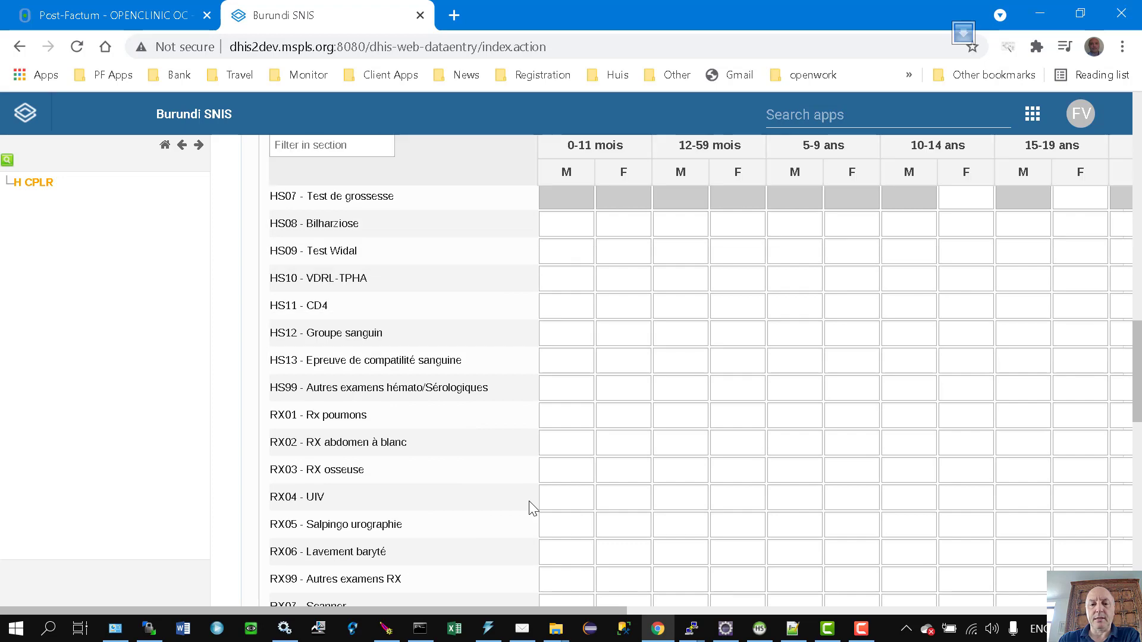
scroll(530, 506, down, 9)
scroll(531, 524, down, 5)
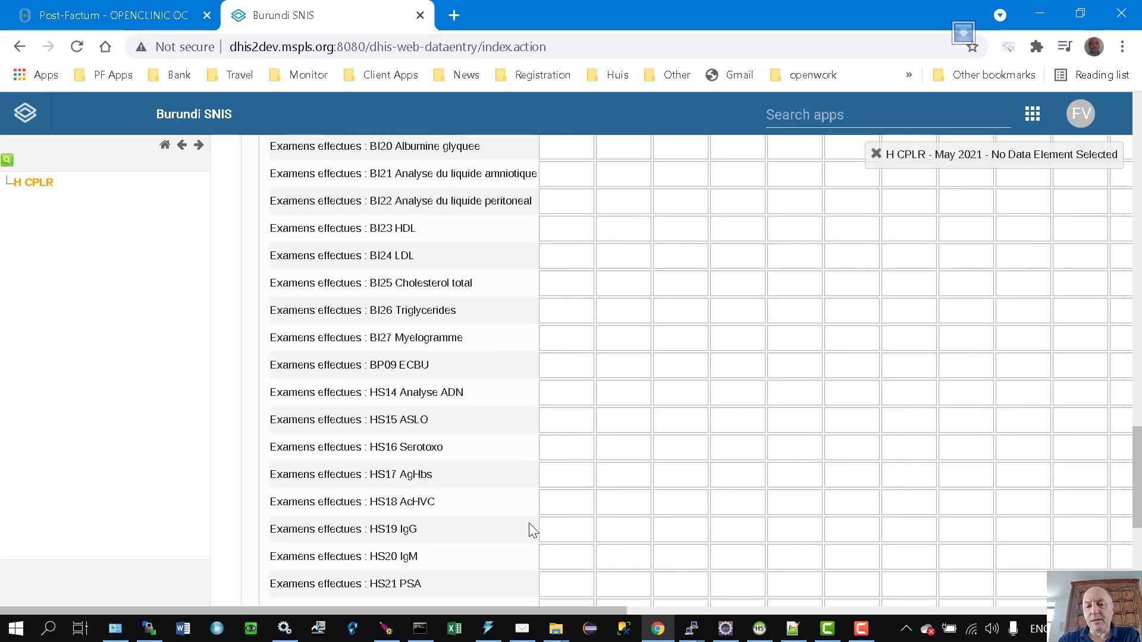
scroll(527, 527, up, 20)
scroll(523, 525, up, 2)
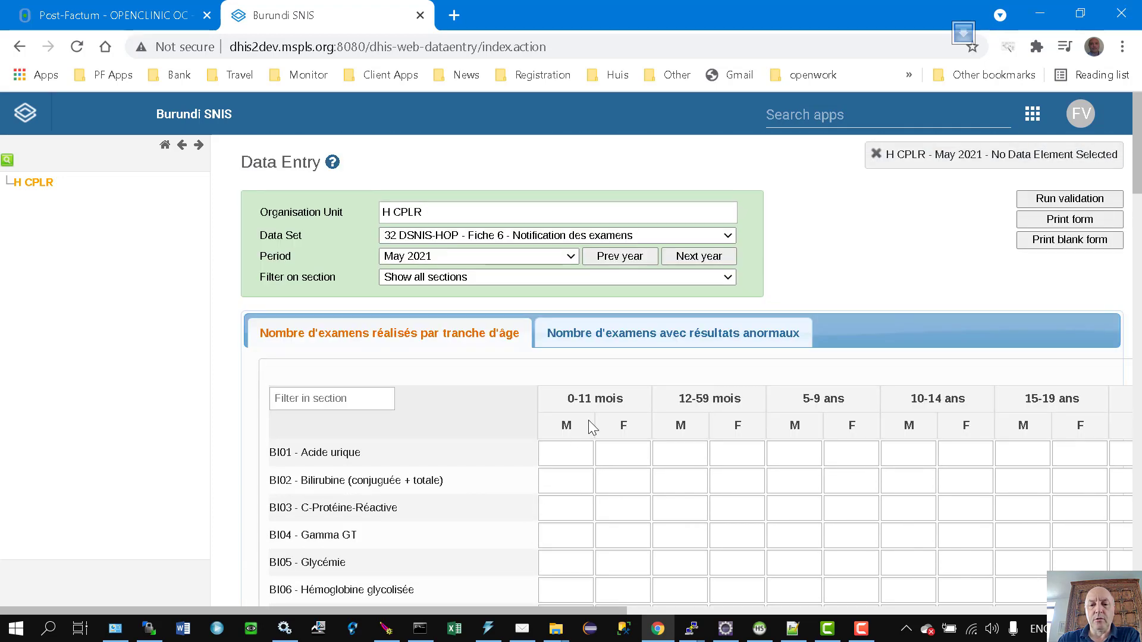
Step: Compare the Plasmodium table under "Nombre d'examens avec résultats anormaux" with the age-group rows around "BP01 - Goutte épaisse"
click(704, 338)
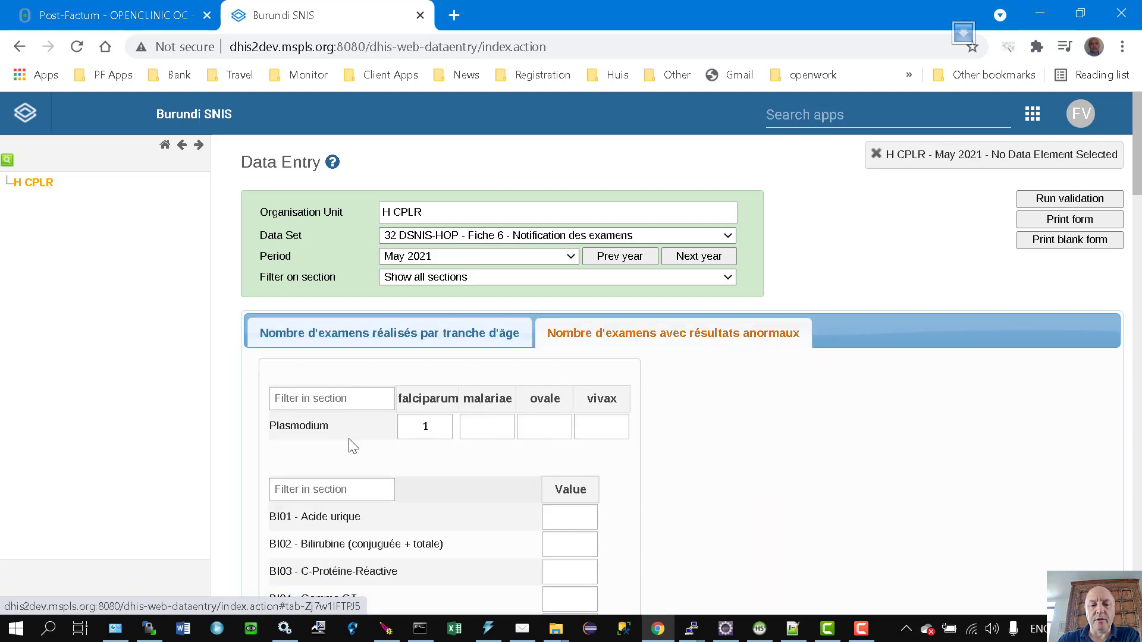
click(401, 336)
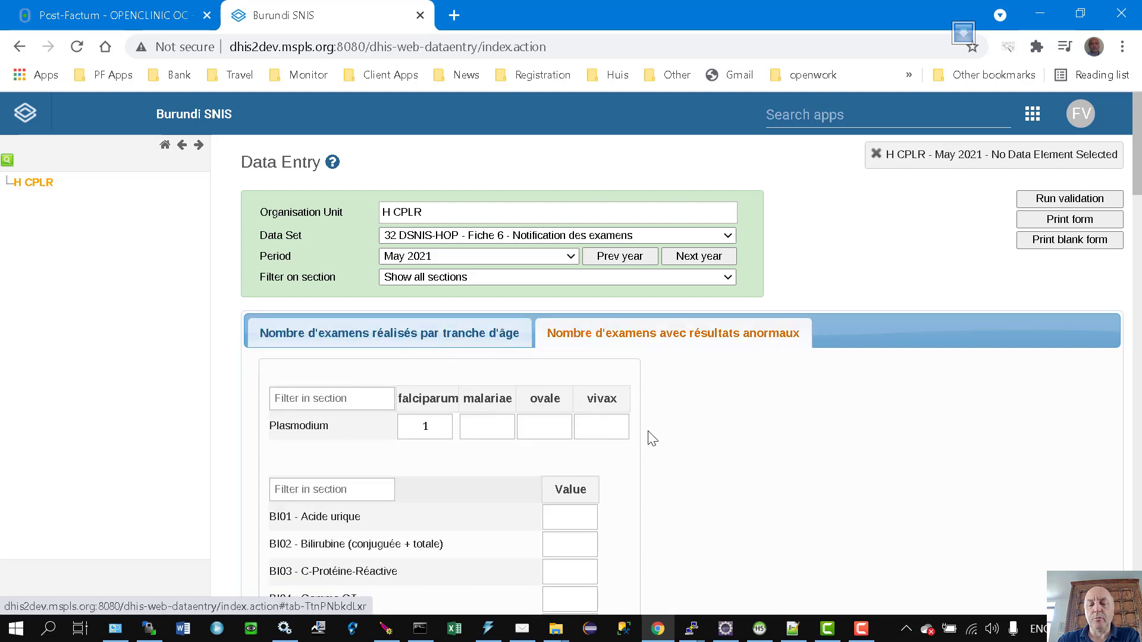
scroll(743, 511, down, 6)
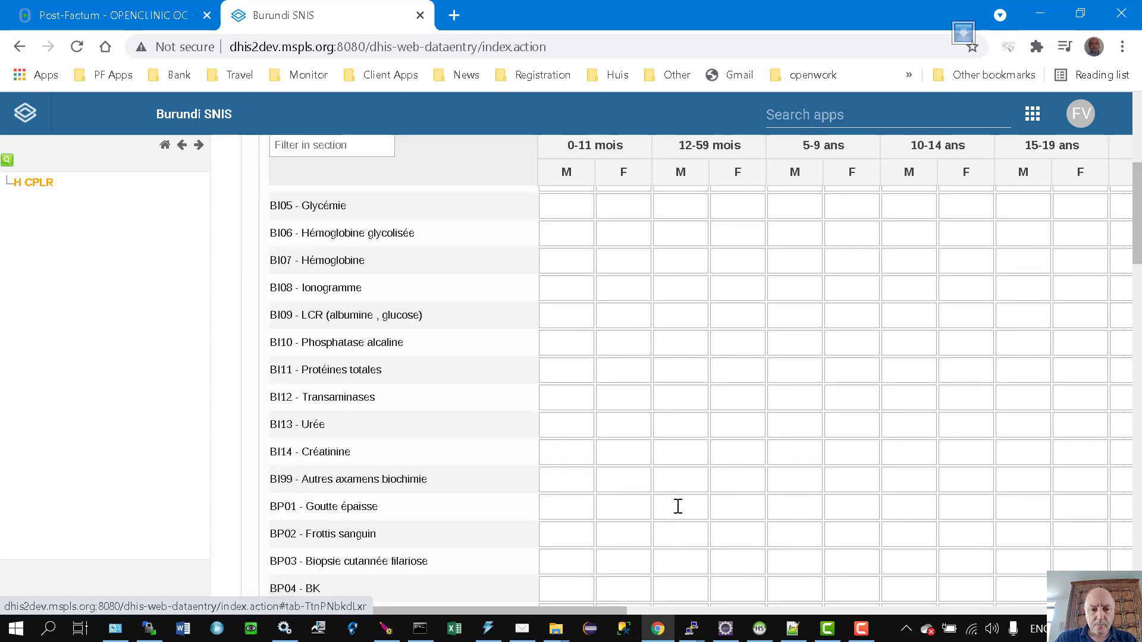
Step: In Notepad++, compare the abnormal laboratory exams dataset of test.6.xml with the medical imaging dataset that follows it
key(alt+Tab)
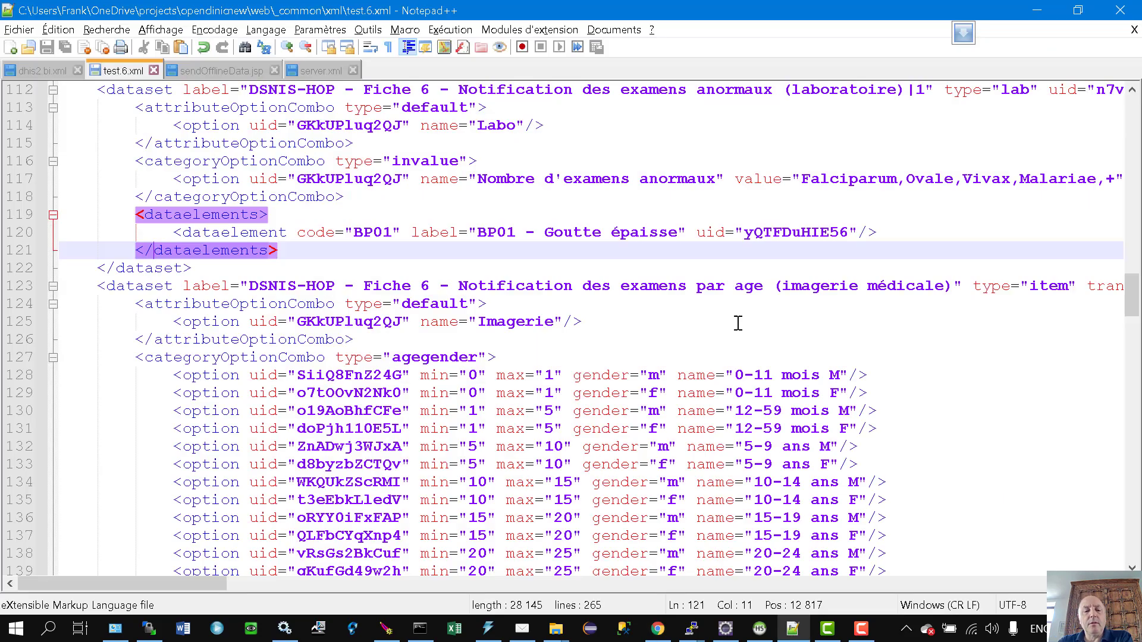
click(568, 249)
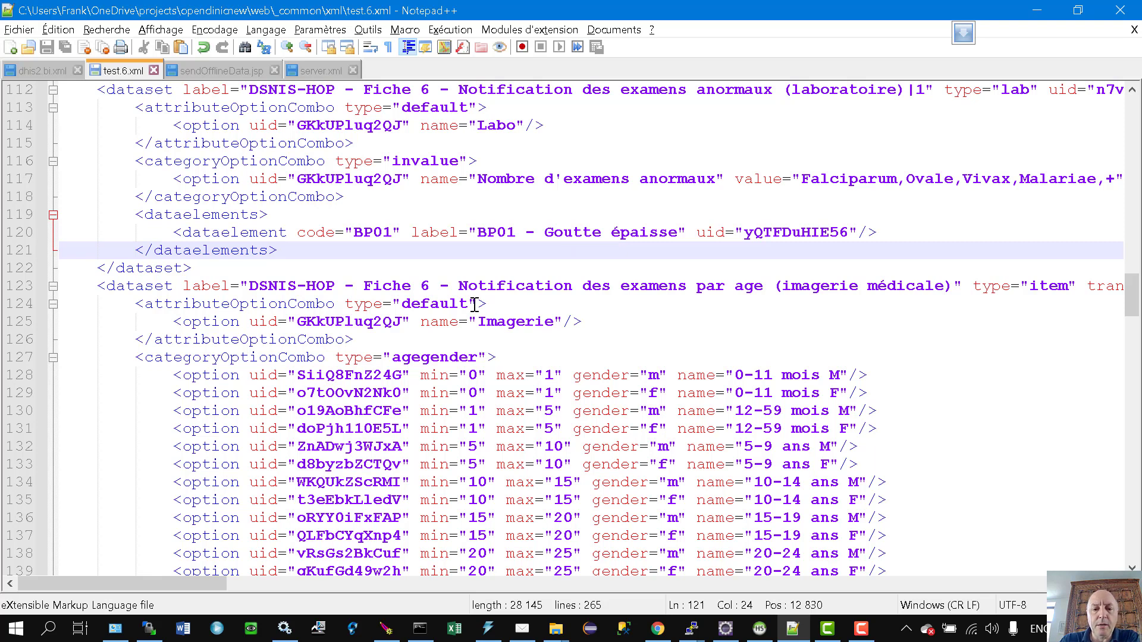
scroll(438, 196, down, 2)
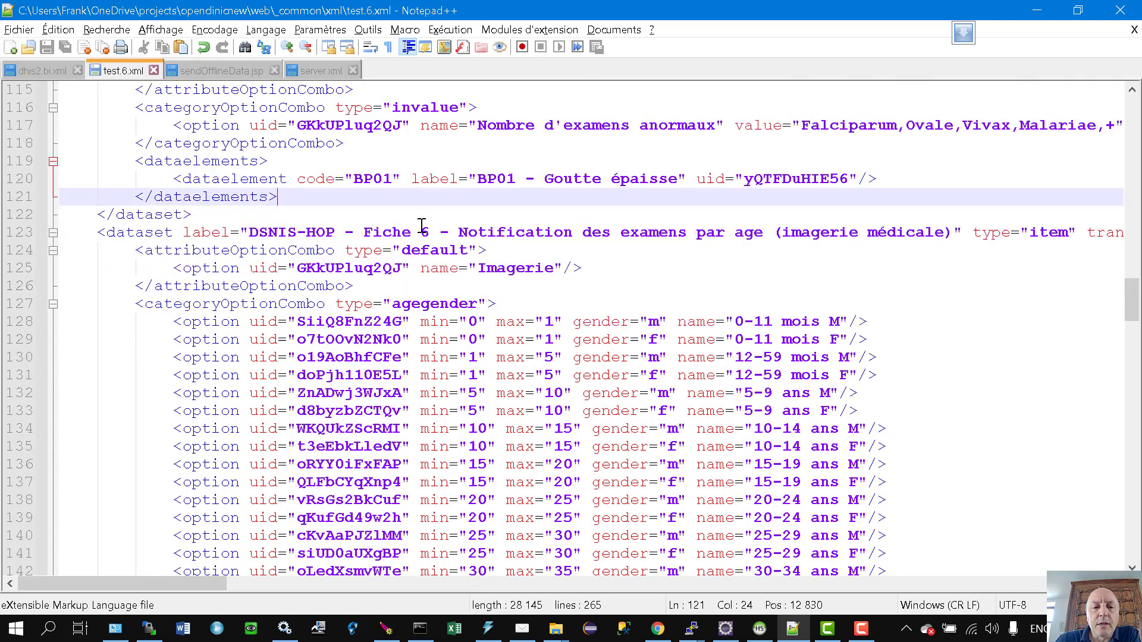
scroll(694, 152, up, 2)
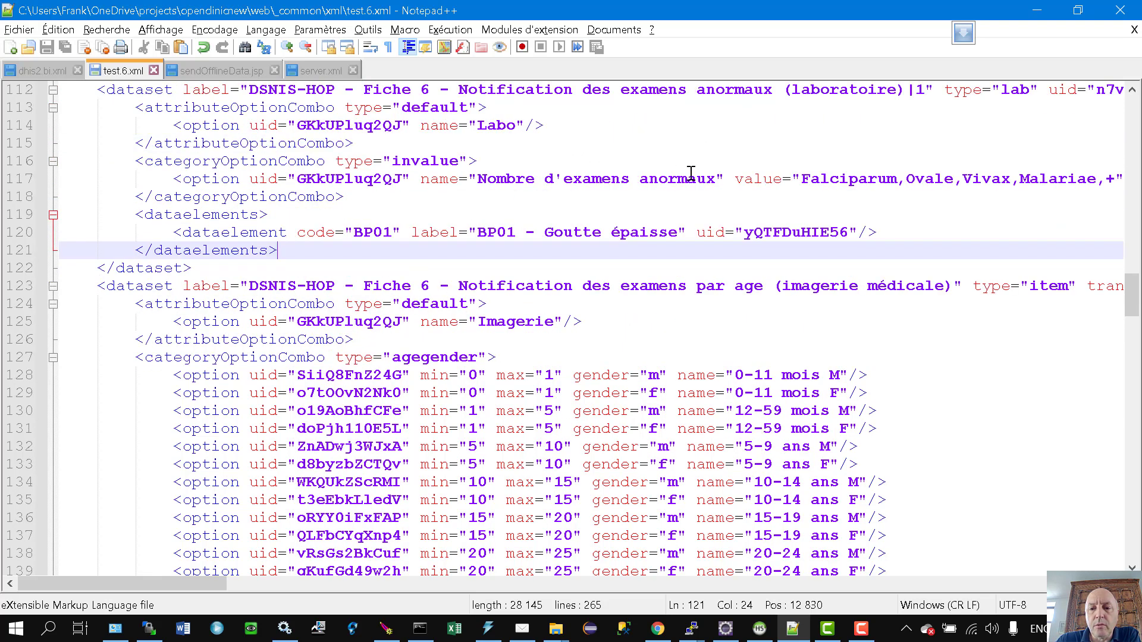
scroll(619, 197, down, 2)
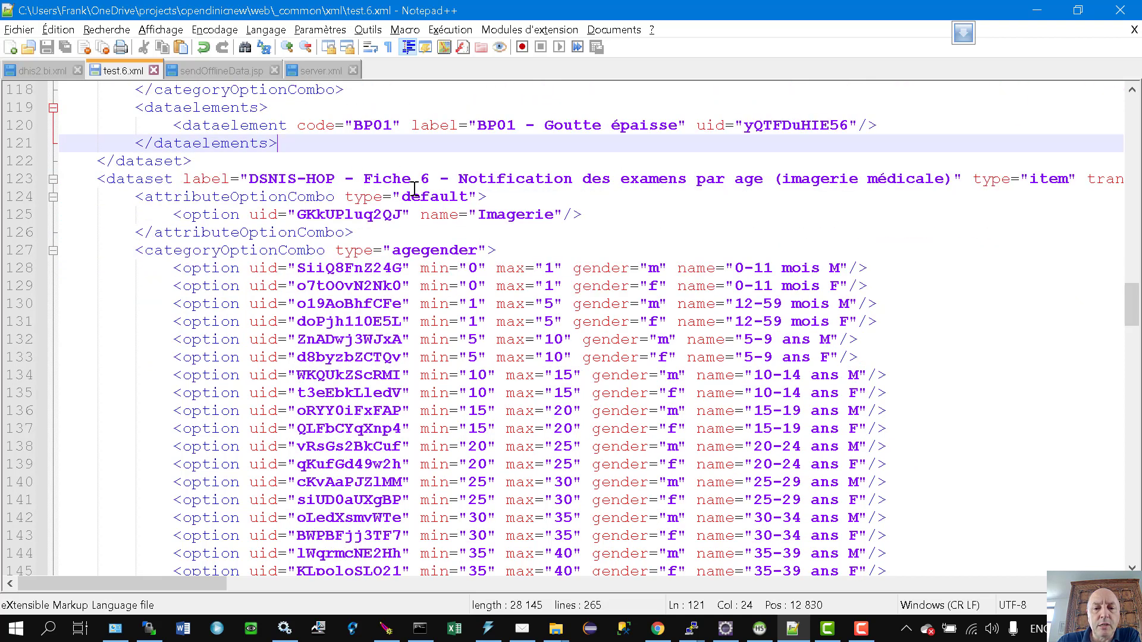
Step: Examine the label, transactiontype, itemtype and uid attributes of the "imagerie médicale" dataset on line 123
drag(464, 181, 955, 181)
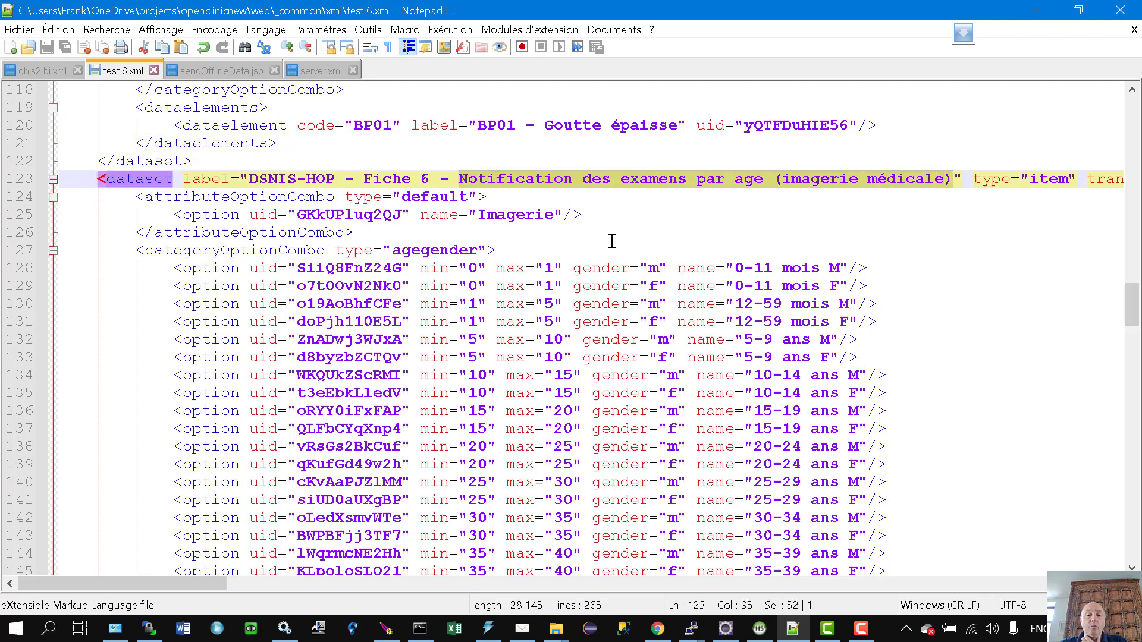
drag(184, 581, 608, 577)
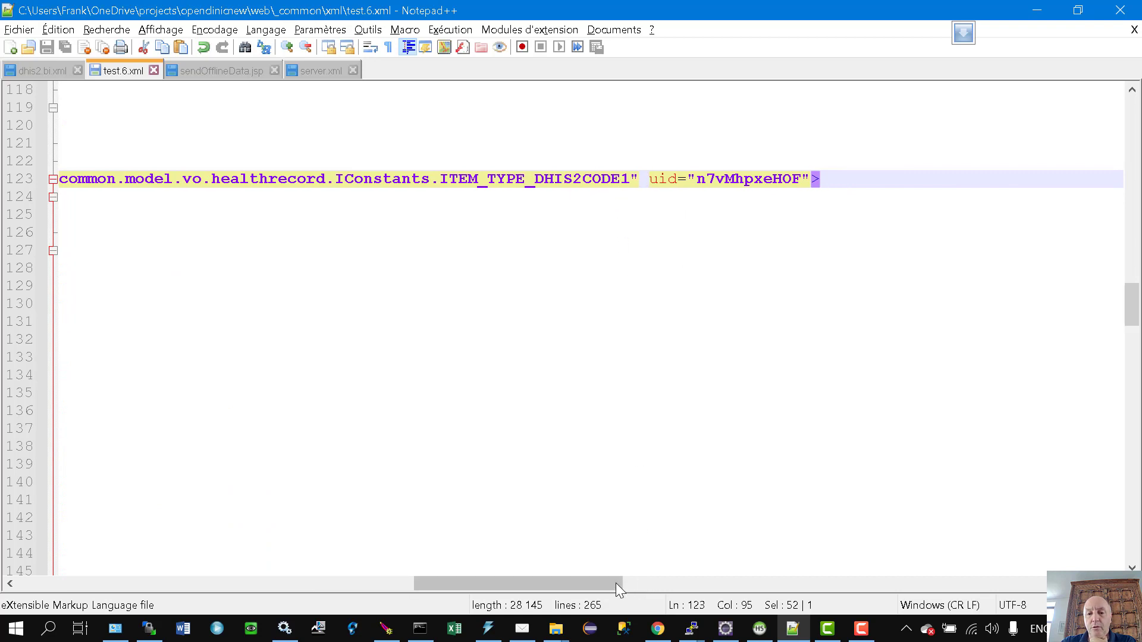
drag(579, 583, 380, 583)
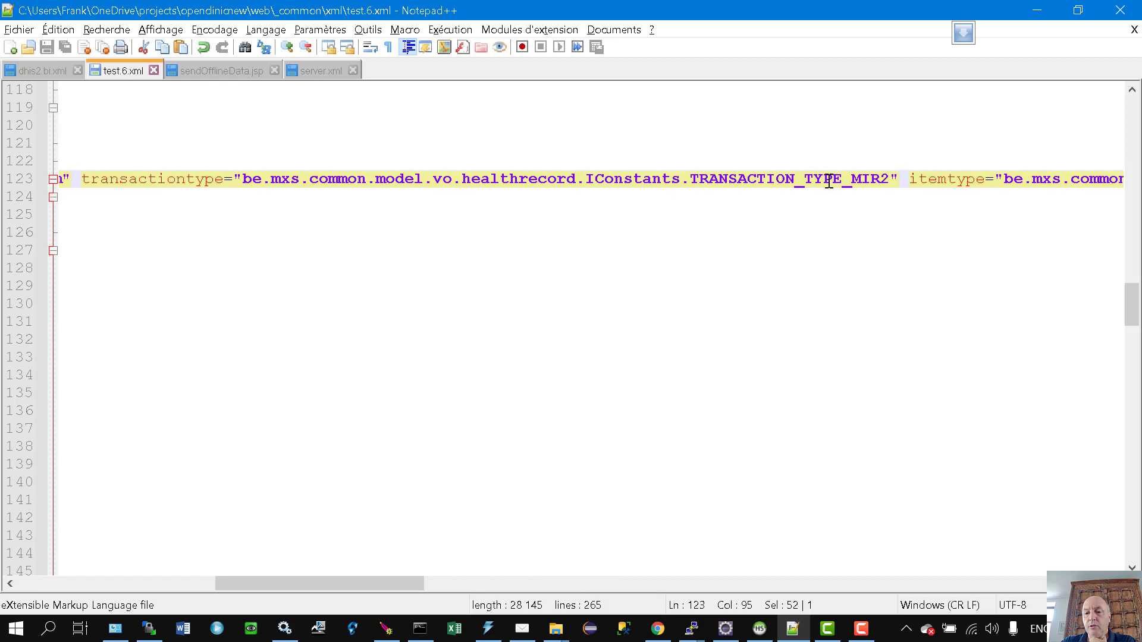
drag(400, 584, 202, 580)
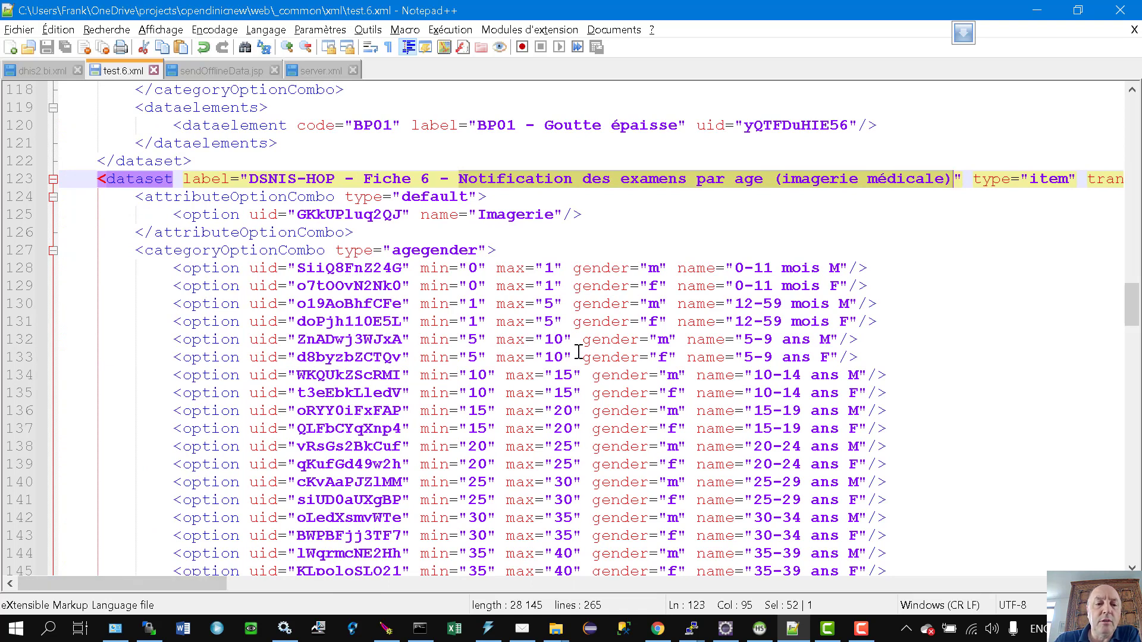
Step: Examine the uid of the "Imagerie" attribute option and the agegender category options of the medical imaging dataset
double_click(332, 211)
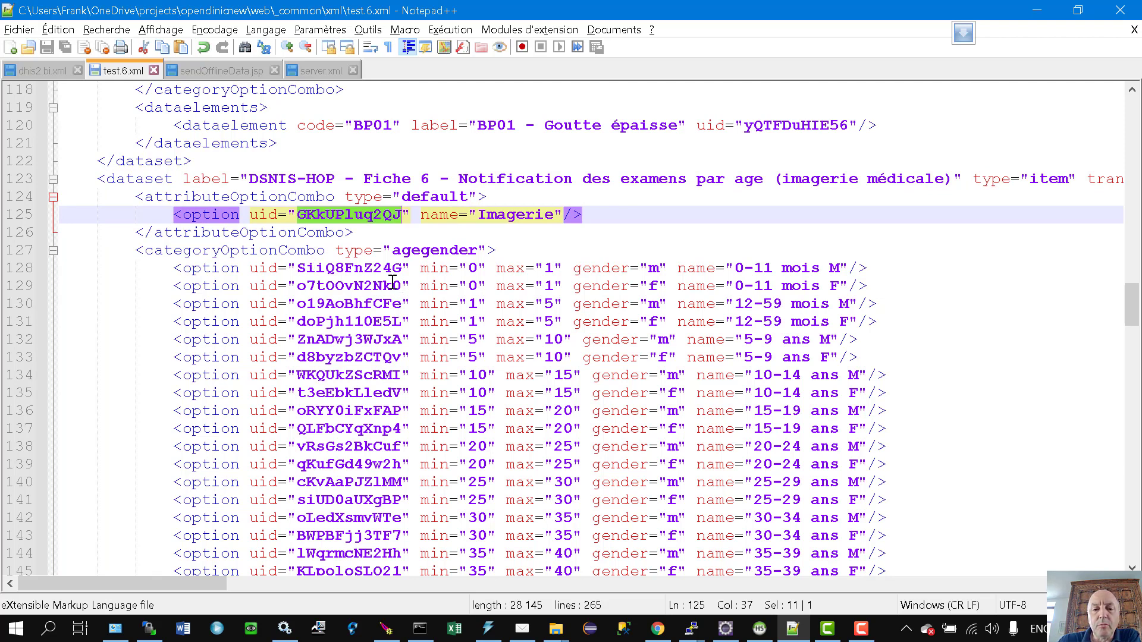
scroll(402, 311, down, 4)
scroll(380, 202, up, 2)
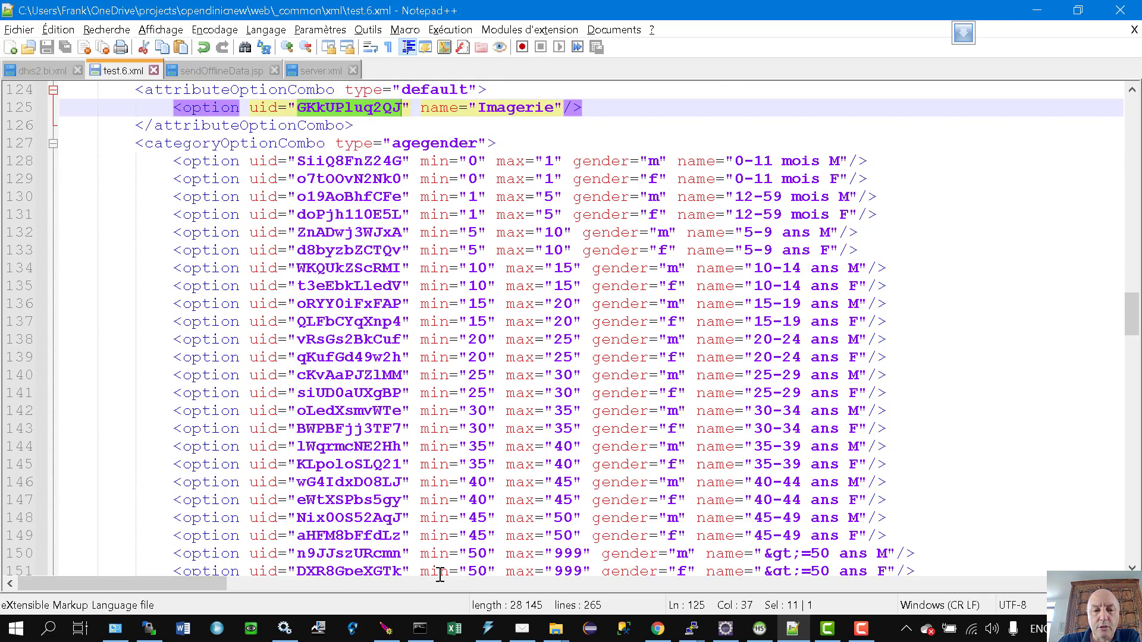
Step: Switch to OpenClinic in Chrome and open the DHIS2 explorer (Explorateur du DHIS2) from the system management page
click(657, 629)
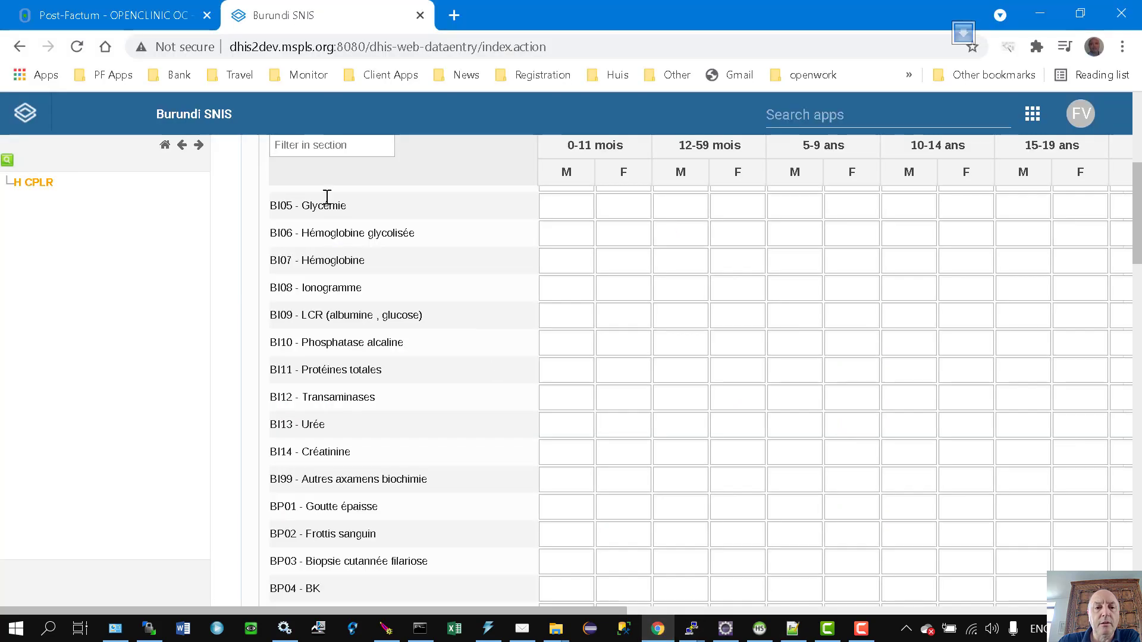
click(119, 15)
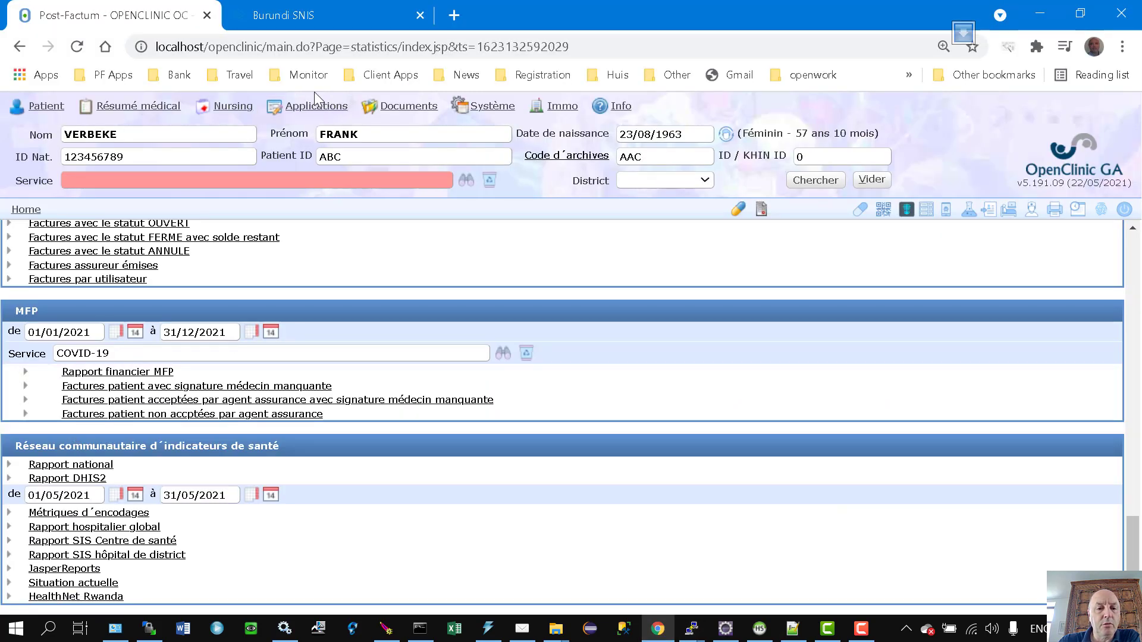
mouse_move(468, 111)
click(481, 220)
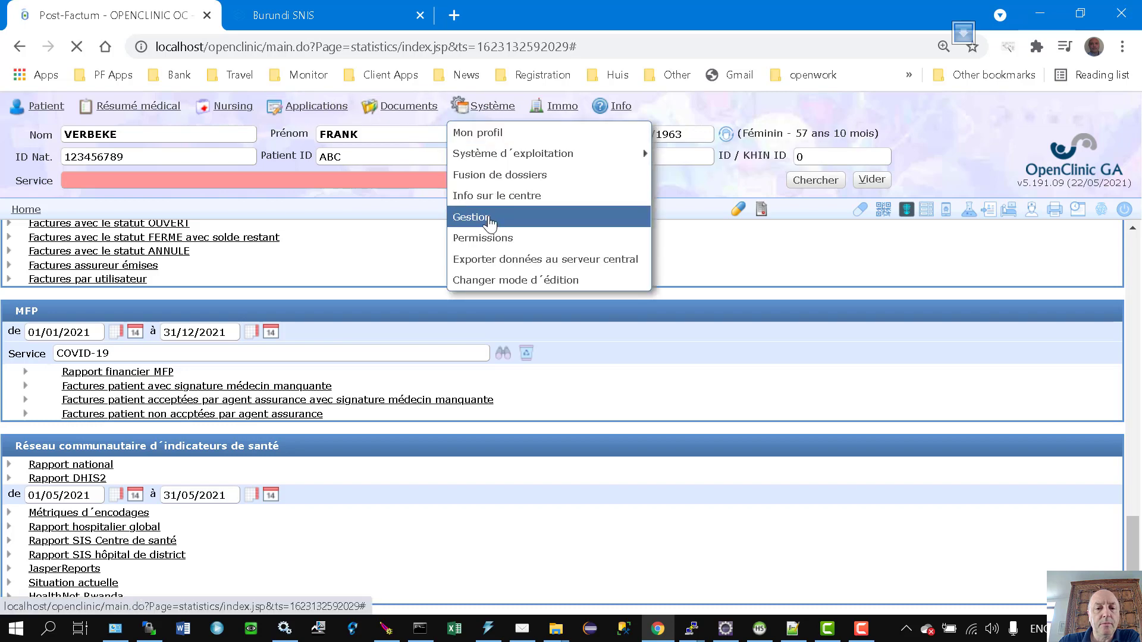
scroll(209, 466, down, 10)
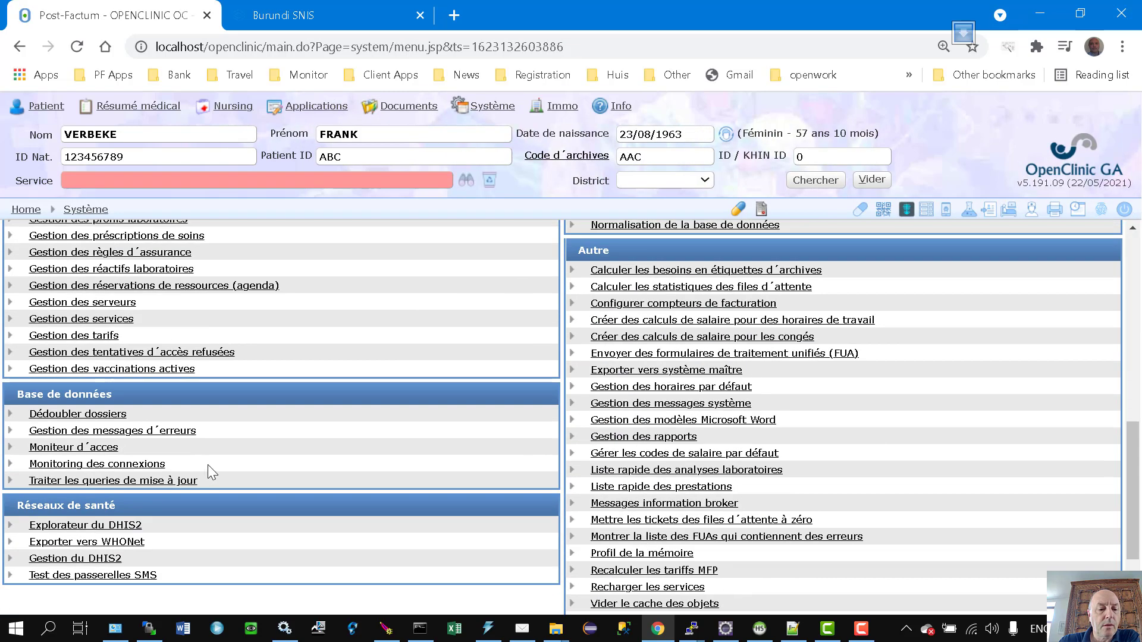
click(106, 526)
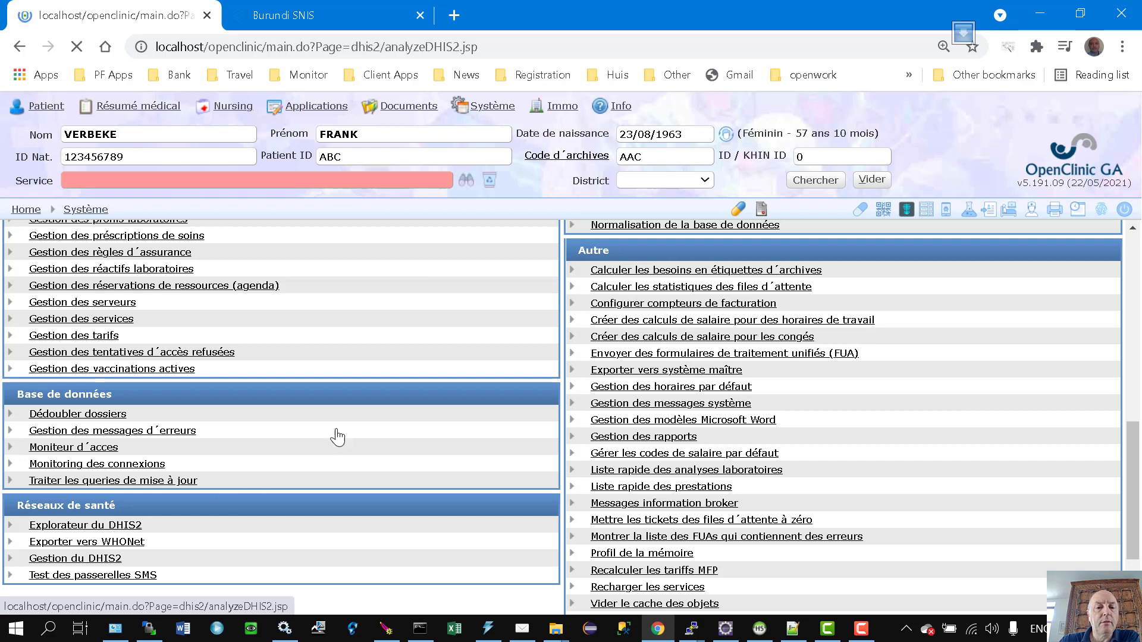
Step: Search the DHIS2 datasets for "6" and open "32 DSNIS-HOP - Fiche 6 - Notification des examens"
click(403, 256)
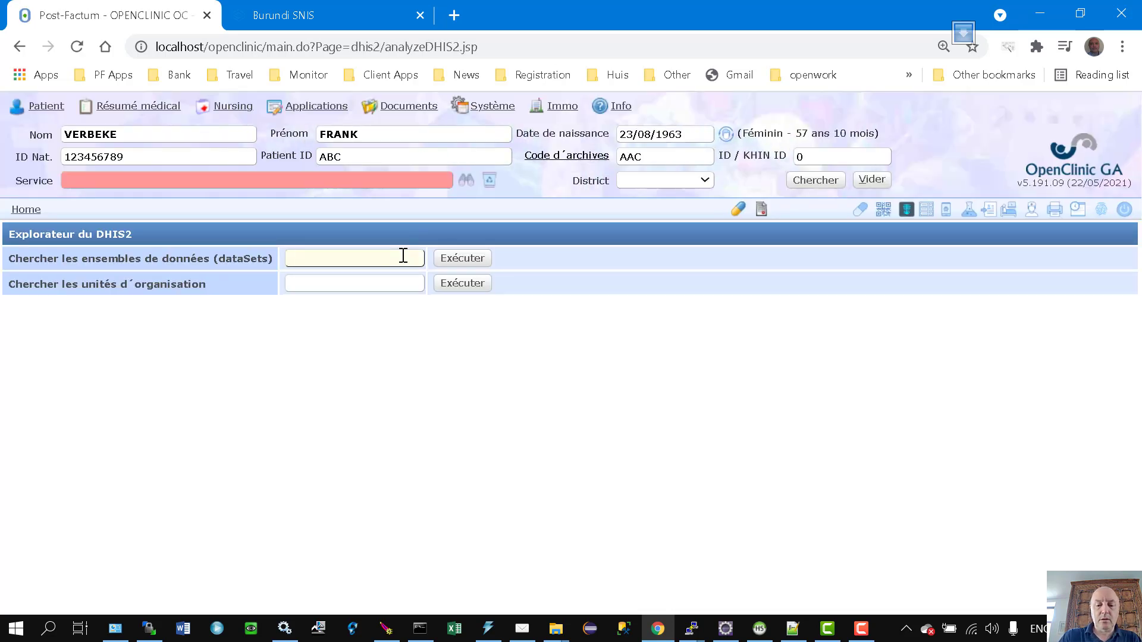
text(a)
key(Return)
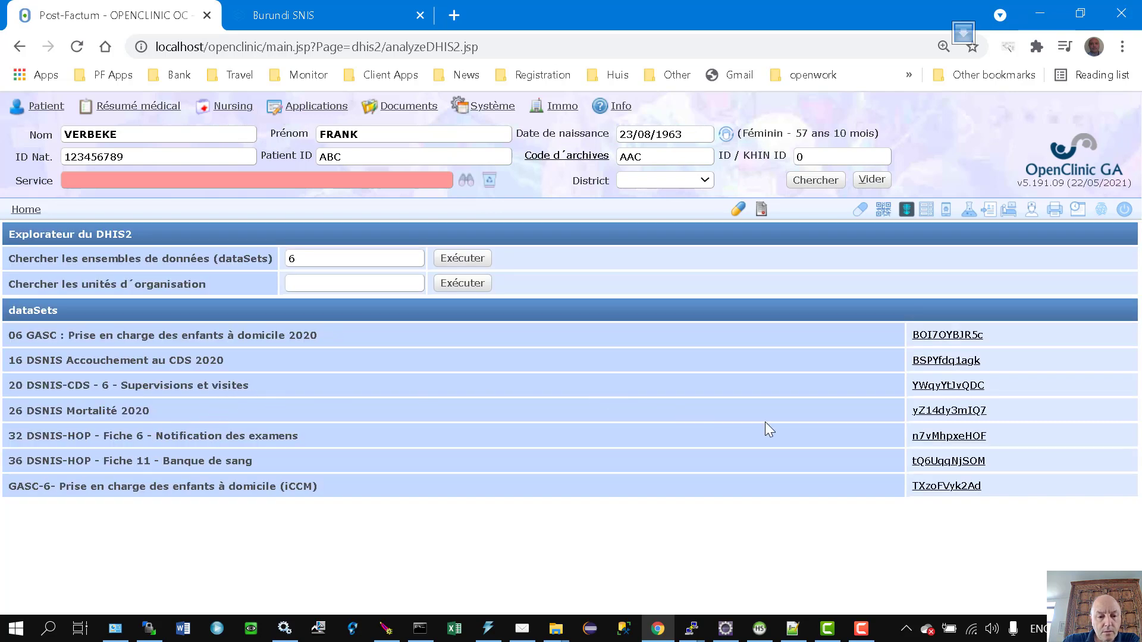
click(930, 439)
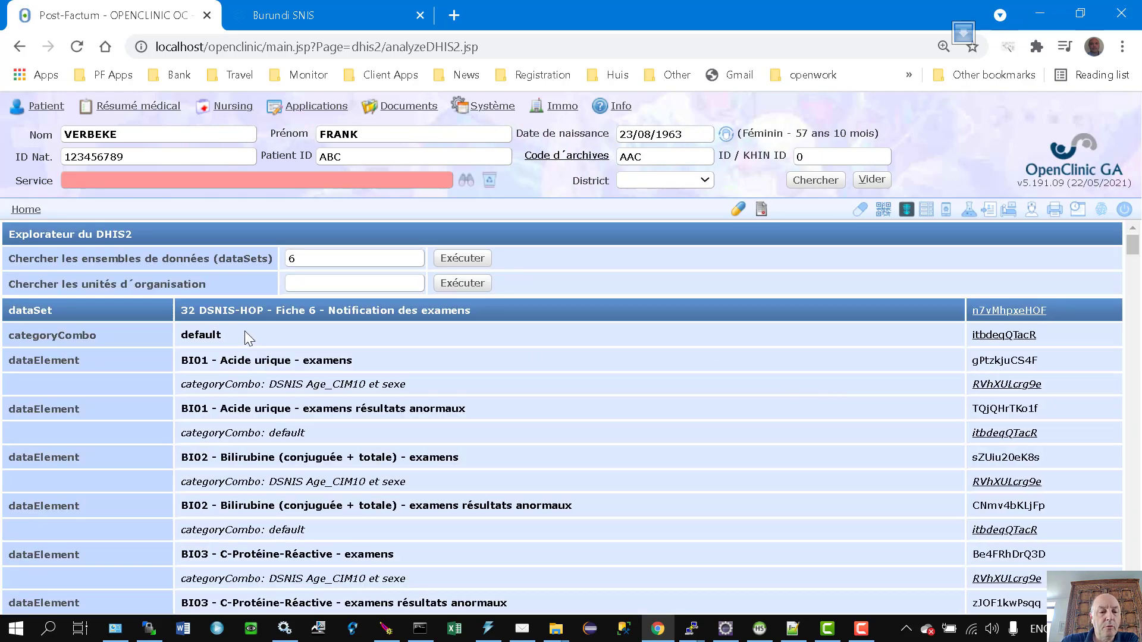
Step: Examine the categoryCombo of the Fiche 6 dataset and of its "BI01 - Acide urique - examens résultats anormaux" data element
drag(244, 330, 149, 326)
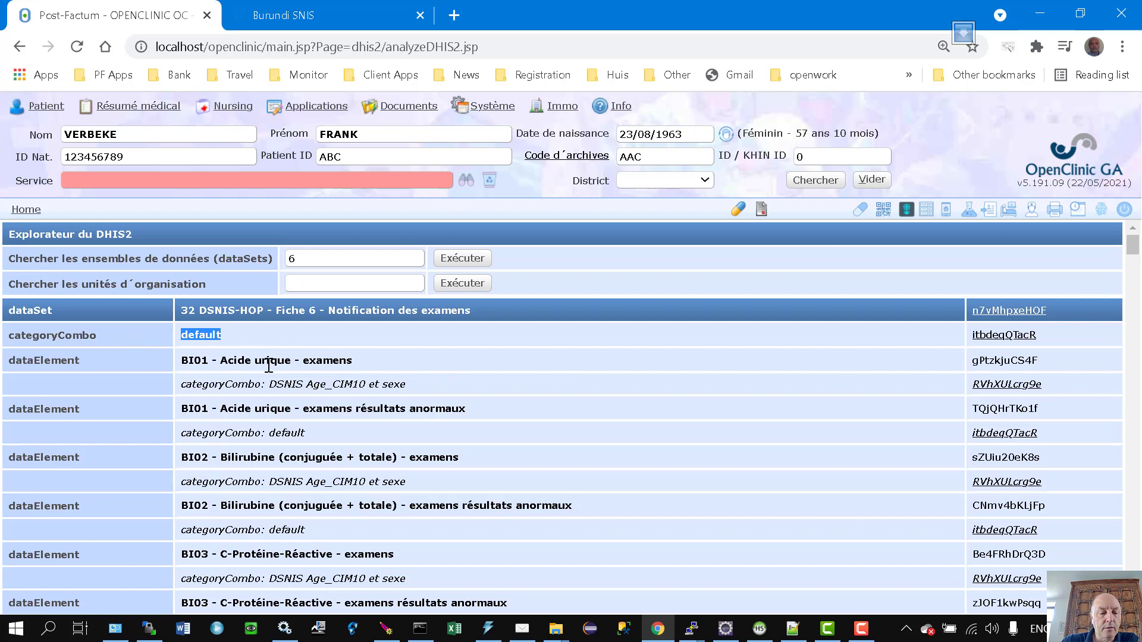
scroll(427, 381, down, 1)
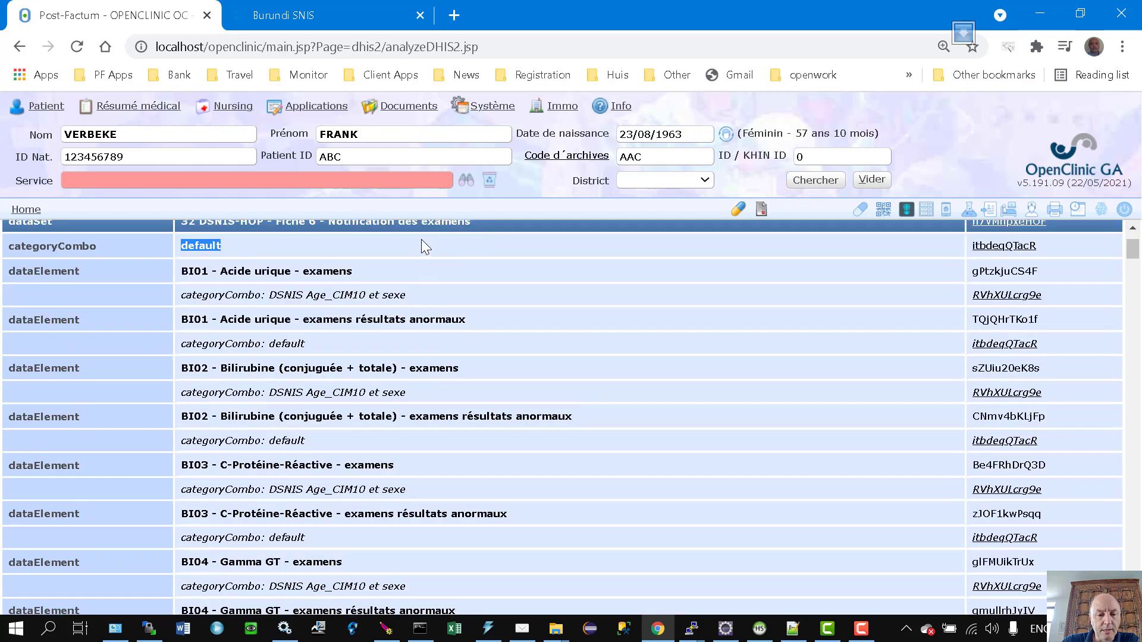
drag(303, 321, 453, 326)
drag(211, 345, 300, 339)
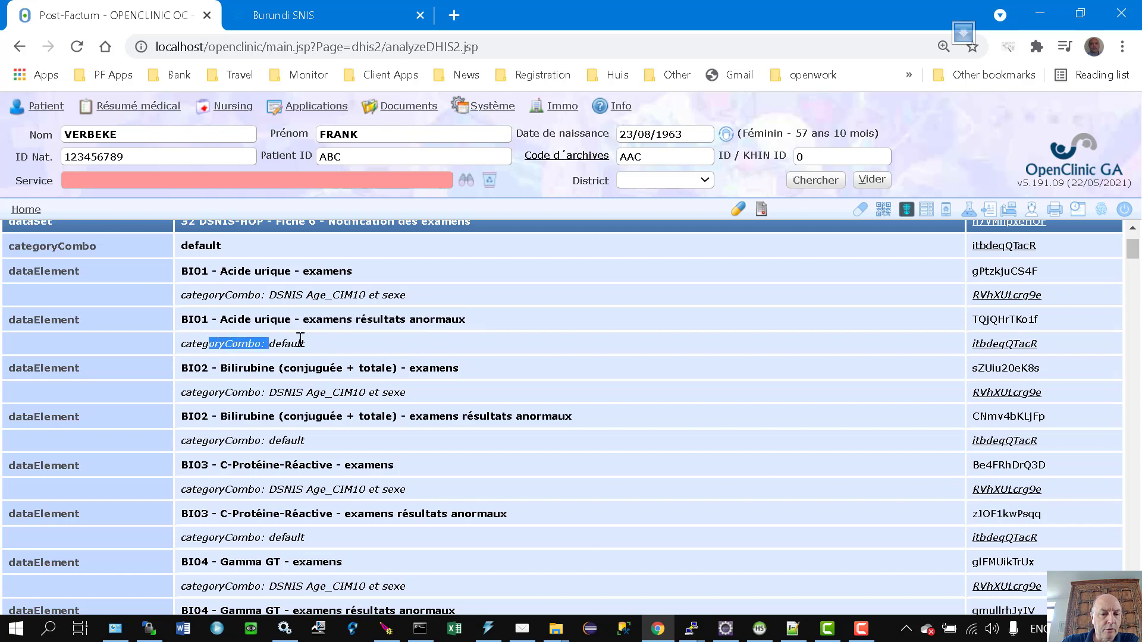
click(315, 342)
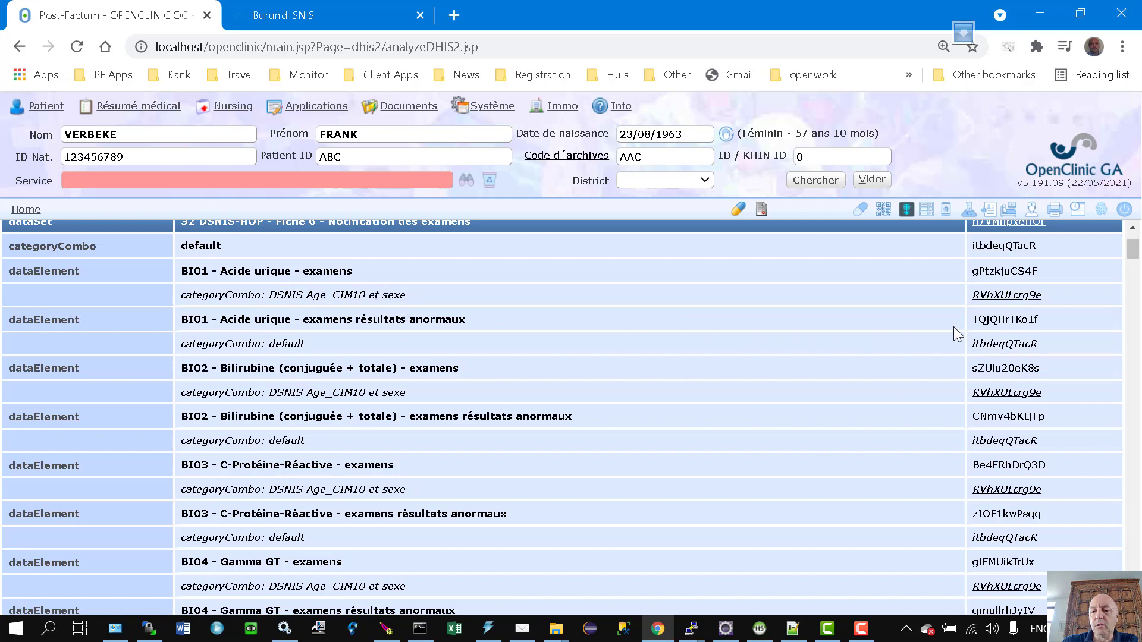
Step: Open the "DSNIS Age_CIM10 et sexe" category combo of "BI01 - Acide urique - examens" and review its age and gender option uids
click(1005, 295)
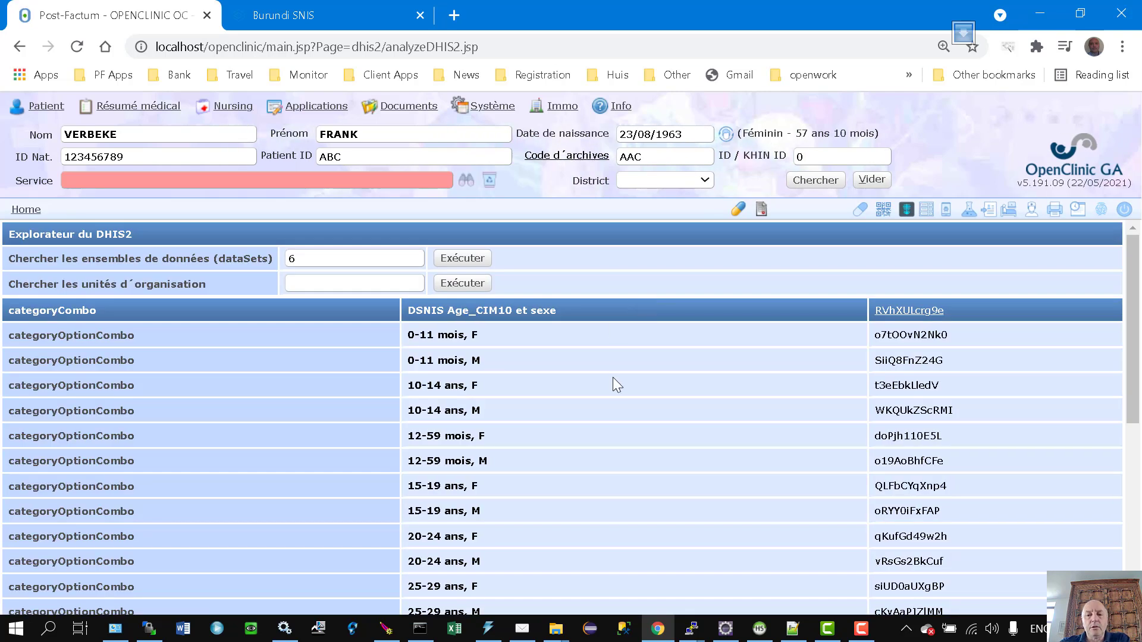
scroll(773, 361, down, 1)
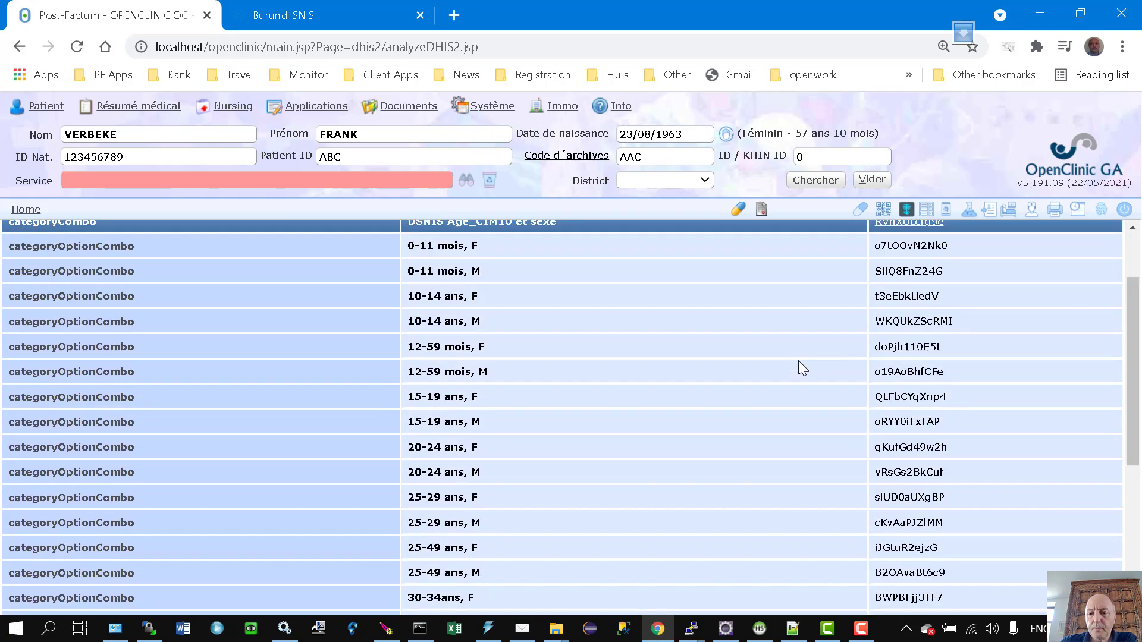
scroll(913, 298, down, 4)
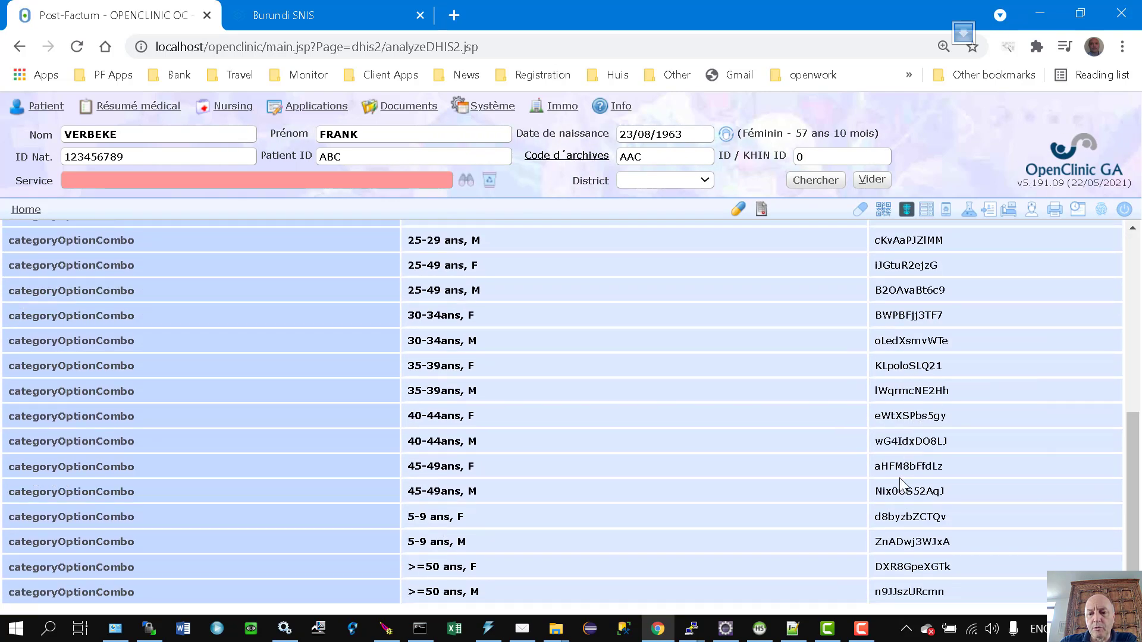
scroll(905, 470, up, 2)
scroll(905, 469, up, 3)
scroll(910, 461, down, 4)
scroll(904, 473, up, 4)
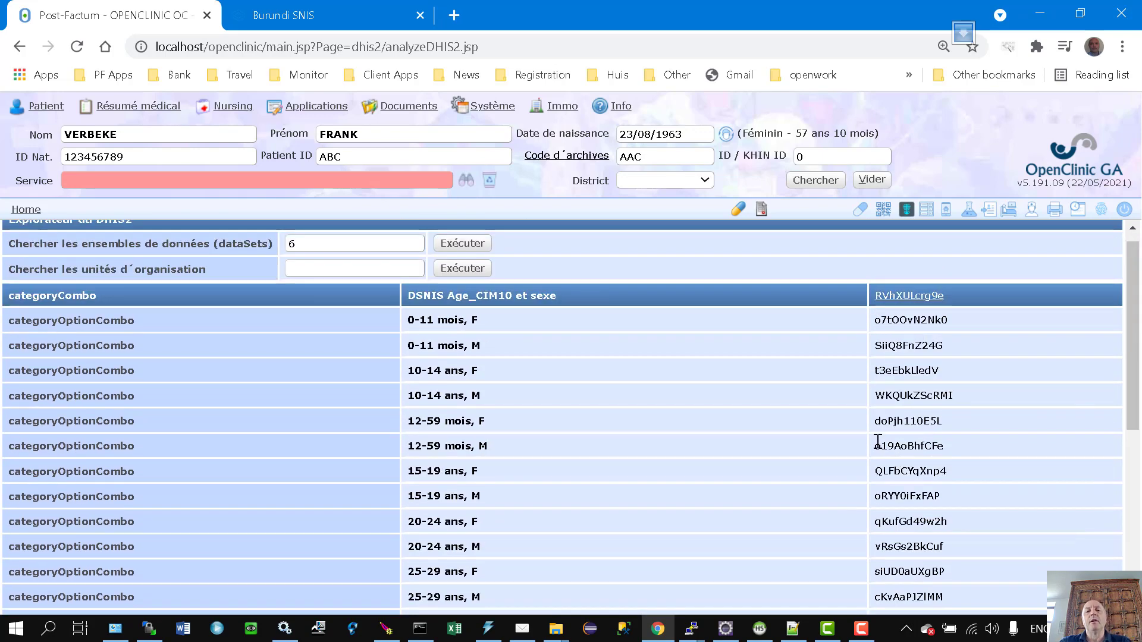
Step: In Notepad++, check the agegender option uids of the medical imaging dataset, starting with "0-11 mois M" on line 128
click(792, 632)
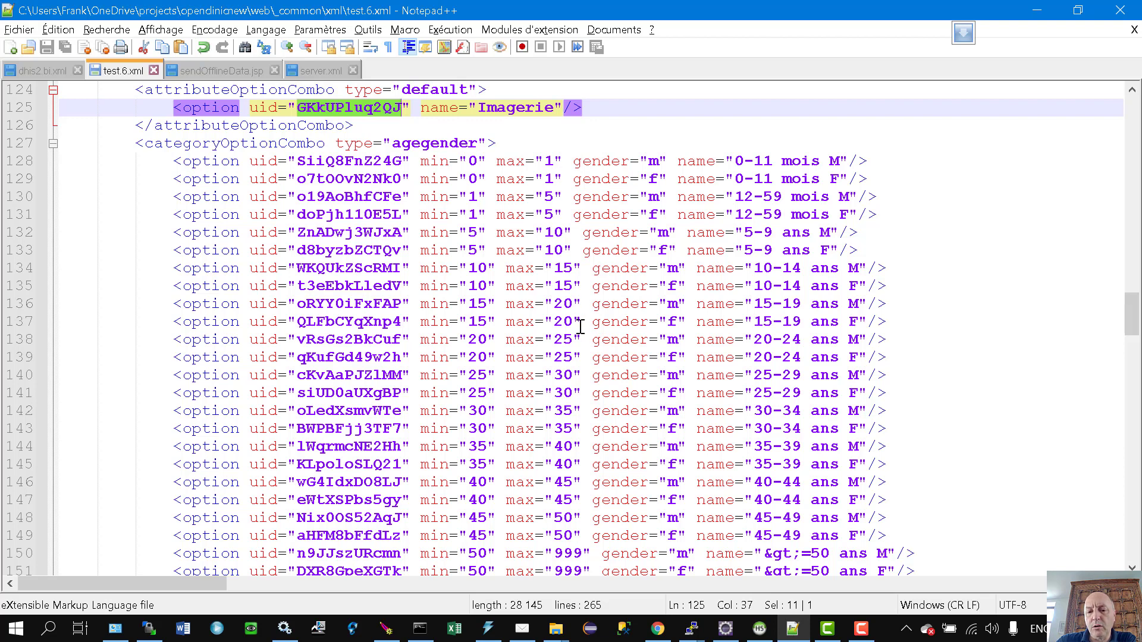
scroll(582, 338, down, 3)
scroll(582, 339, up, 4)
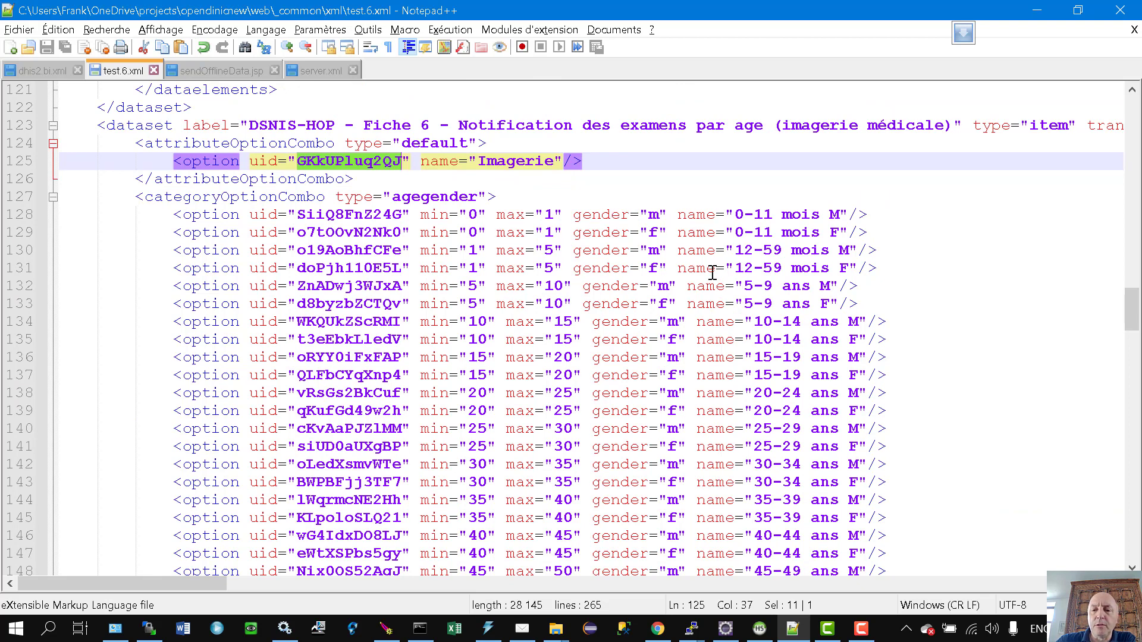
double_click(344, 212)
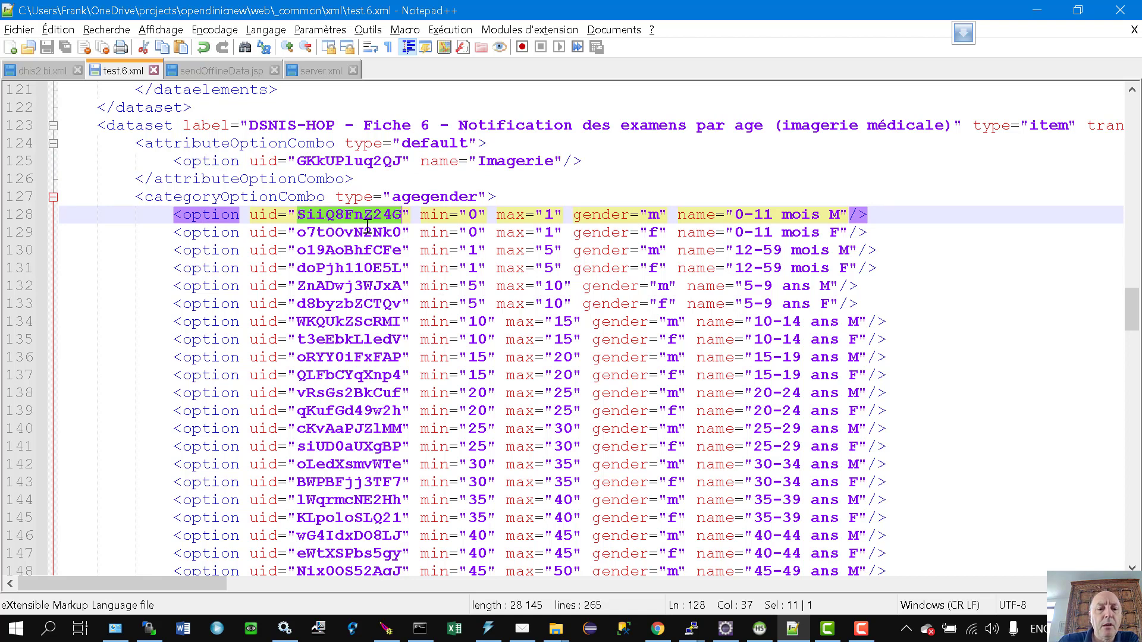
Step: Examine the outputItemValue, label and uid attributes of the medical imaging data elements, particularly "RX07 - Scanner" on line 163
scroll(429, 257, down, 8)
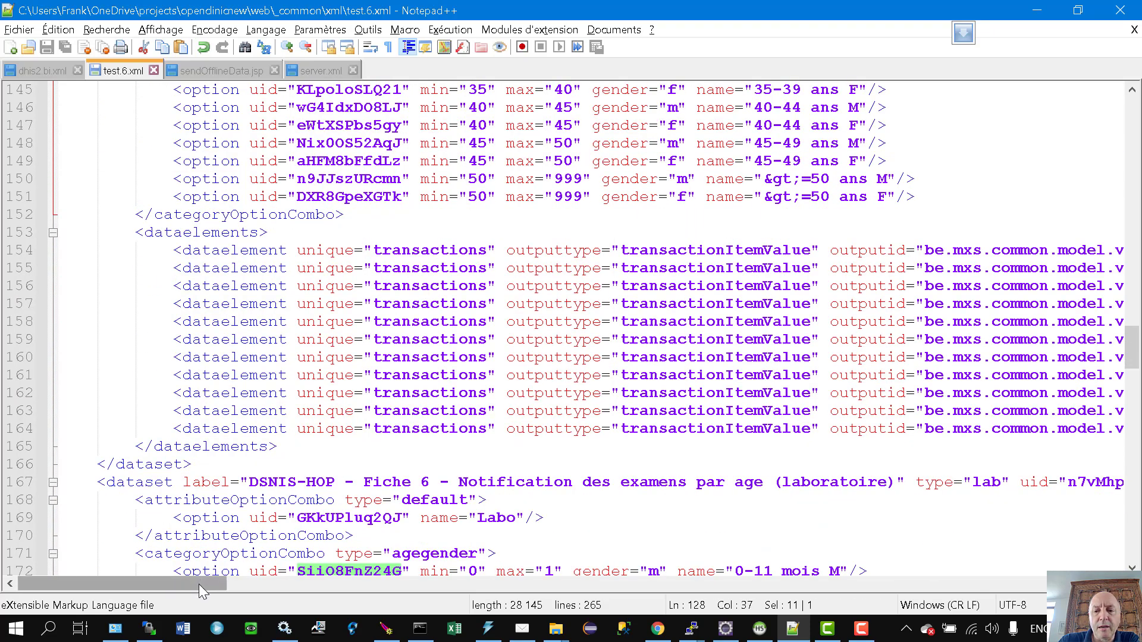
drag(199, 584, 950, 561)
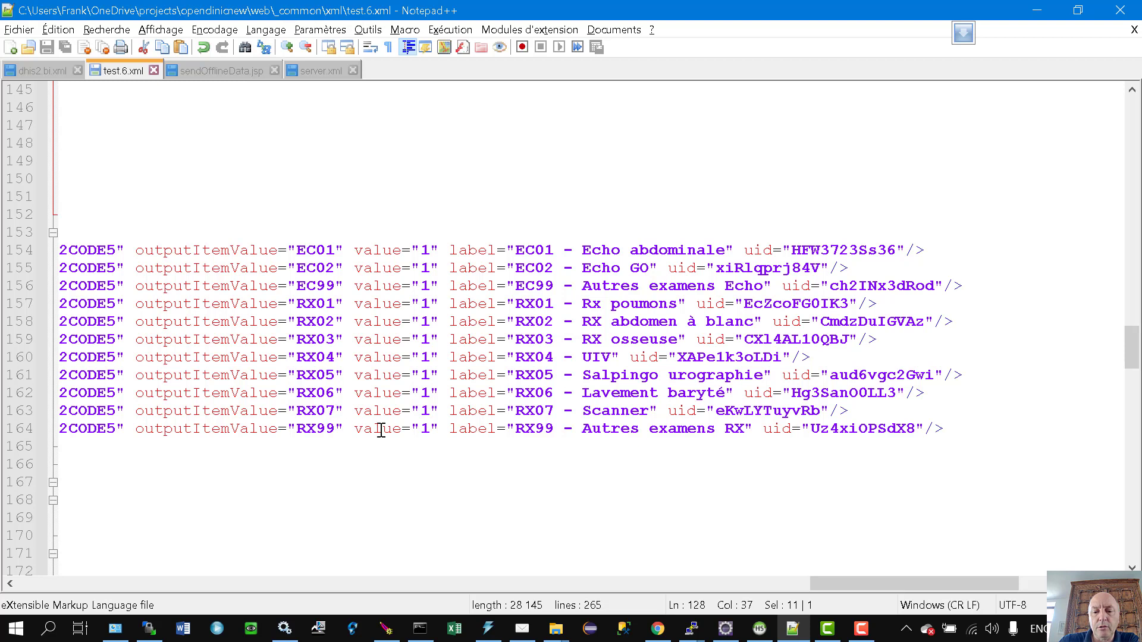
drag(853, 410, 288, 411)
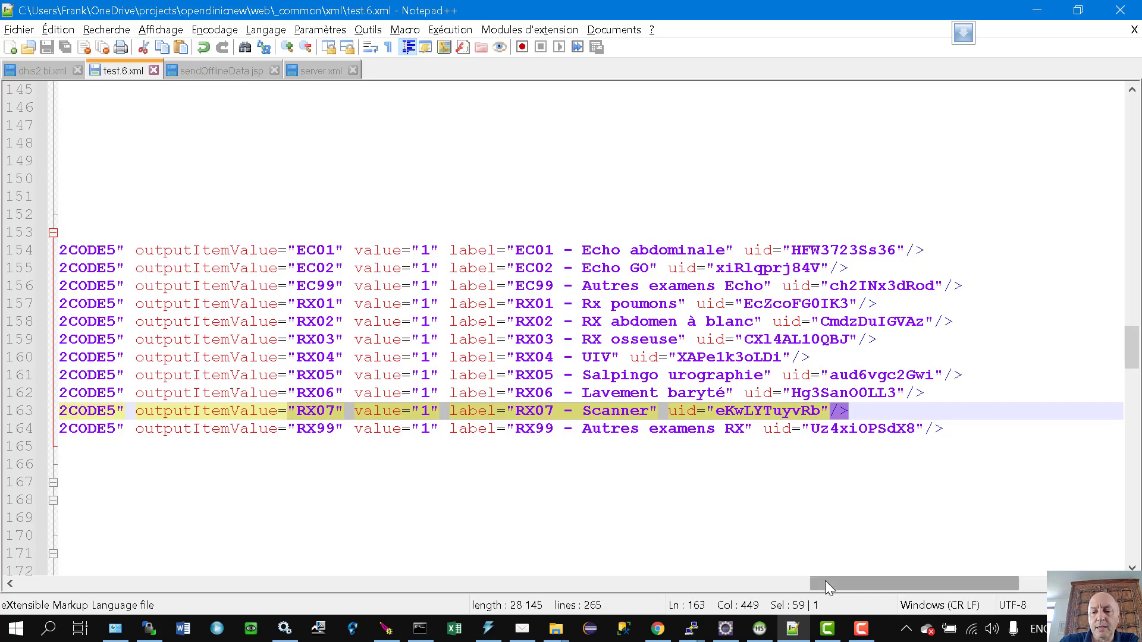
drag(826, 584, 2, 553)
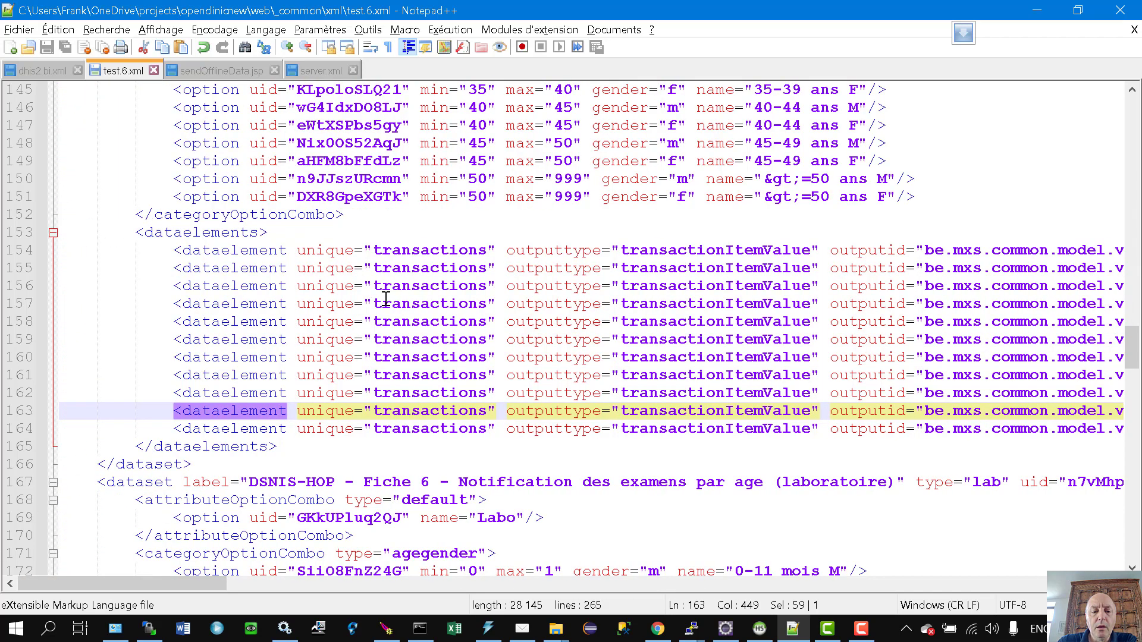
Step: Examine the type and uid attributes of the "Notification des examens par age (laboratoire)" dataset on line 167
scroll(385, 298, down, 5)
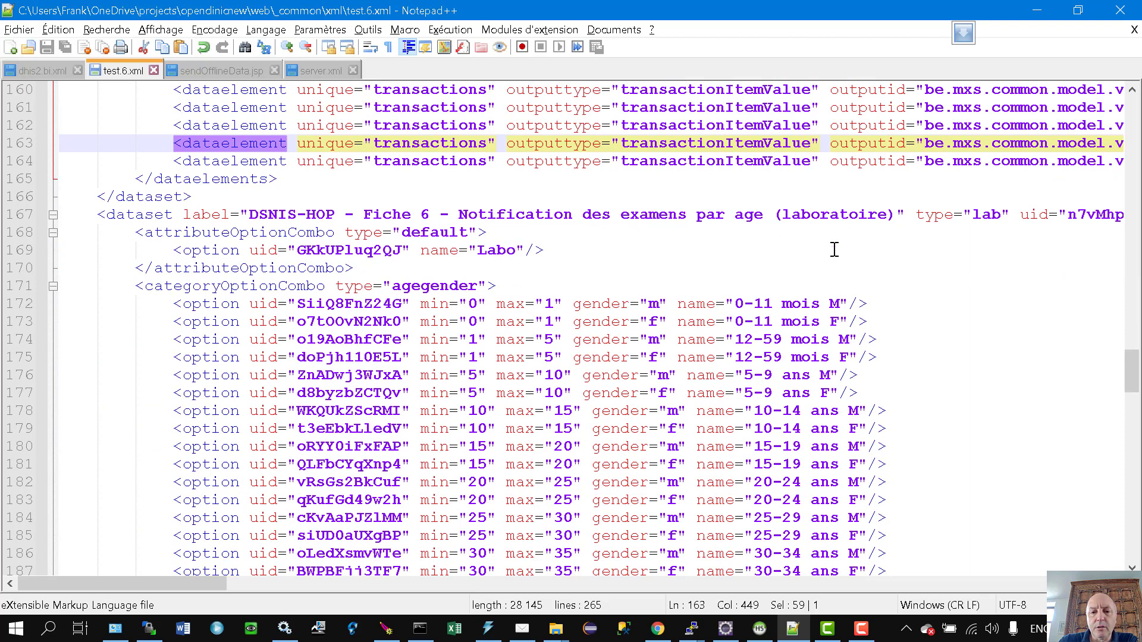
drag(196, 584, 279, 588)
drag(490, 215, 592, 212)
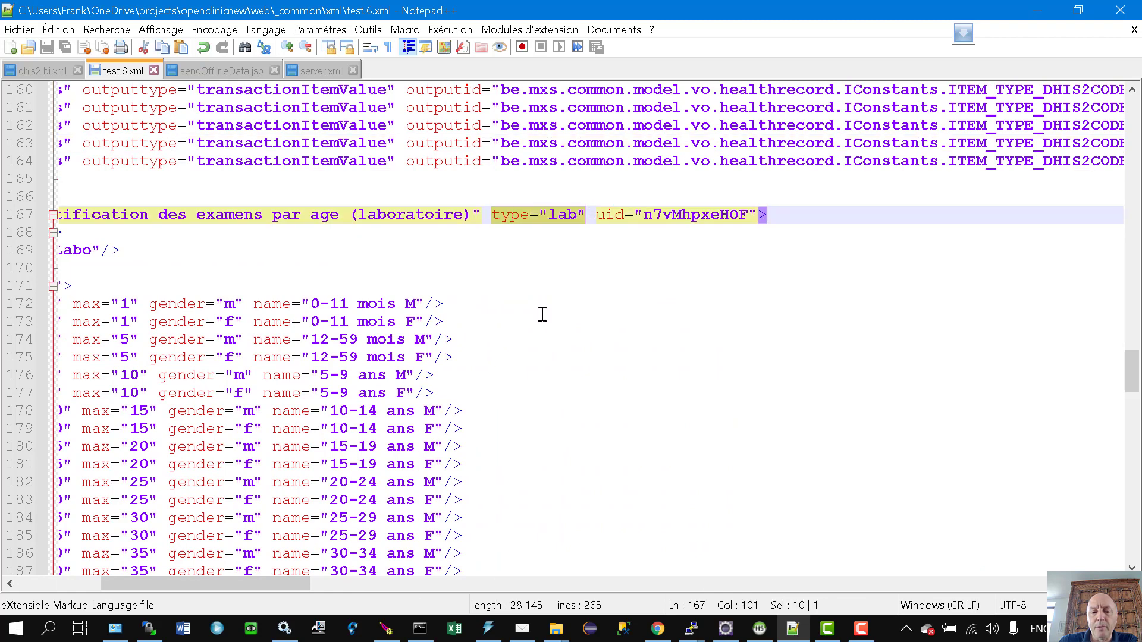
mouse_move(268, 580)
mouse_down()
mouse_move(154, 580)
mouse_move(257, 581)
mouse_up()
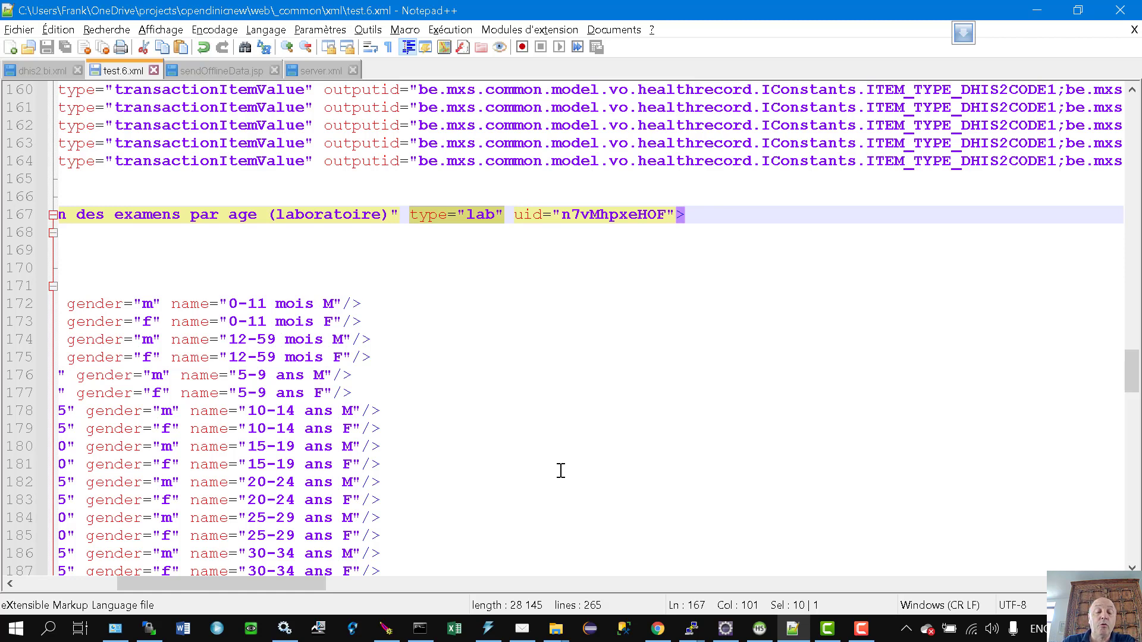
drag(260, 587, 125, 588)
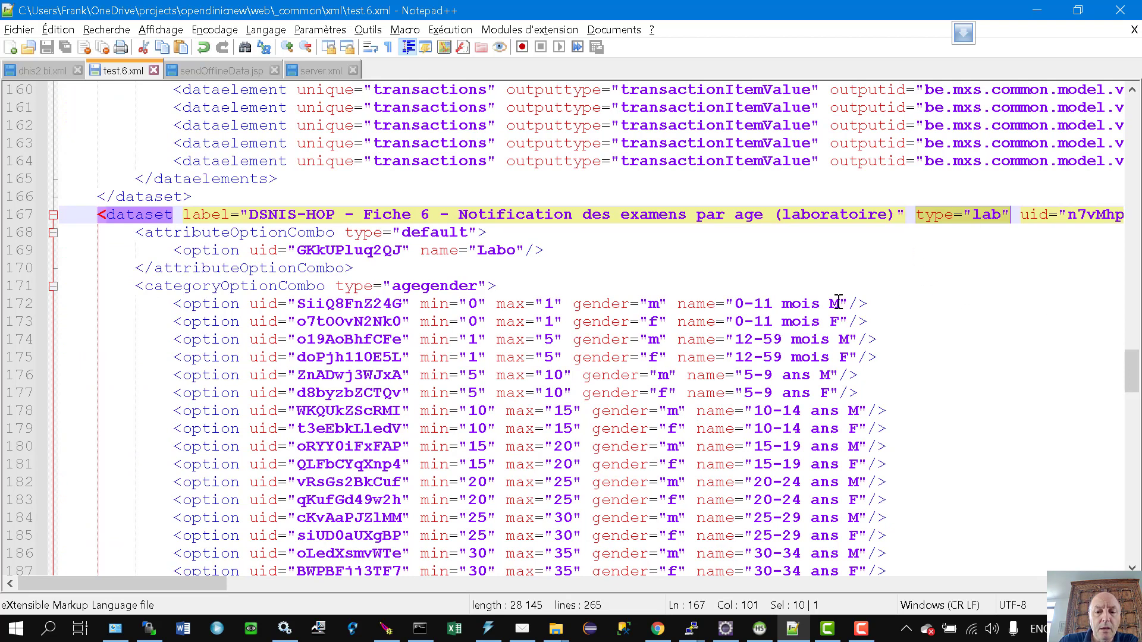
Step: Examine the "Labo" attribute option, the agegender options and the laboratory data elements, including the uid of "BI01 - Acide urique"
double_click(332, 250)
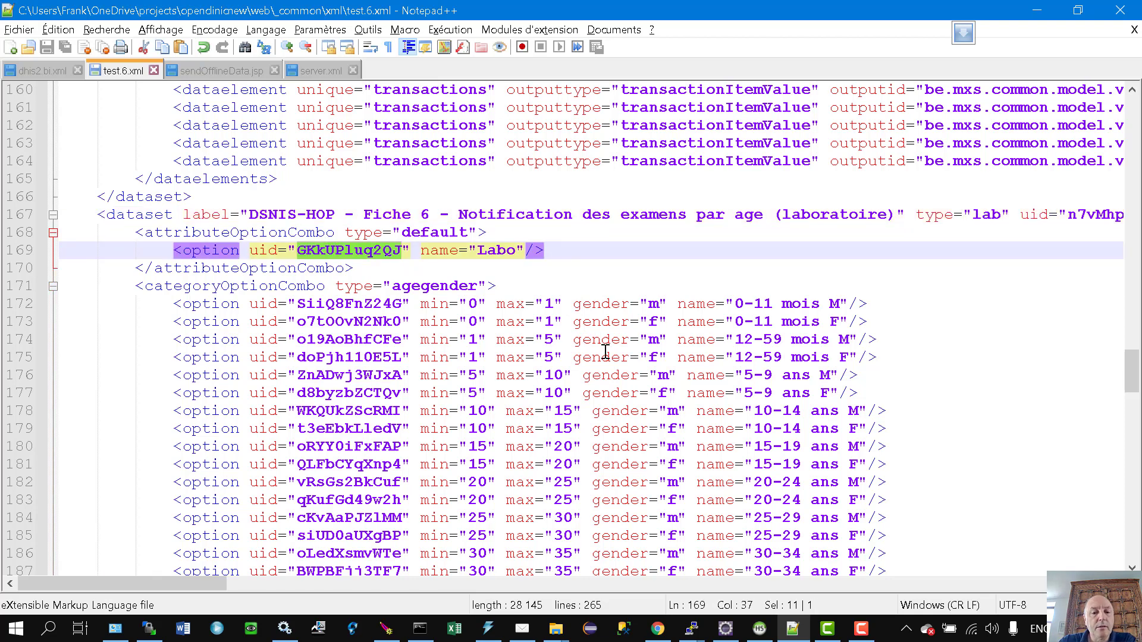
scroll(607, 357, down, 2)
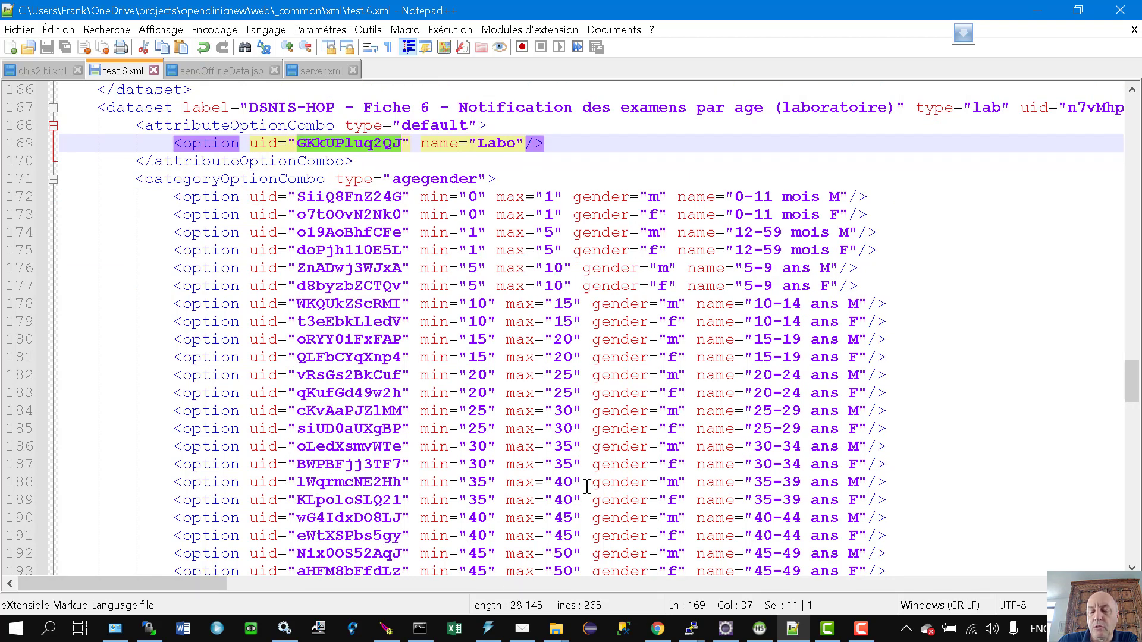
scroll(589, 485, down, 5)
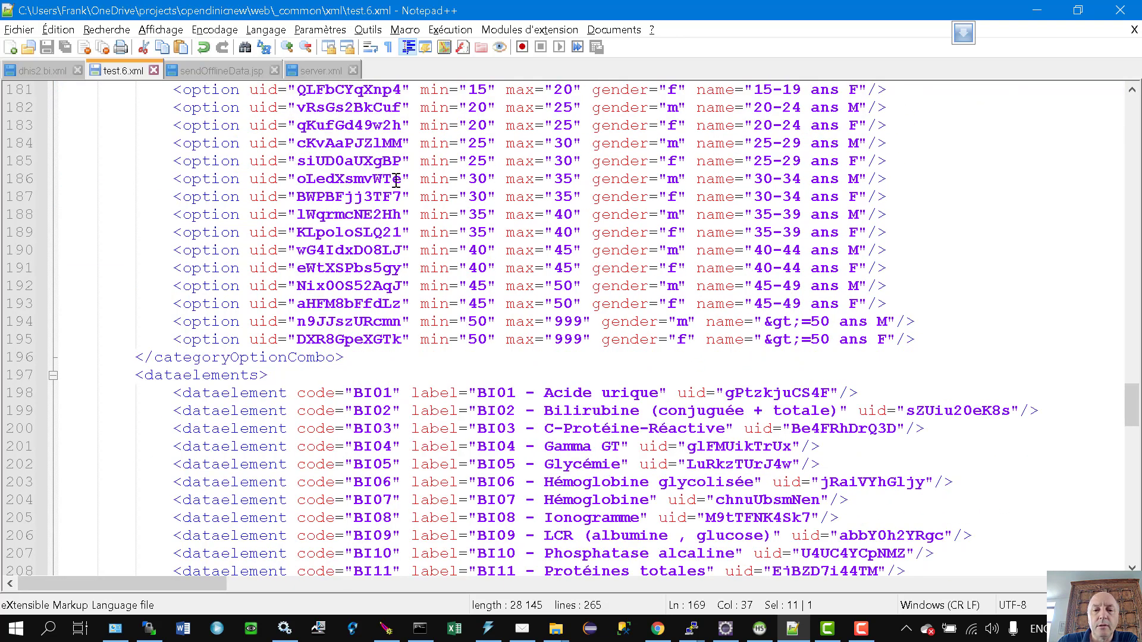
scroll(411, 203, down, 2)
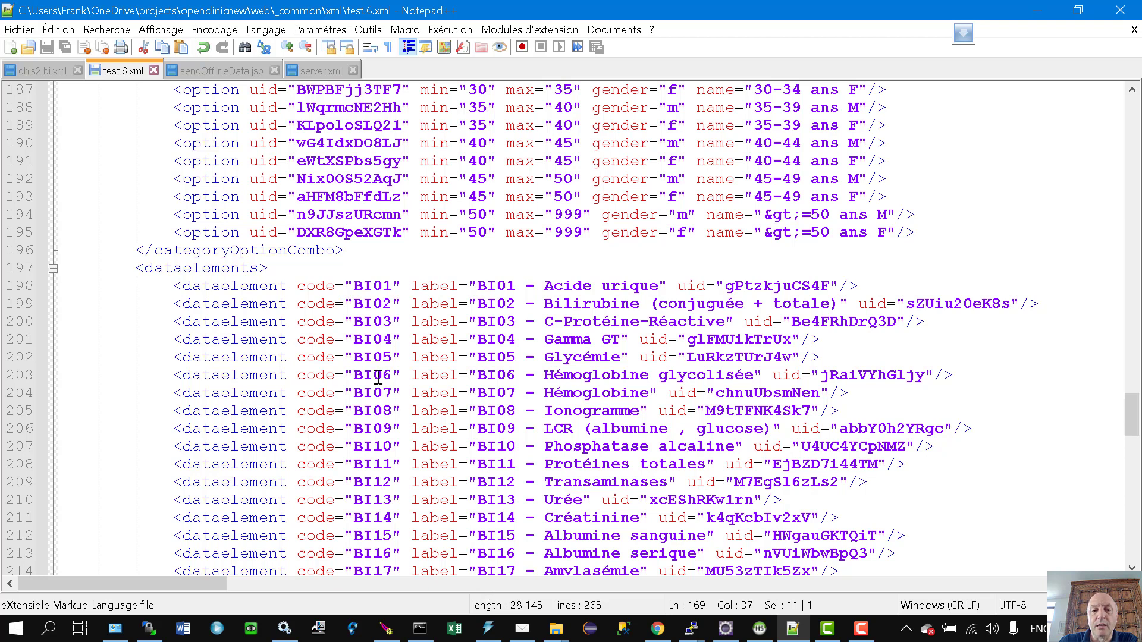
double_click(776, 286)
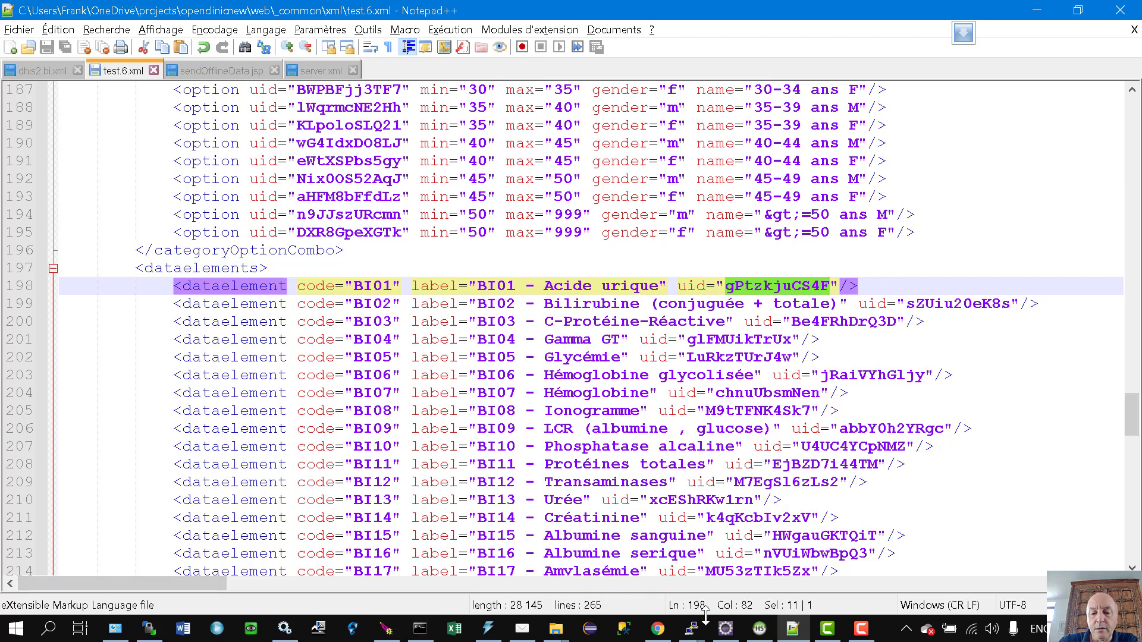
Step: Switch to OpenClinic in Chrome and return to the DHIS2 explorer's Fiche 6 dataset listing, resubmitting the search form
mouse_move(658, 629)
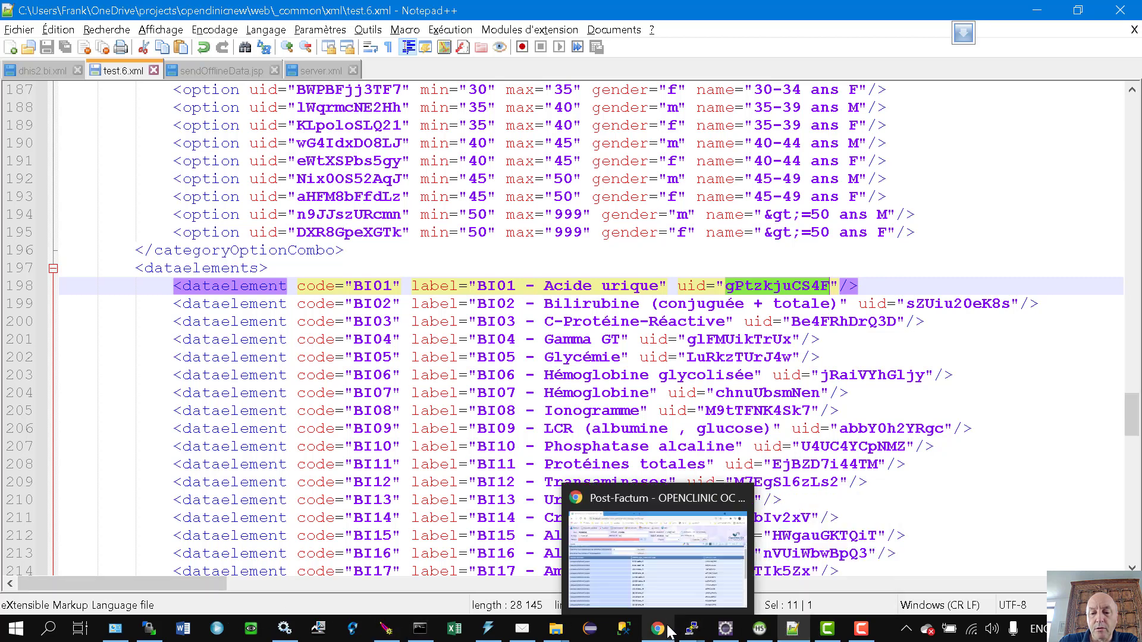
click(660, 607)
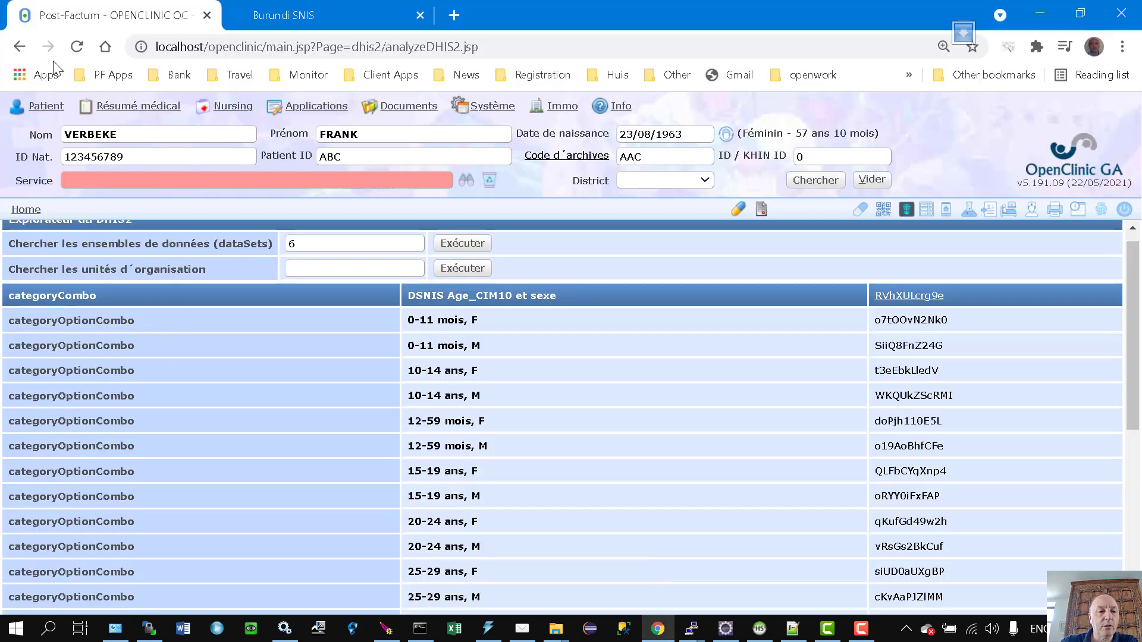
click(20, 47)
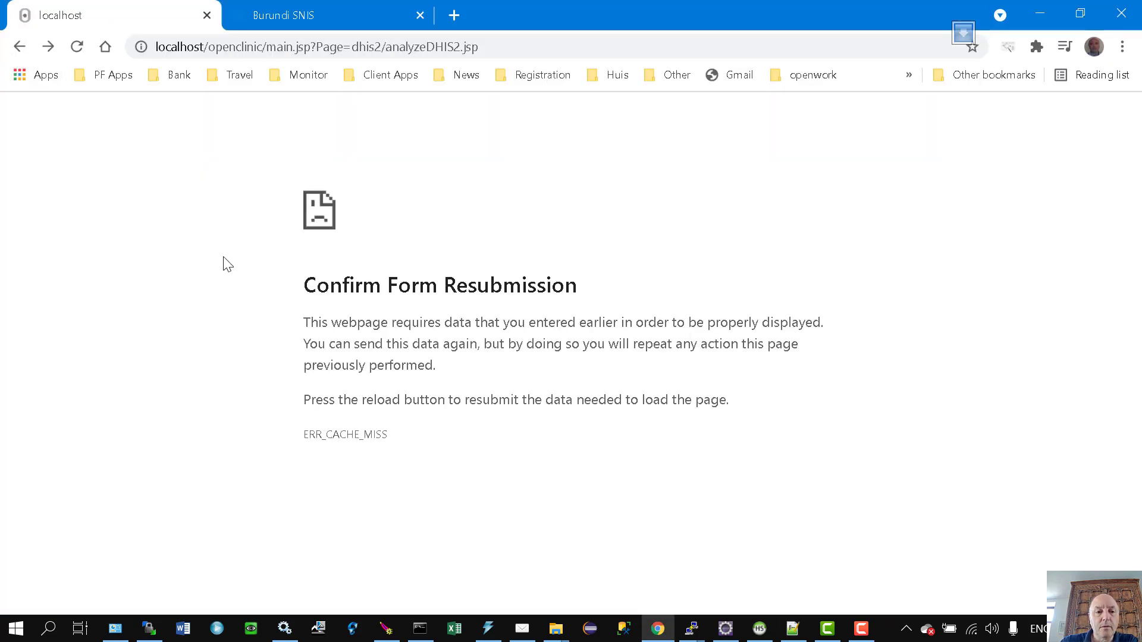
key(F5)
key(Return)
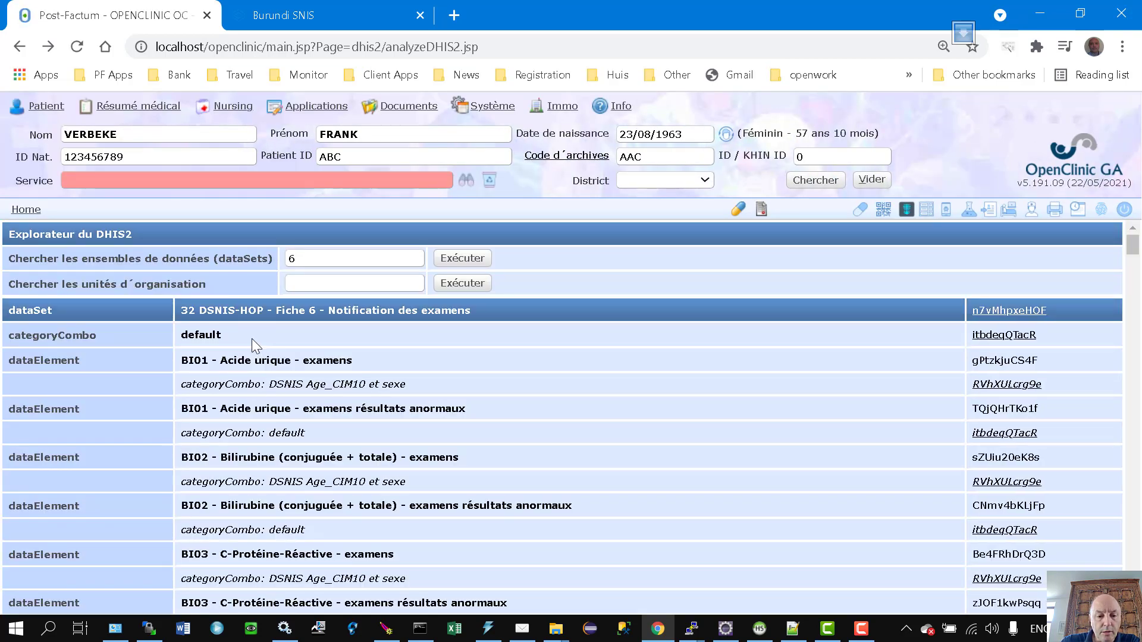
Step: Compare the uids of "BI01 - Acide urique - examens" and "BI01 - Acide urique - examens résultats anormaux" in the explorer
double_click(994, 411)
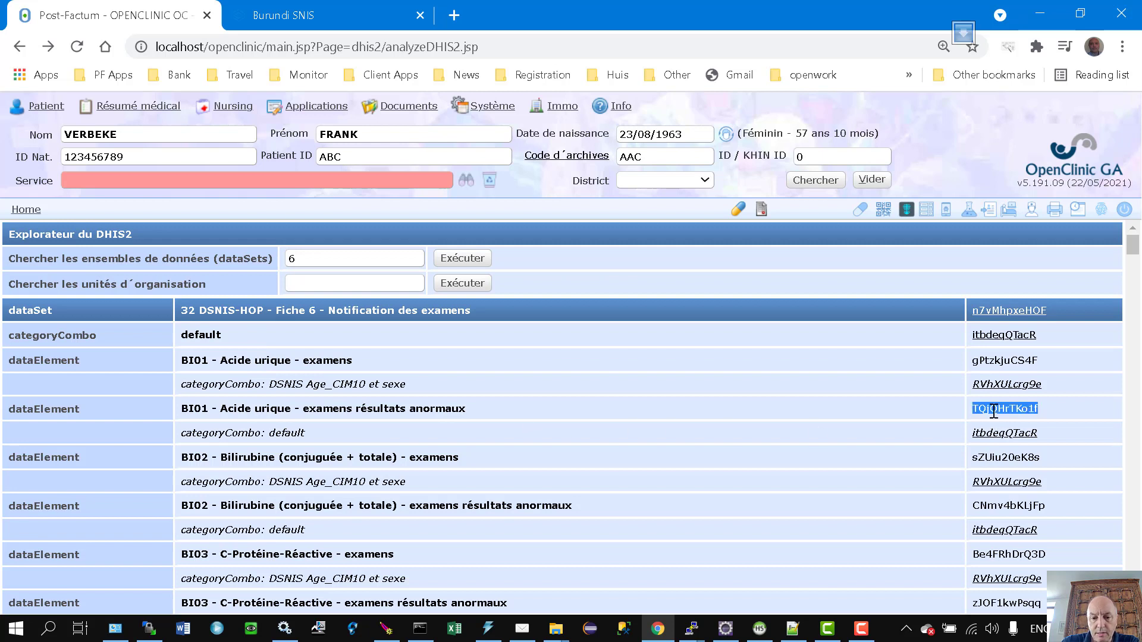
double_click(999, 361)
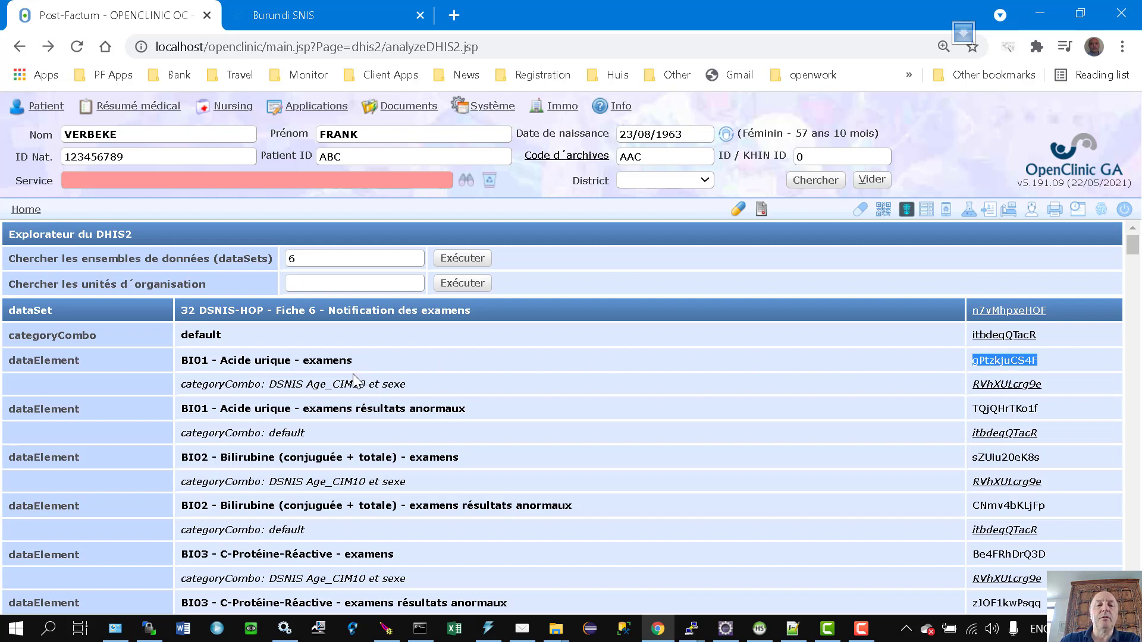
click(406, 367)
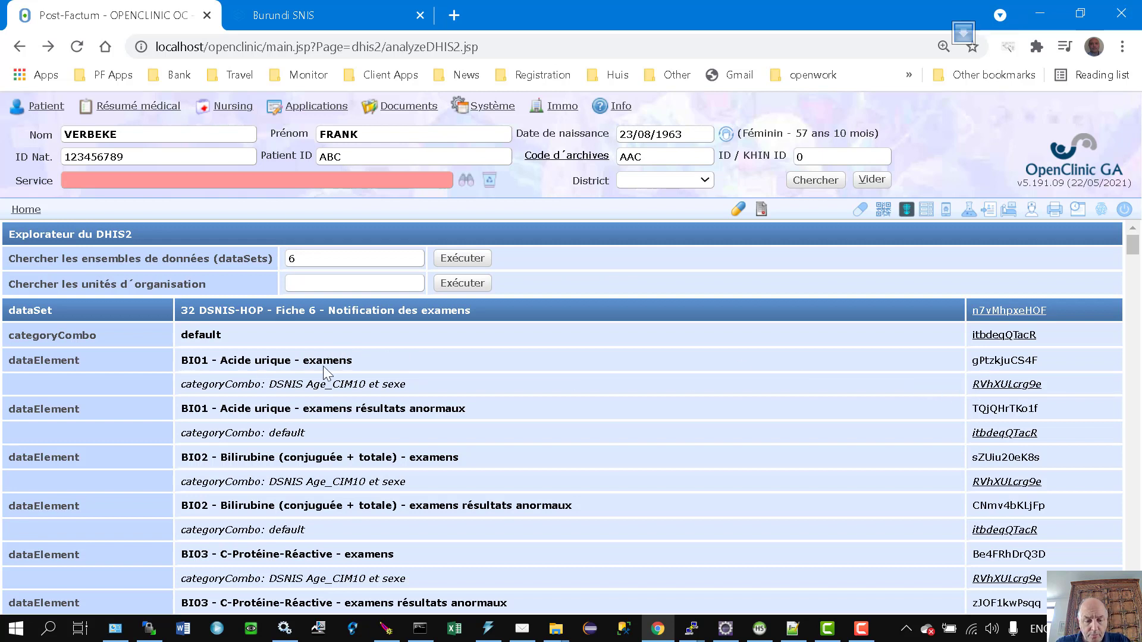
double_click(991, 360)
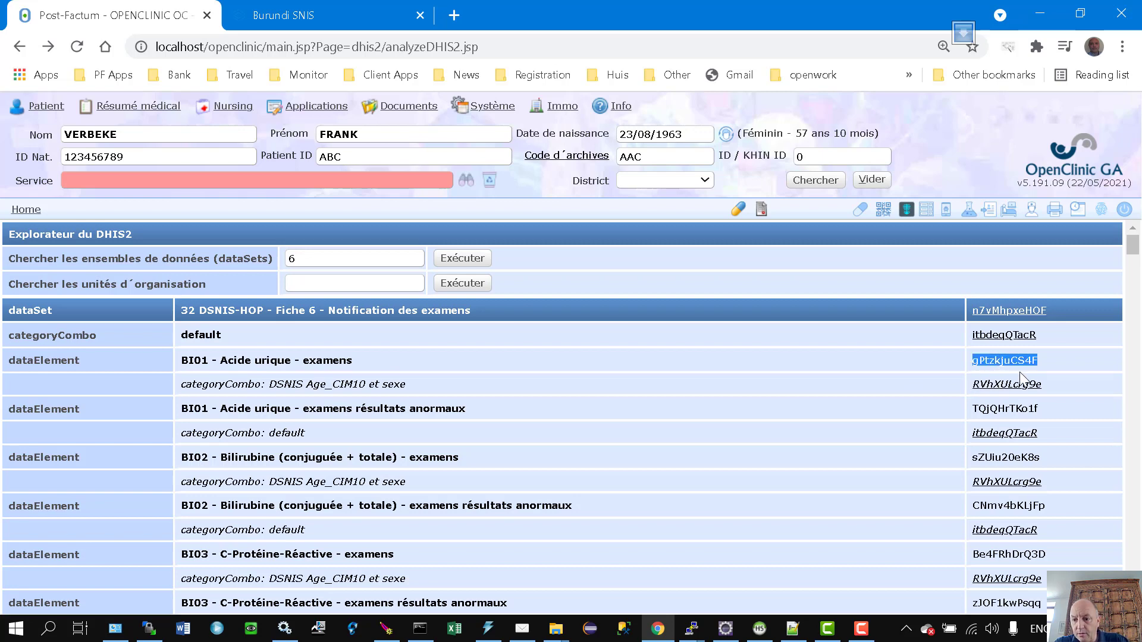
Step: Switch to Notepad++ and examine the code and uid of "BP01 - Goutte épaisse" on line 226 of test.6.xml
key(alt+Tab)
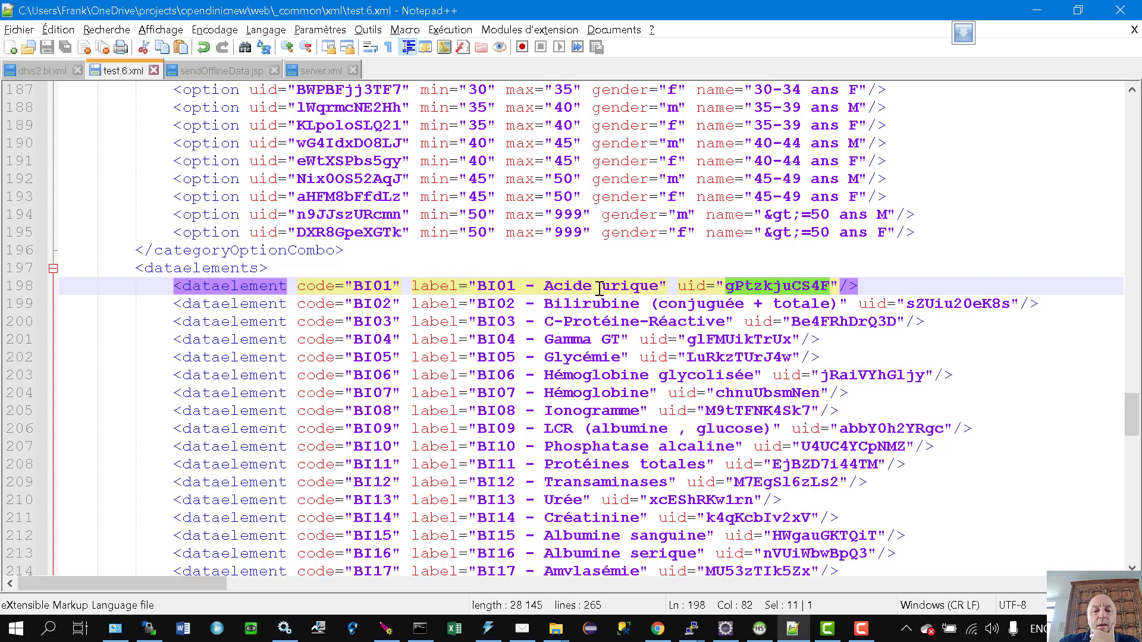
scroll(597, 319, down, 4)
scroll(596, 319, down, 4)
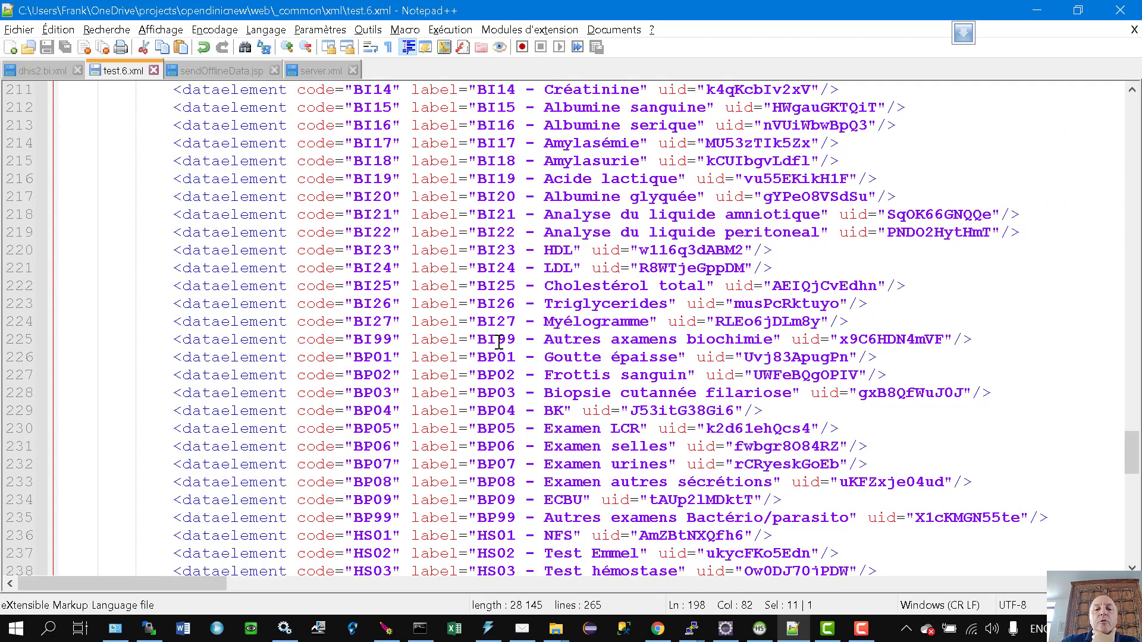
double_click(378, 357)
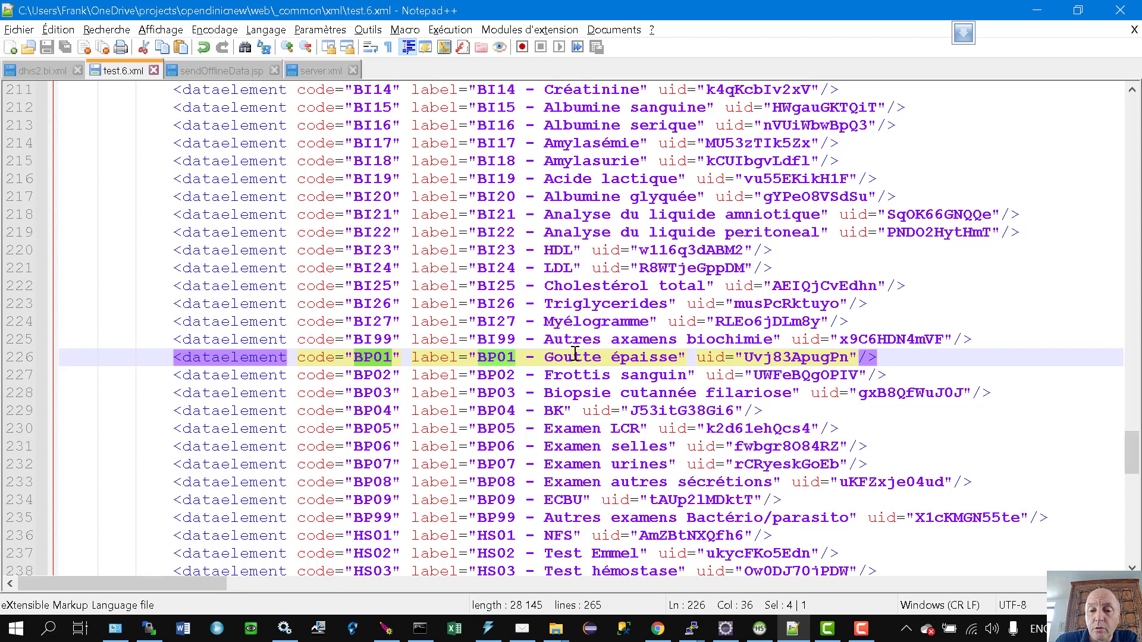
click(780, 357)
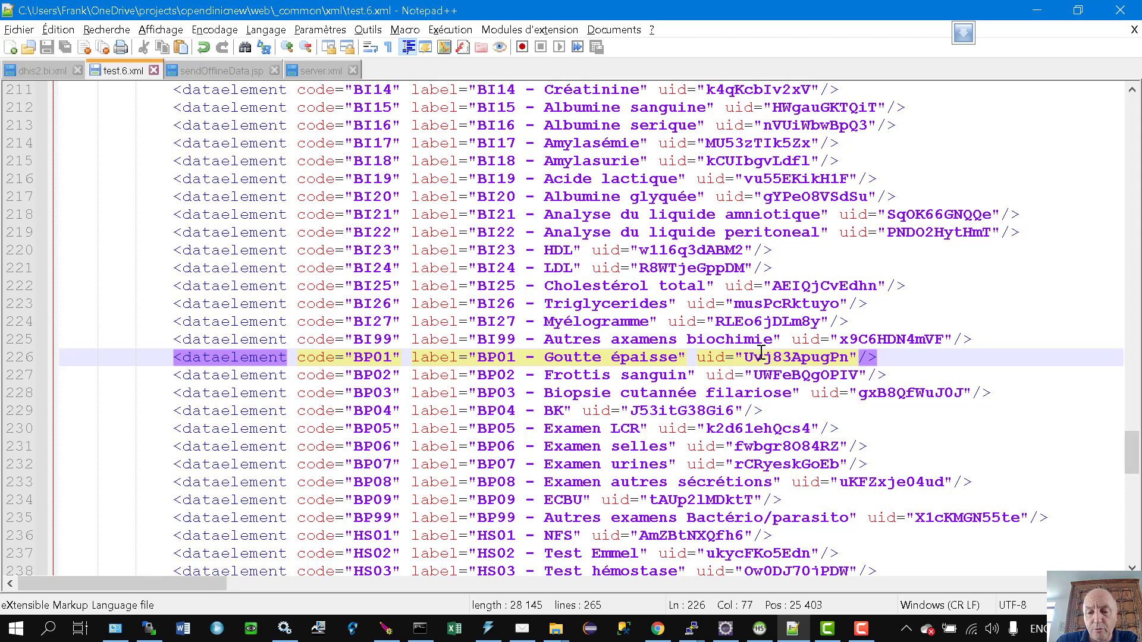
Step: Review the laboratory-by-age data elements from BI01 through HS99 at the end of the file
scroll(762, 352, down, 3)
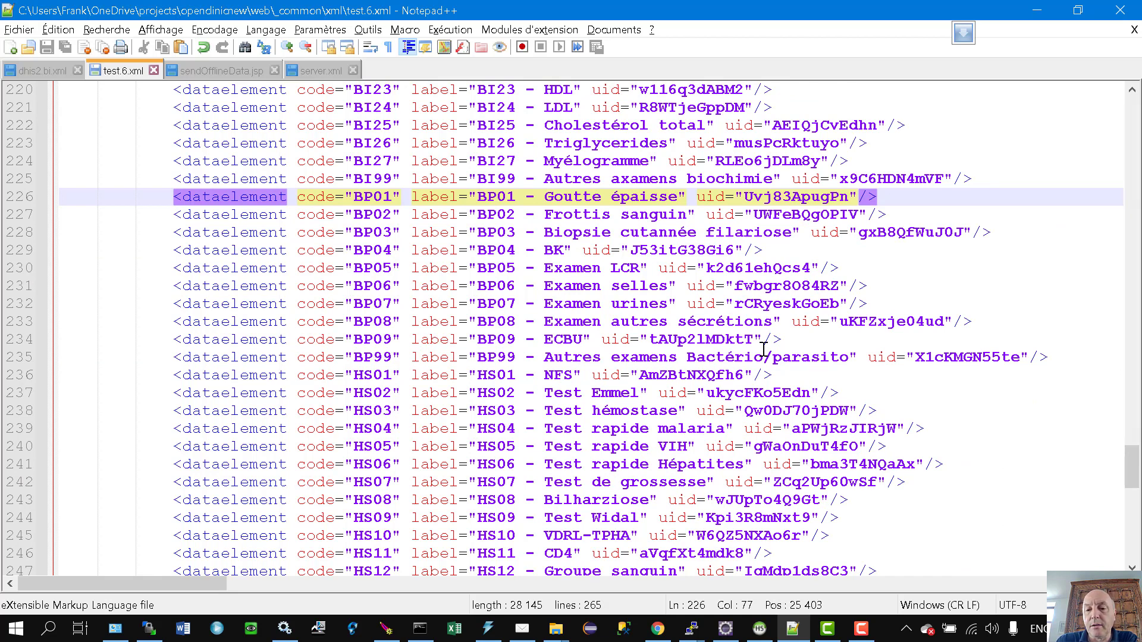
scroll(763, 347, down, 8)
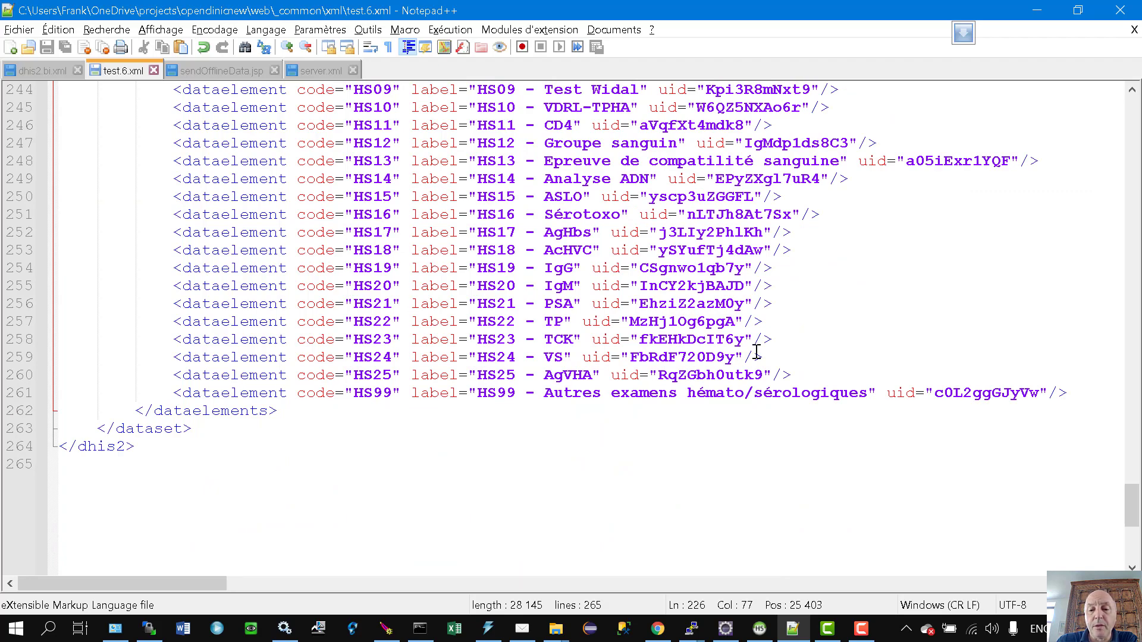
scroll(757, 352, up, 13)
scroll(760, 358, up, 4)
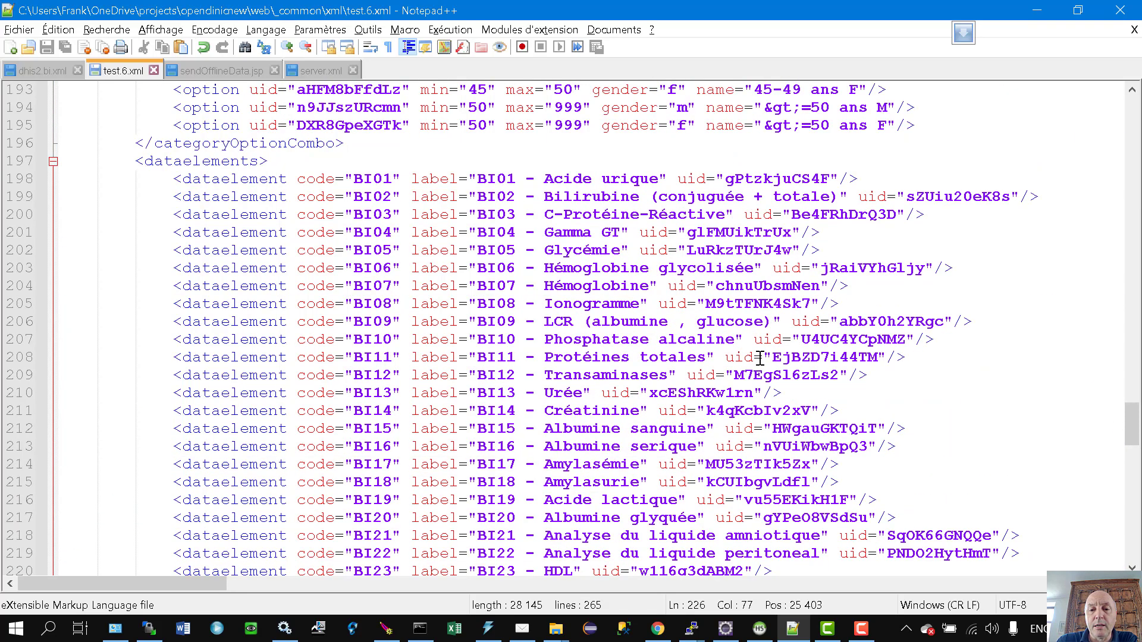
scroll(754, 360, down, 4)
scroll(743, 369, down, 6)
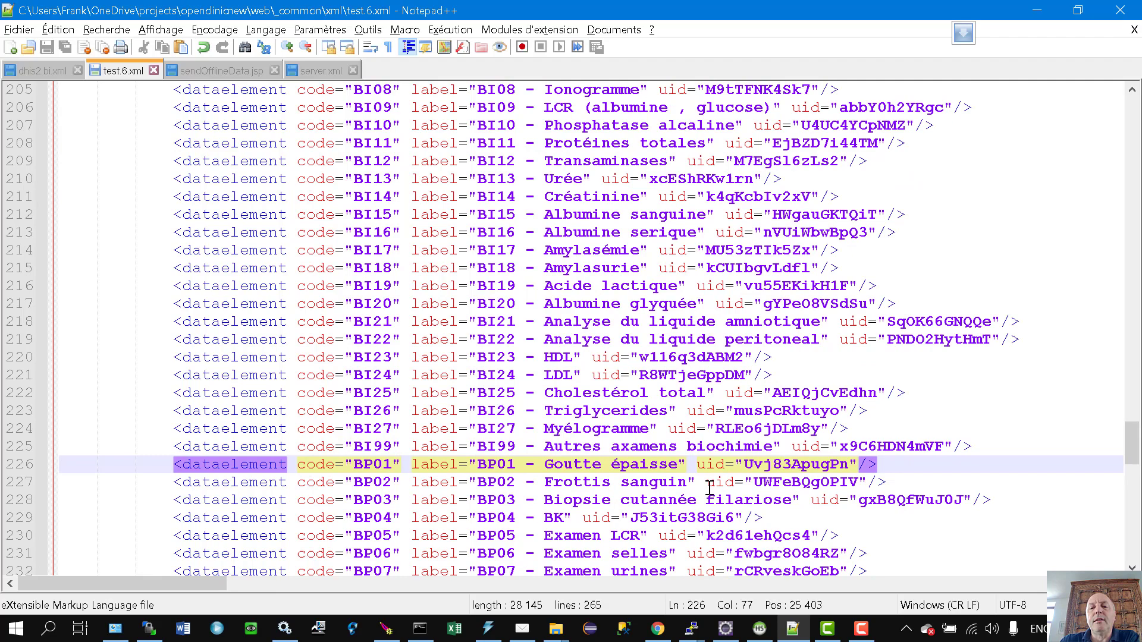
Step: Examine the abnormal laboratory exams datasets, particularly the "invalue" categoryOptionCombo type on line 116
scroll(752, 464, up, 17)
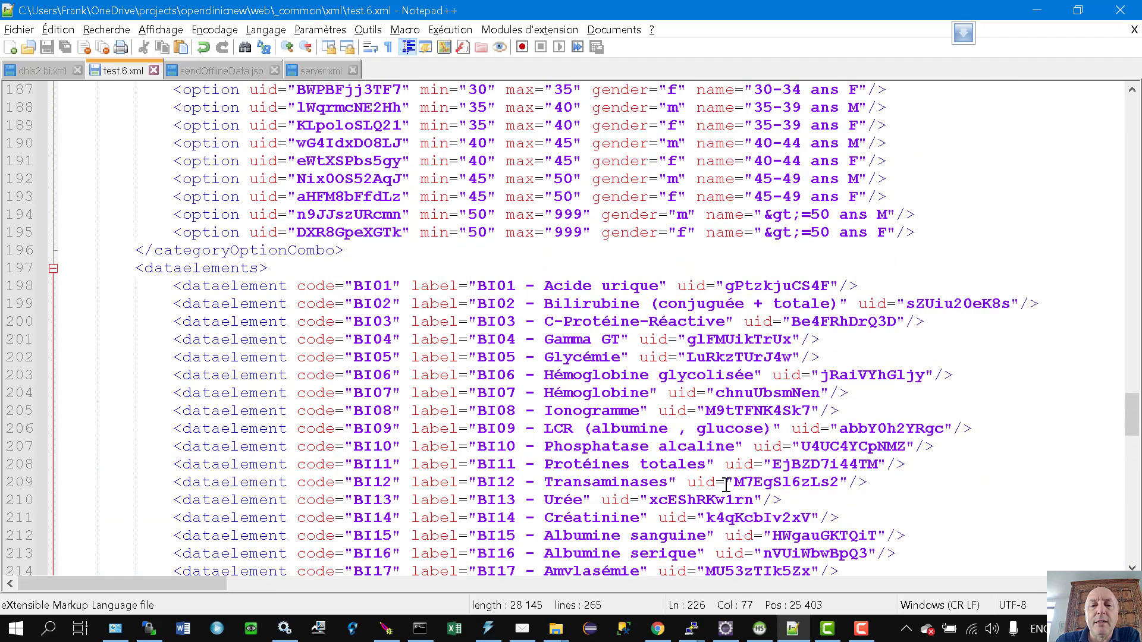
scroll(752, 465, up, 15)
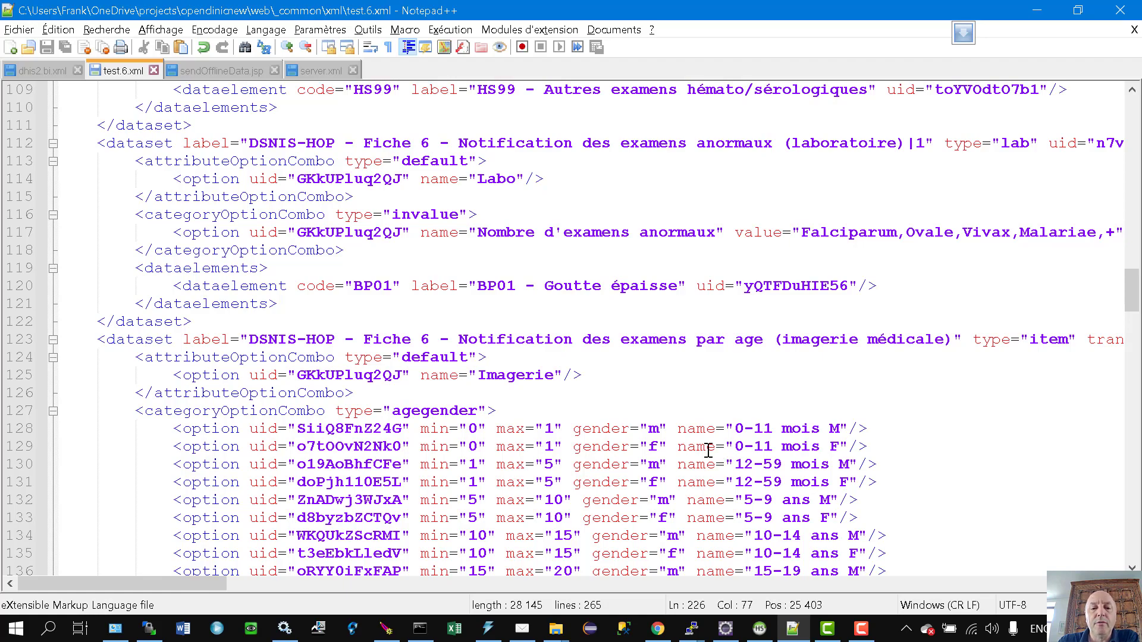
scroll(708, 451, up, 17)
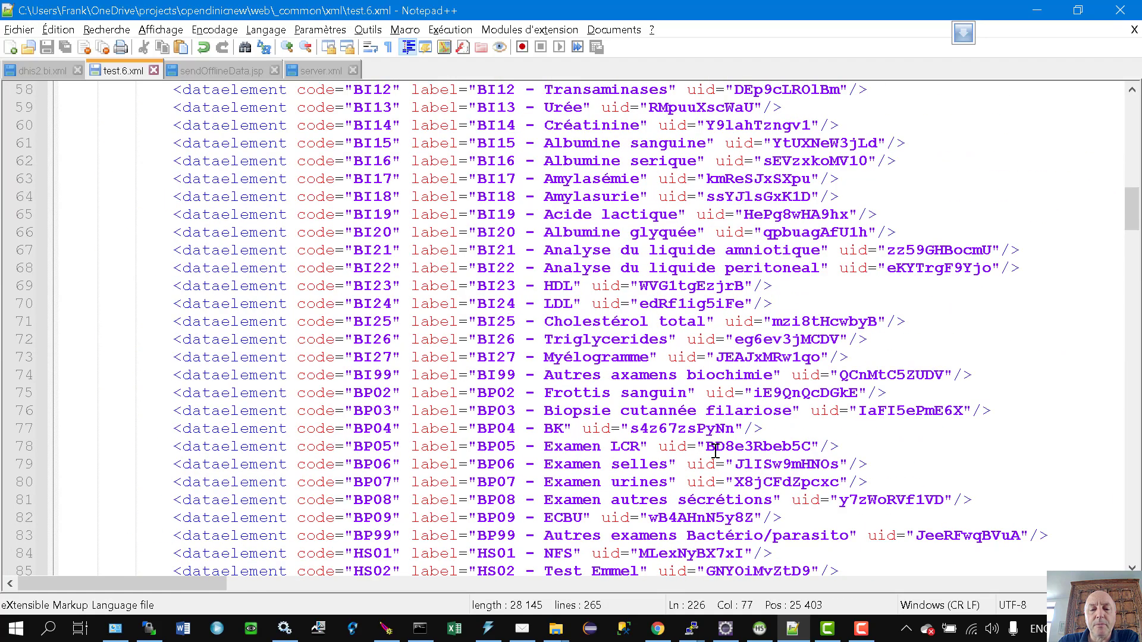
scroll(715, 450, down, 16)
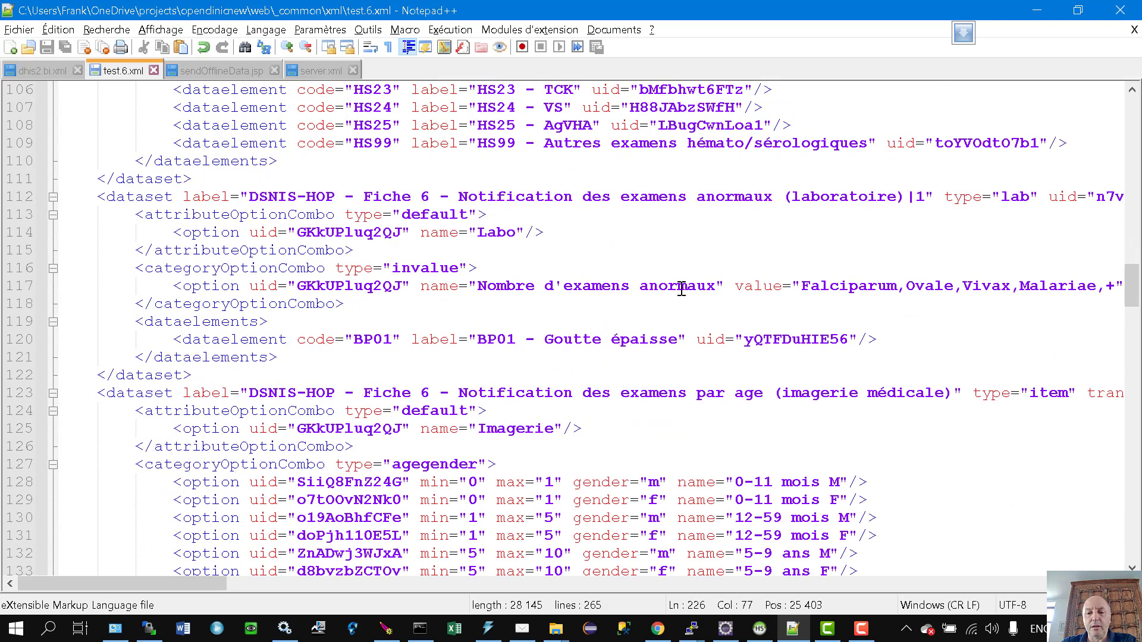
click(436, 271)
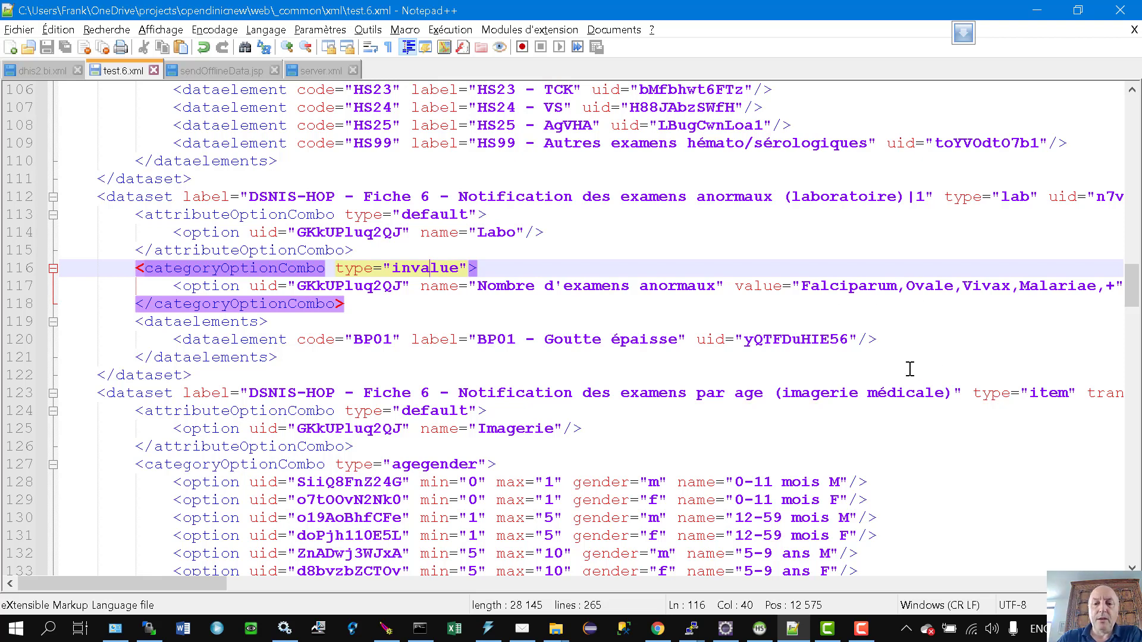
Step: Examine the medical imaging dataset's TRANSACTION_TYPE_MIR2 transaction type on line 123 and the laboratory-by-age dataset that follows it
scroll(851, 367, down, 5)
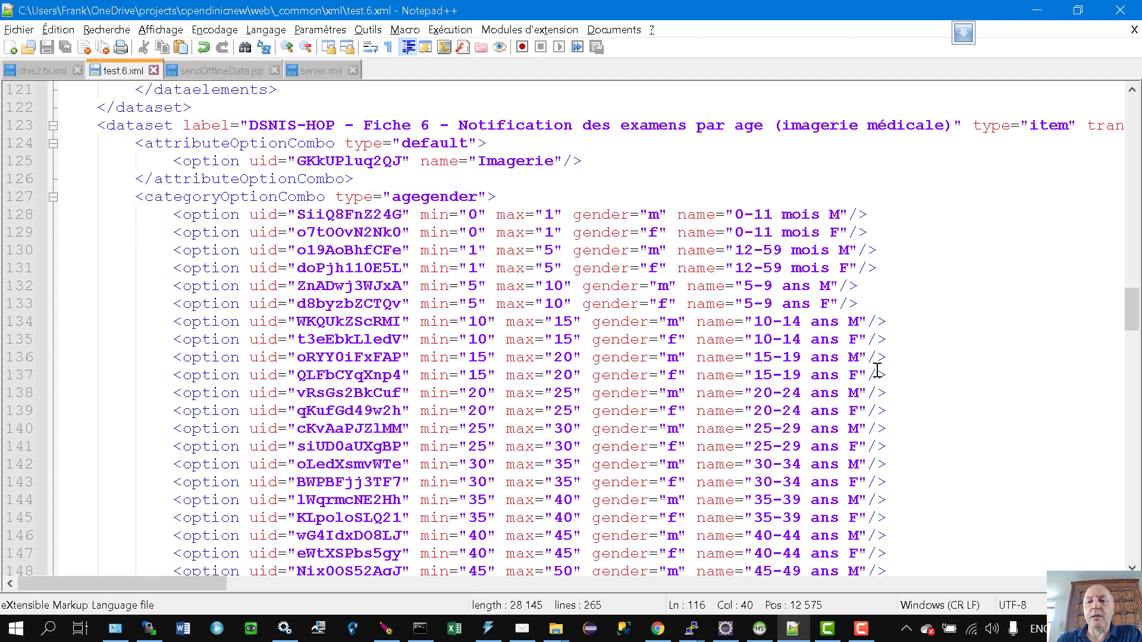
drag(178, 587, 421, 595)
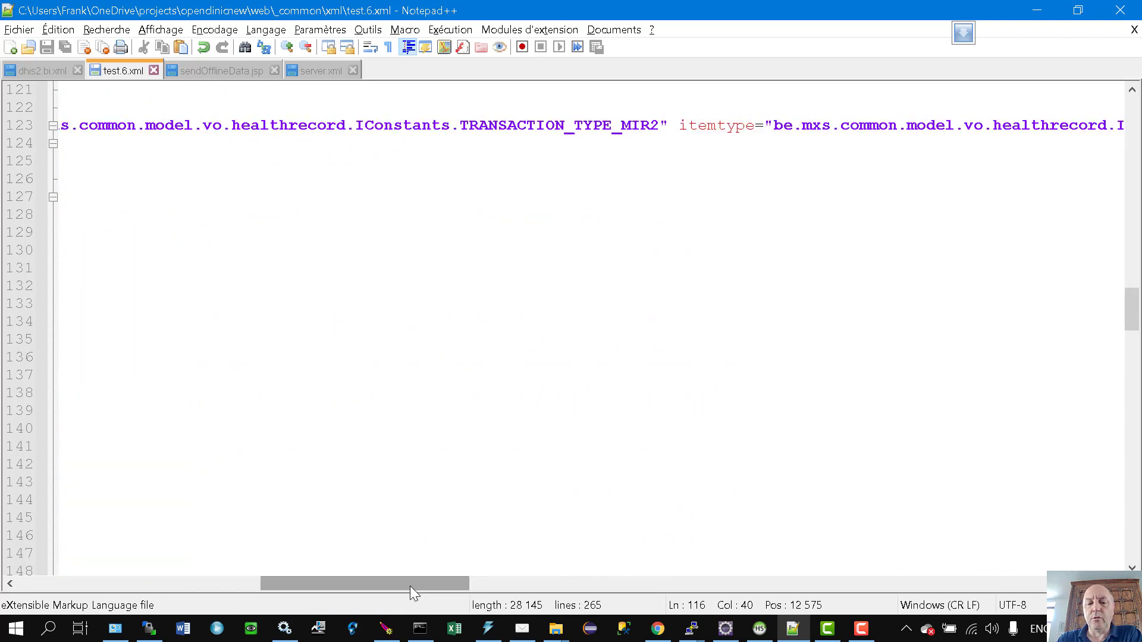
double_click(617, 127)
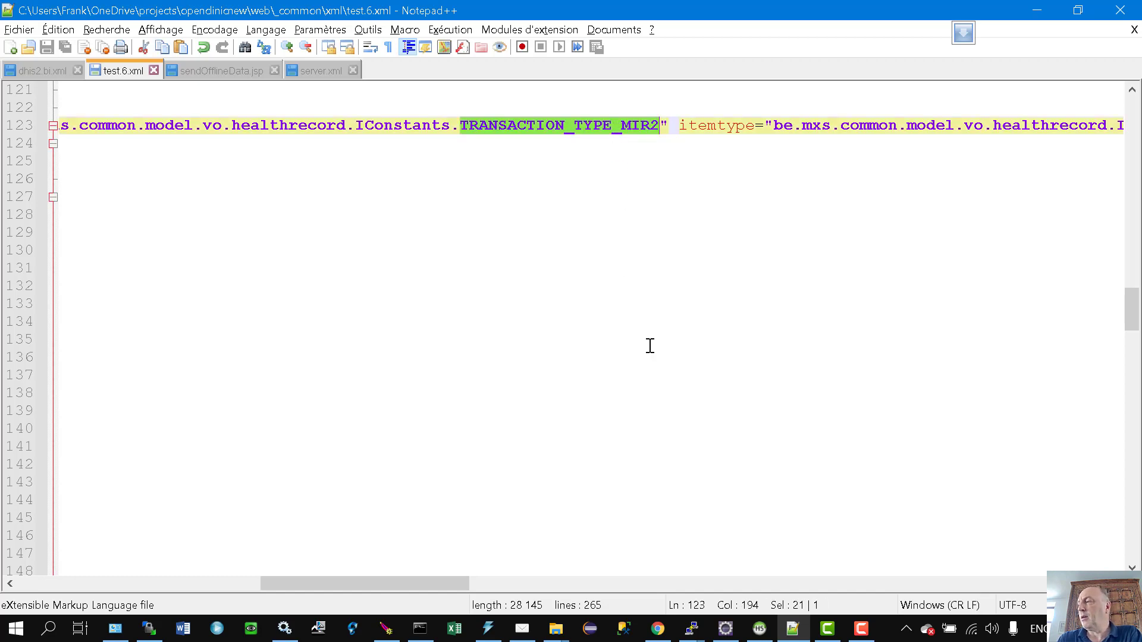
drag(365, 584, 42, 578)
scroll(693, 314, down, 12)
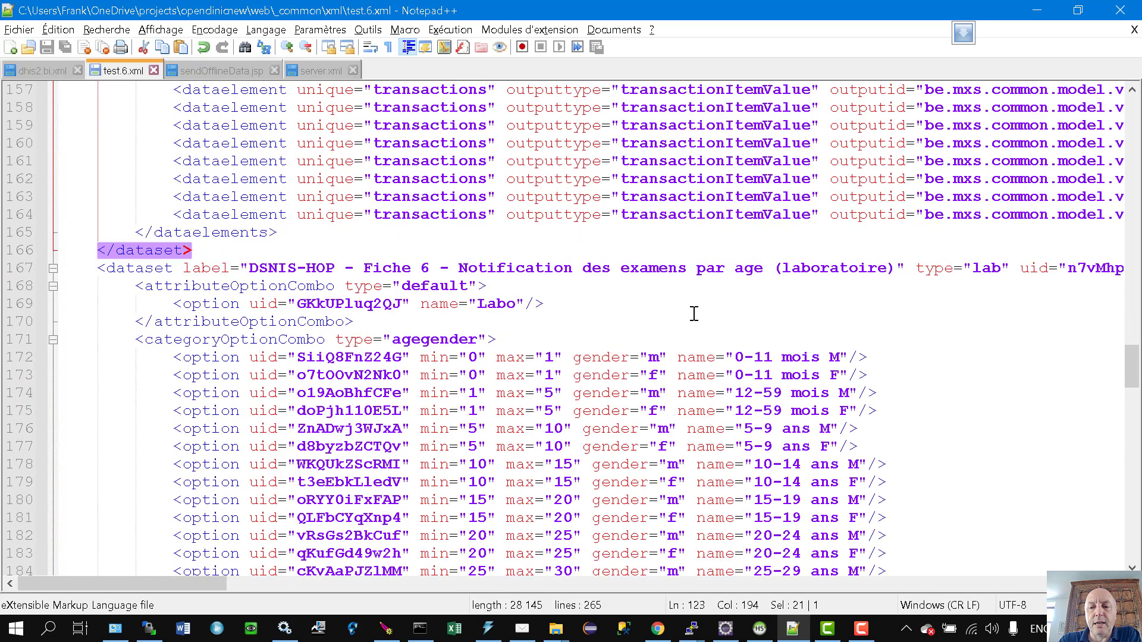